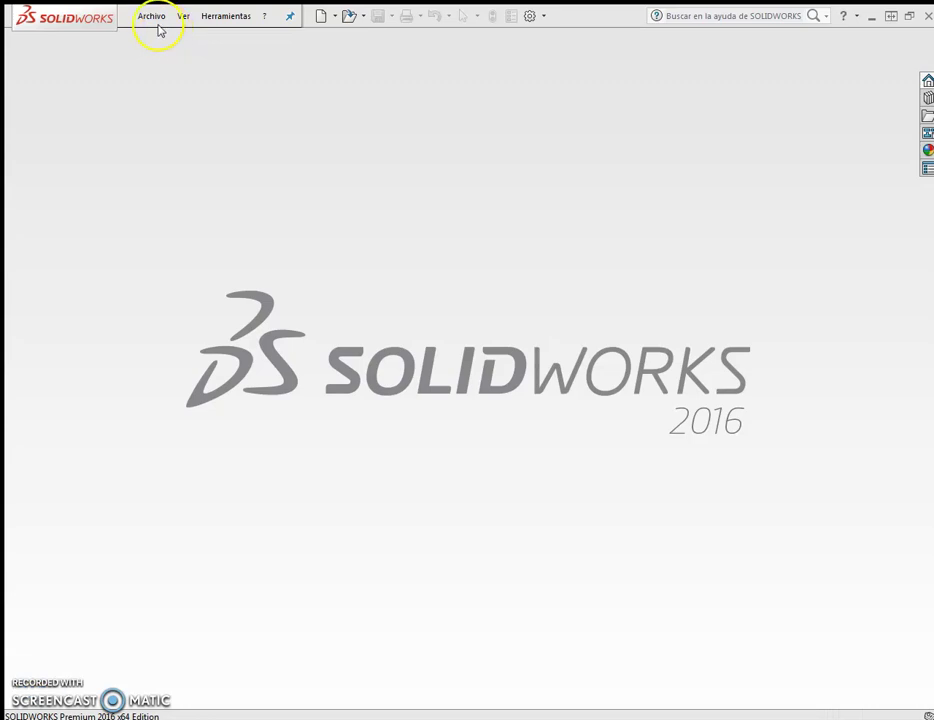
Start a new Pieza (part) document from Archivo > Nuevo.
{"action": "left_click", "coordinate": [154, 18]}
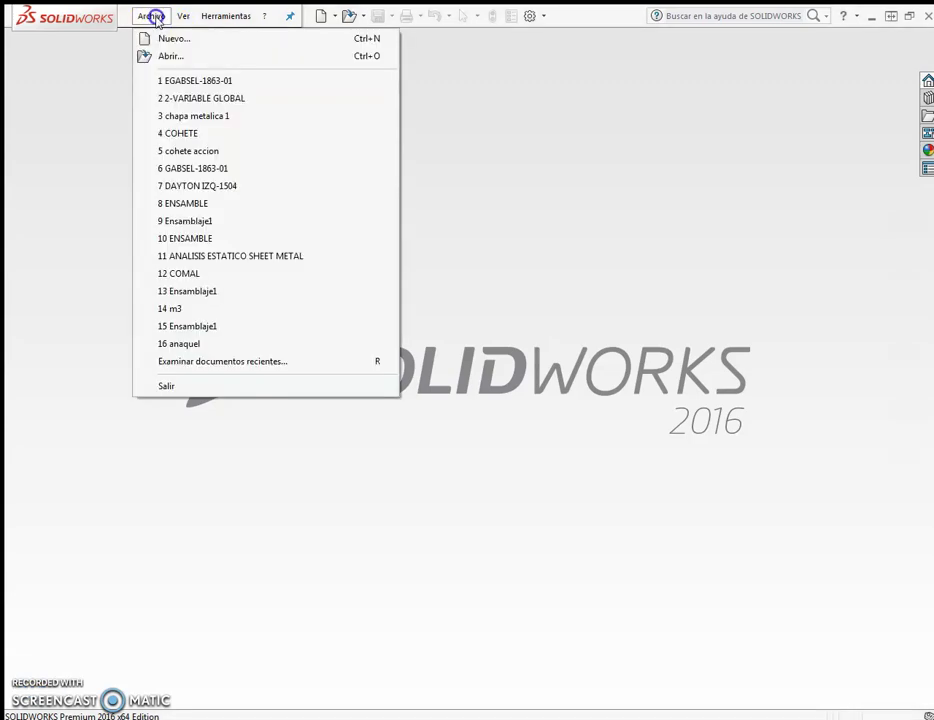
{"action": "left_click", "coordinate": [164, 38]}
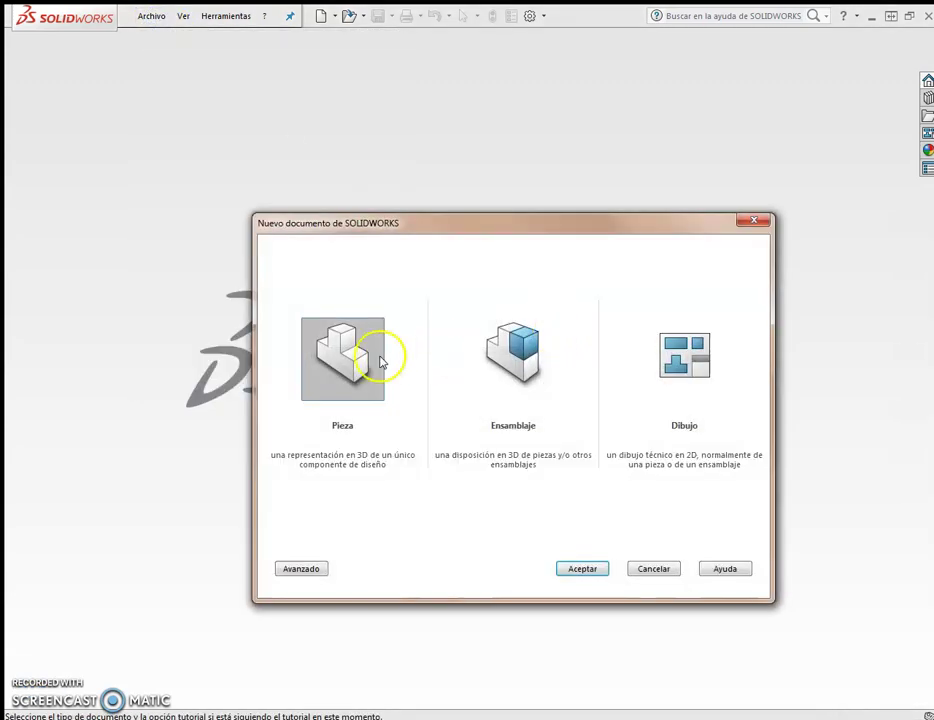
{"action": "left_click", "coordinate": [583, 569]}
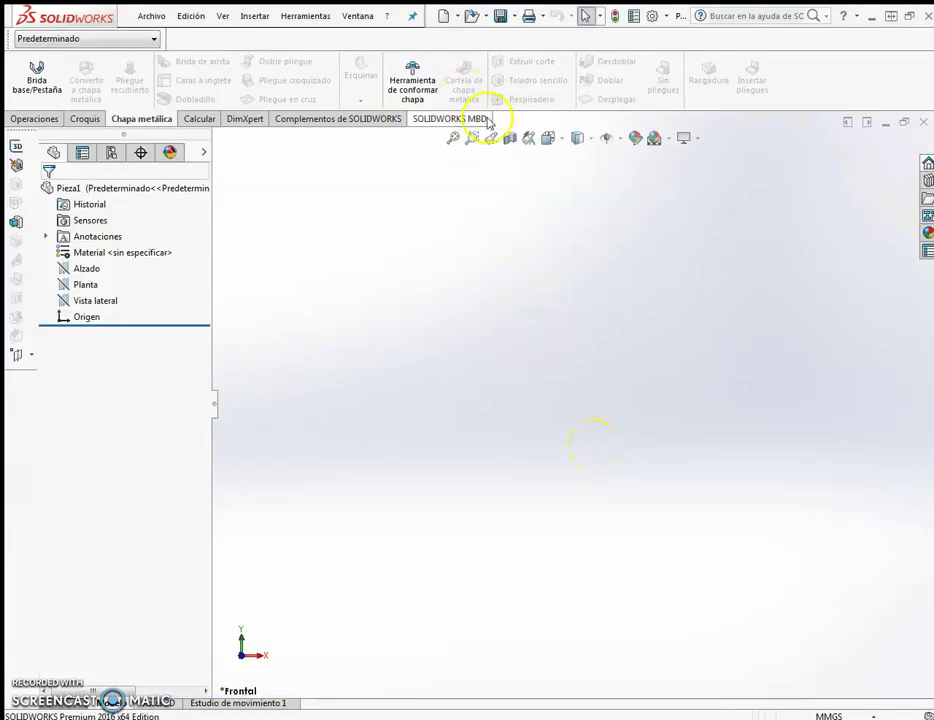
Set document units to IPS, then sketch a centre rectangle around the origin on Alzado.
{"action": "left_click", "coordinate": [650, 17]}
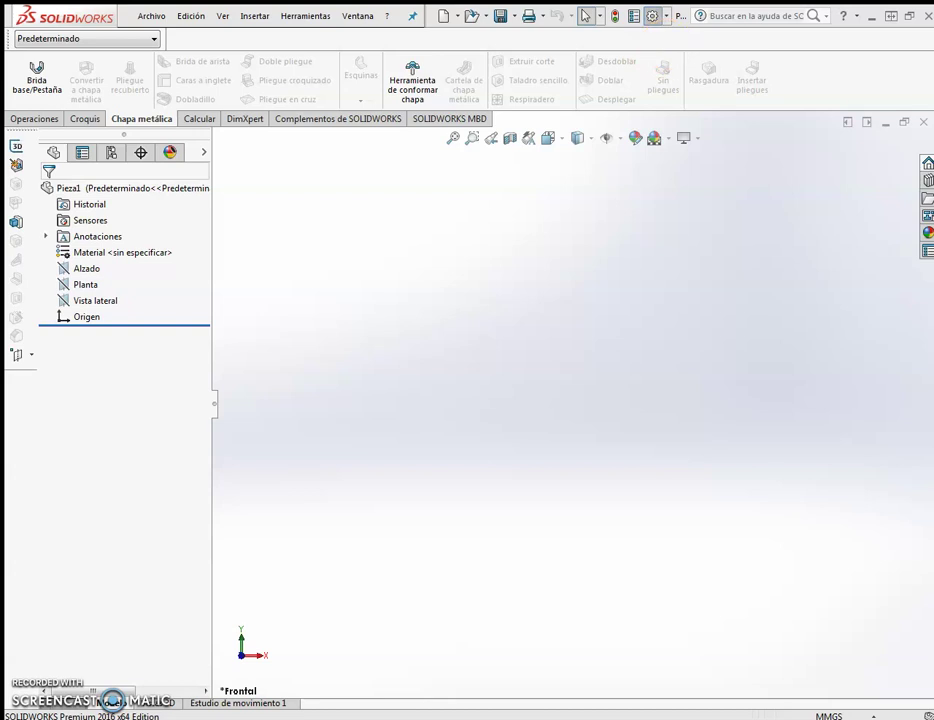
{"action": "left_click", "coordinate": [535, 360]}
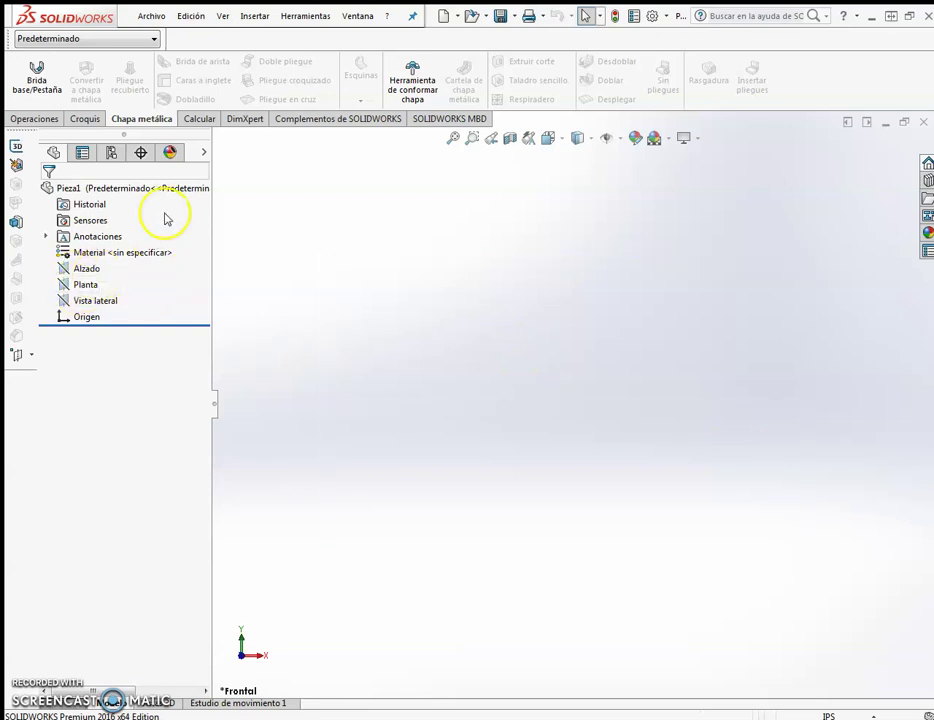
{"action": "left_click", "coordinate": [84, 121]}
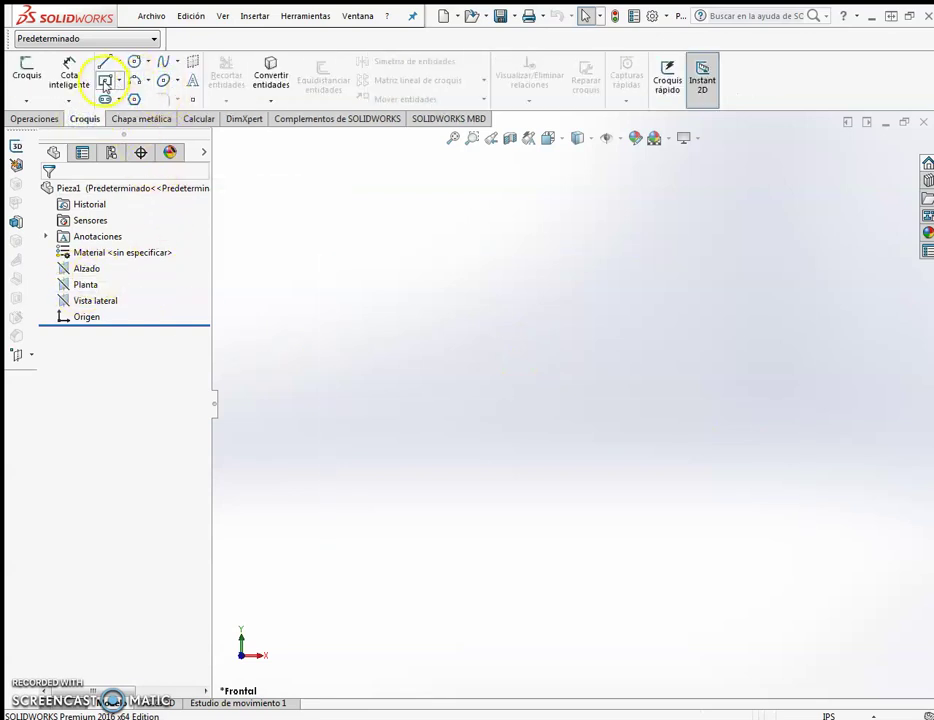
{"action": "left_click", "coordinate": [104, 85]}
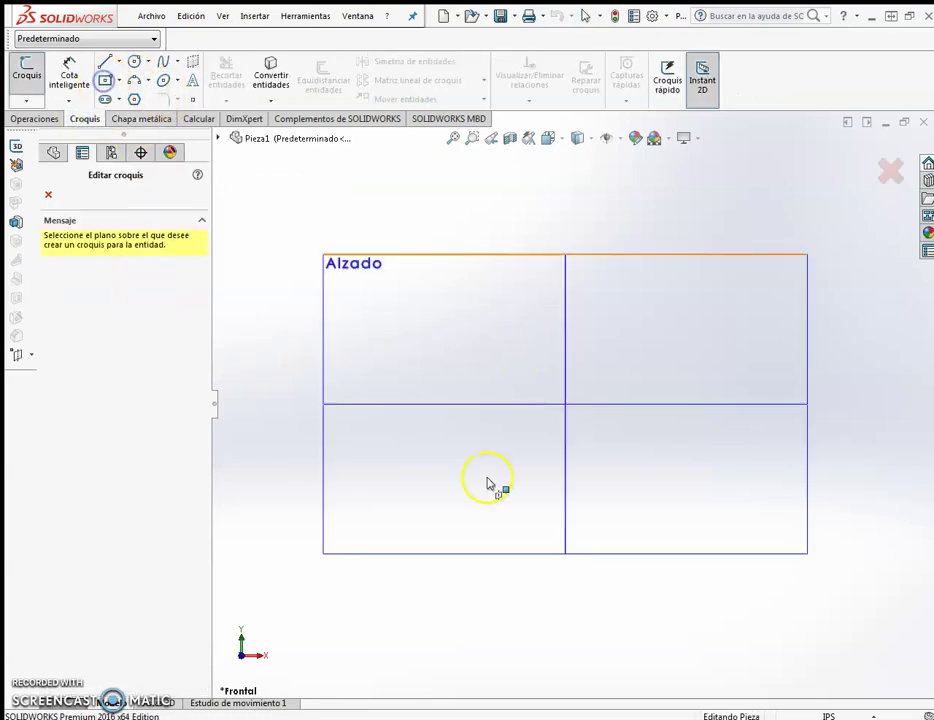
{"action": "key", "text": "r"}
{"action": "left_click", "coordinate": [567, 406]}
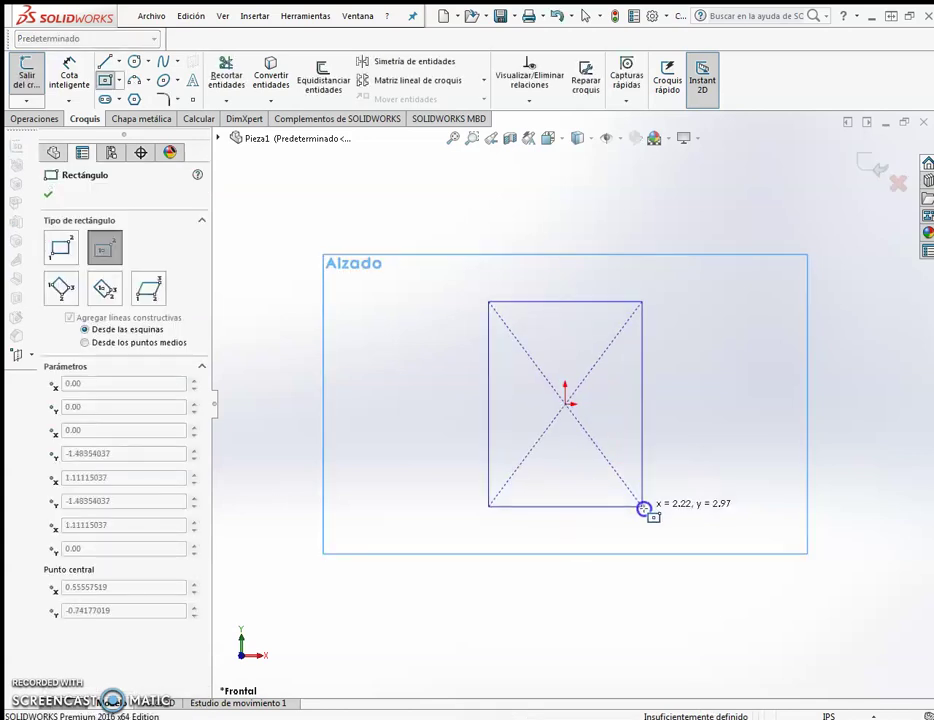
{"action": "left_click", "coordinate": [737, 578]}
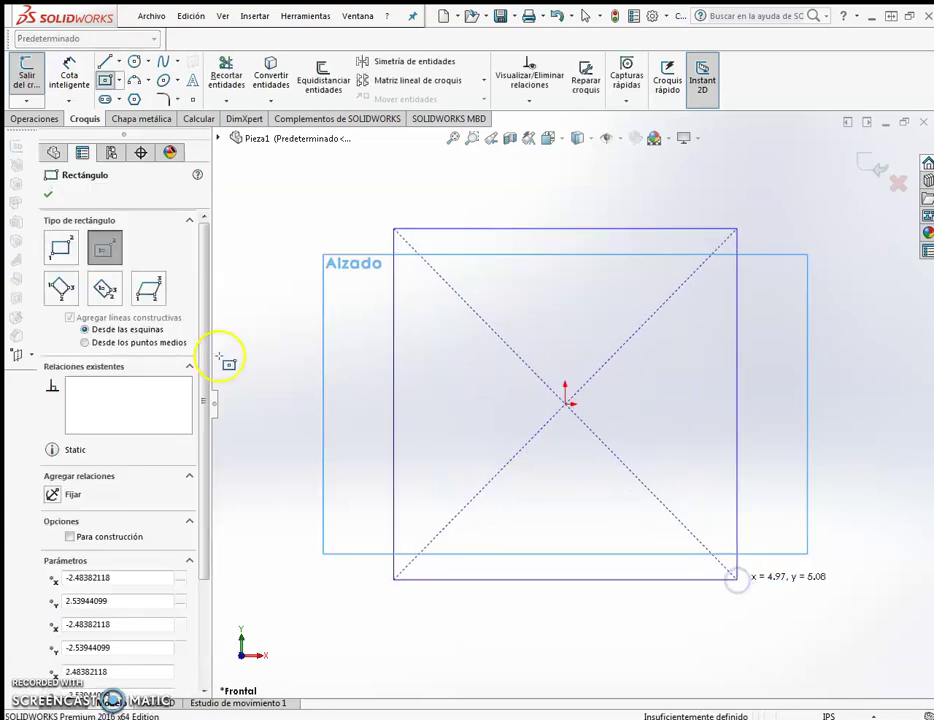
{"action": "left_click", "coordinate": [57, 205]}
Dimension the rectangle's top edge to a width of 10.
{"action": "scroll", "coordinate": [620, 300], "scroll_direction": "down", "scroll_amount": 5}
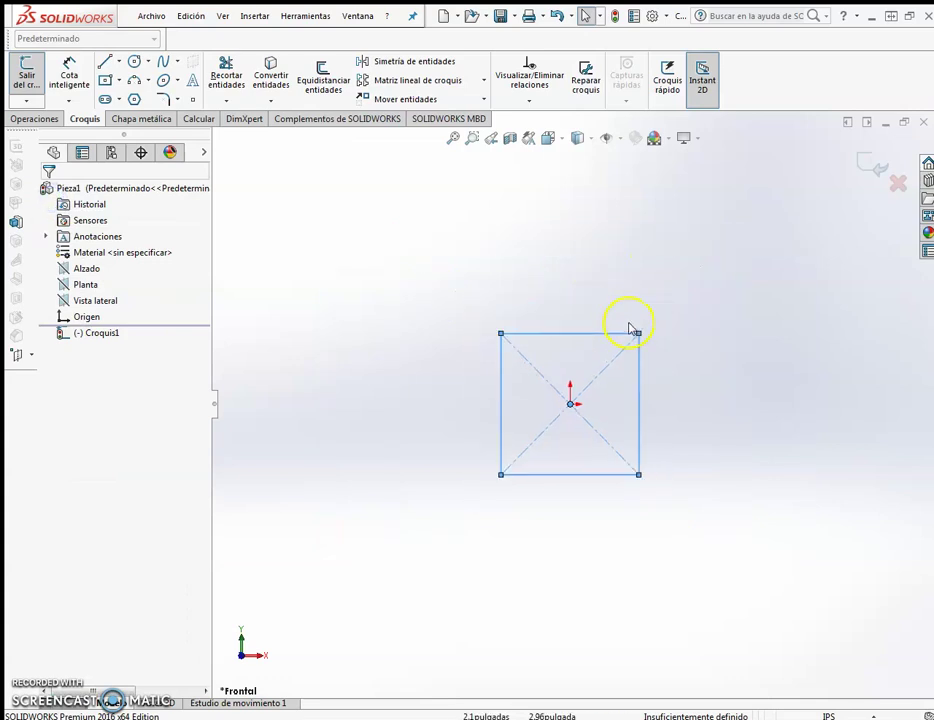
{"action": "scroll", "coordinate": [632, 327], "scroll_direction": "up", "scroll_amount": 4}
{"action": "left_click", "coordinate": [74, 75]}
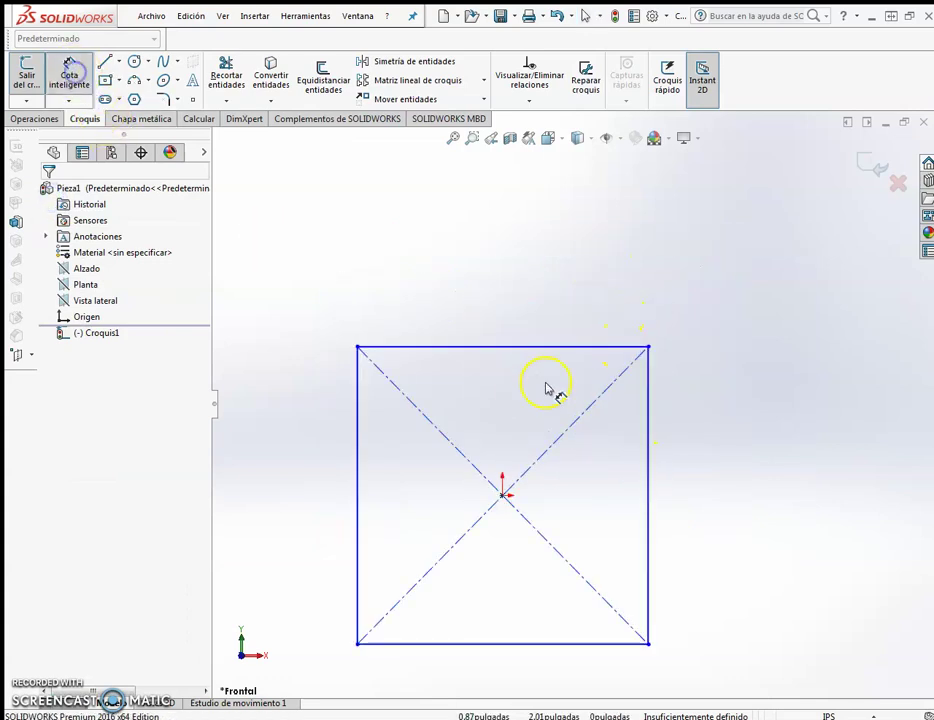
{"action": "left_click", "coordinate": [550, 347]}
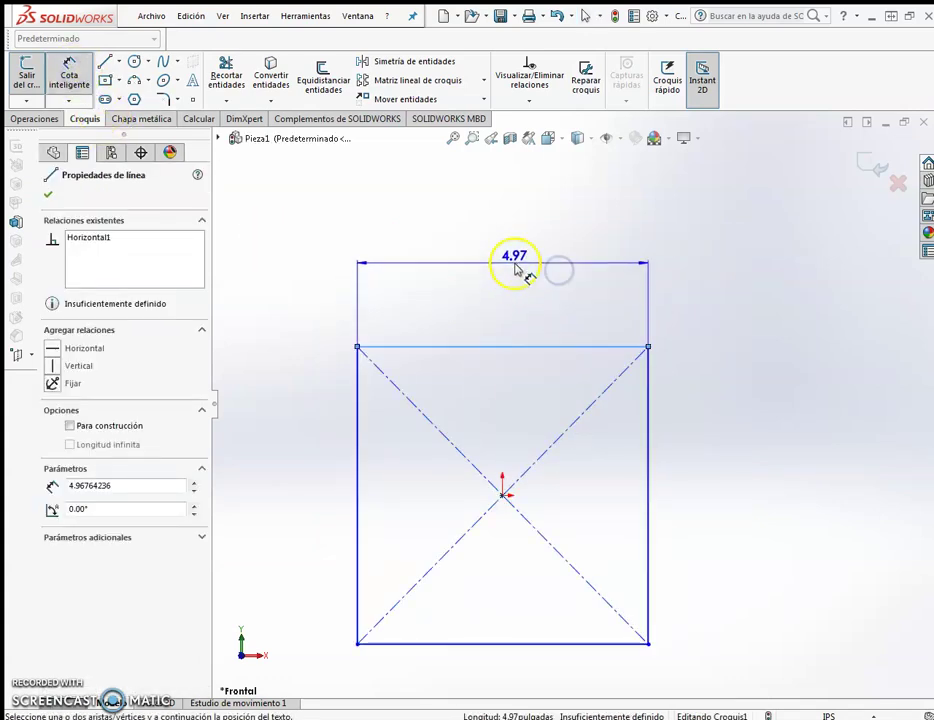
{"action": "left_click", "coordinate": [521, 267]}
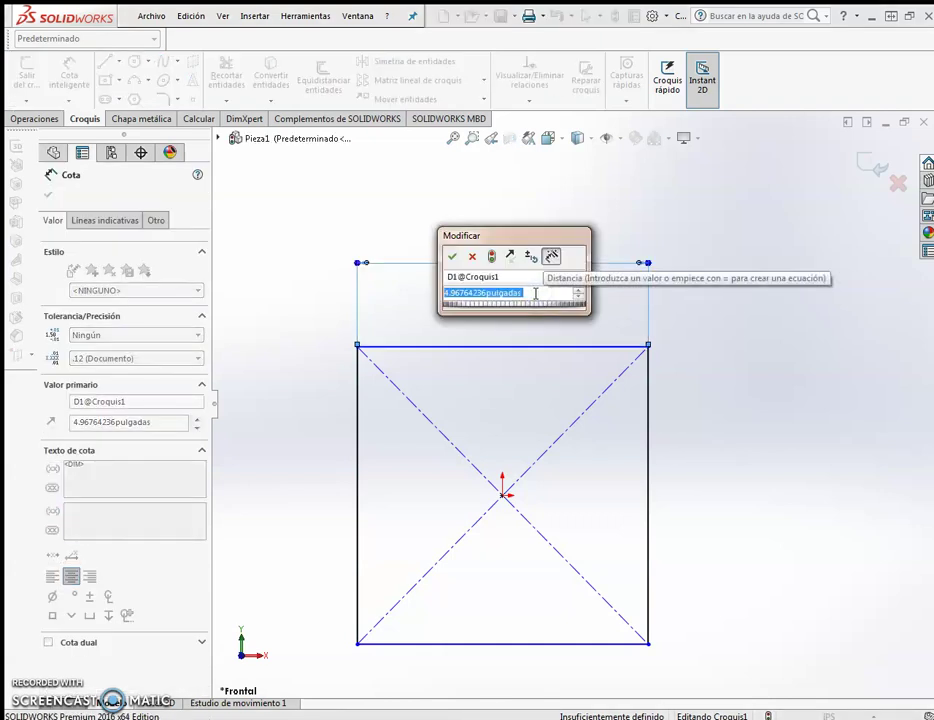
{"action": "type", "text": "10"}
{"action": "left_click", "coordinate": [452, 257]}
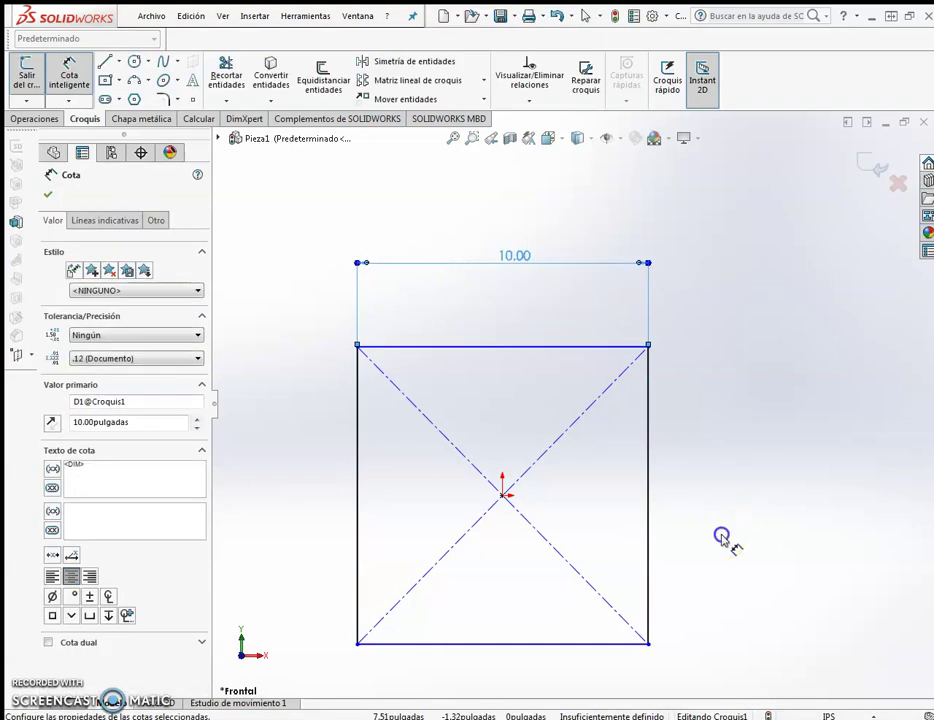
{"action": "left_click", "coordinate": [720, 537]}
Dimension the left edge to a height of 15, correcting the first entry.
{"action": "scroll", "coordinate": [663, 517], "scroll_direction": "up", "scroll_amount": 3}
{"action": "left_click", "coordinate": [469, 415]}
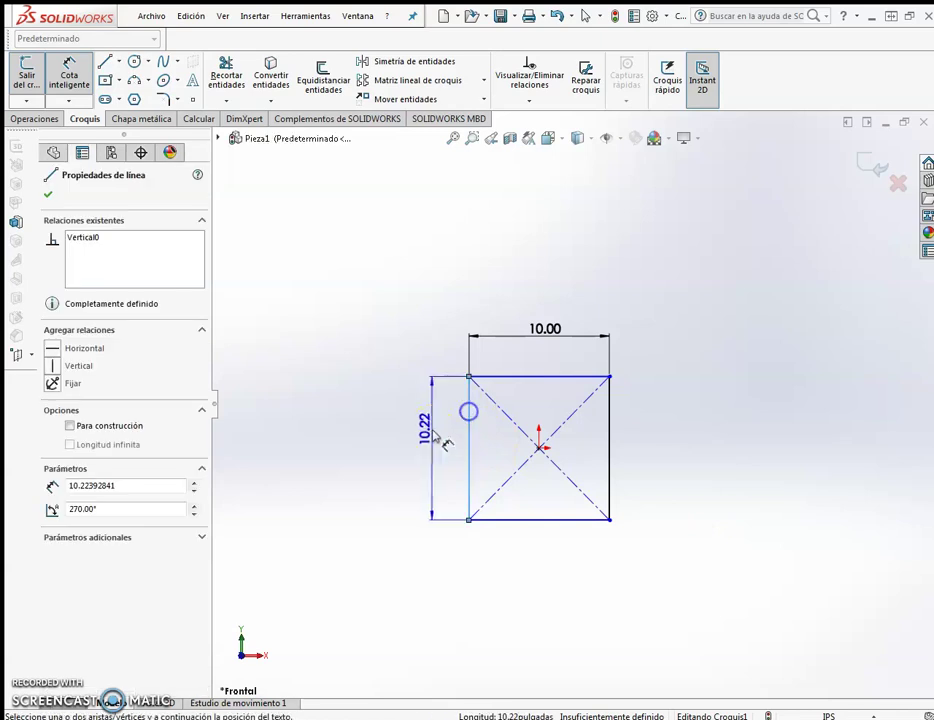
{"action": "left_click", "coordinate": [430, 437]}
{"action": "type", "text": "10"}
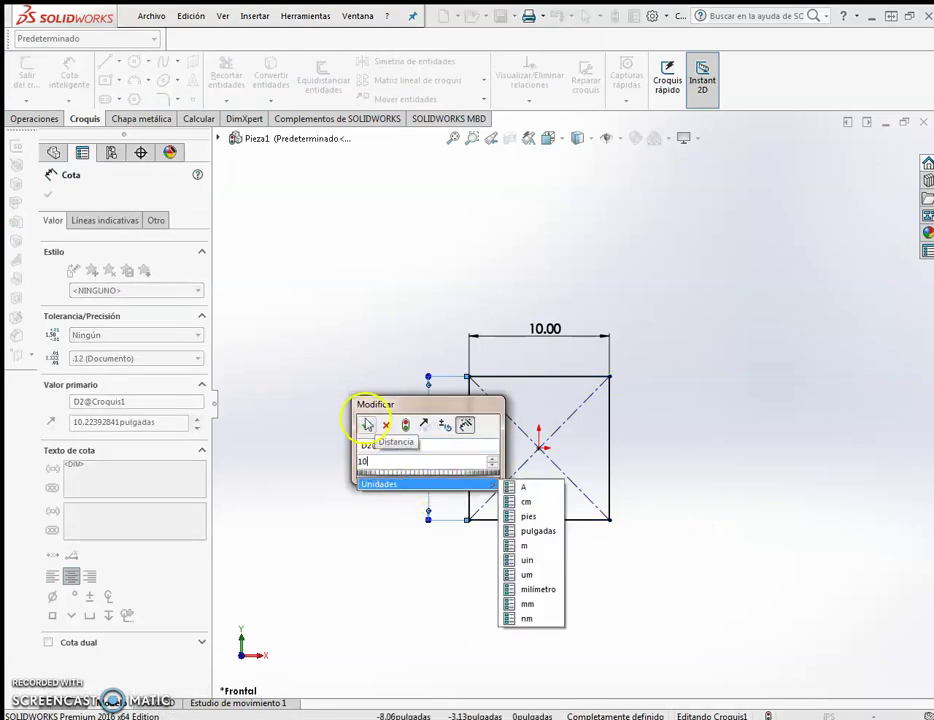
{"action": "left_click", "coordinate": [366, 425]}
{"action": "double_click", "coordinate": [426, 433]}
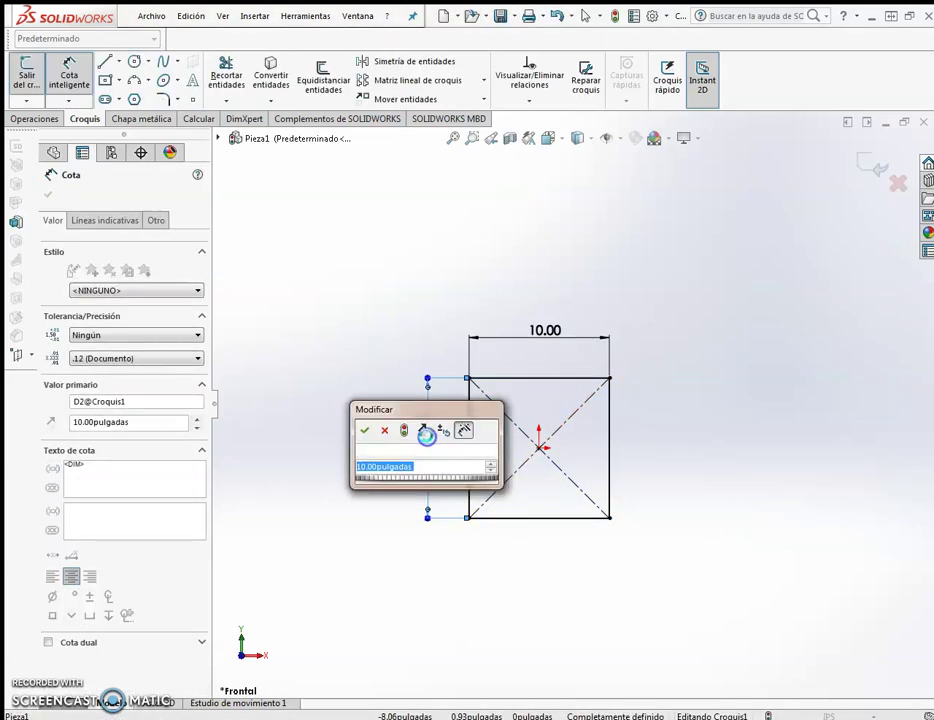
{"action": "type", "text": "1"}
{"action": "left_click", "coordinate": [363, 430]}
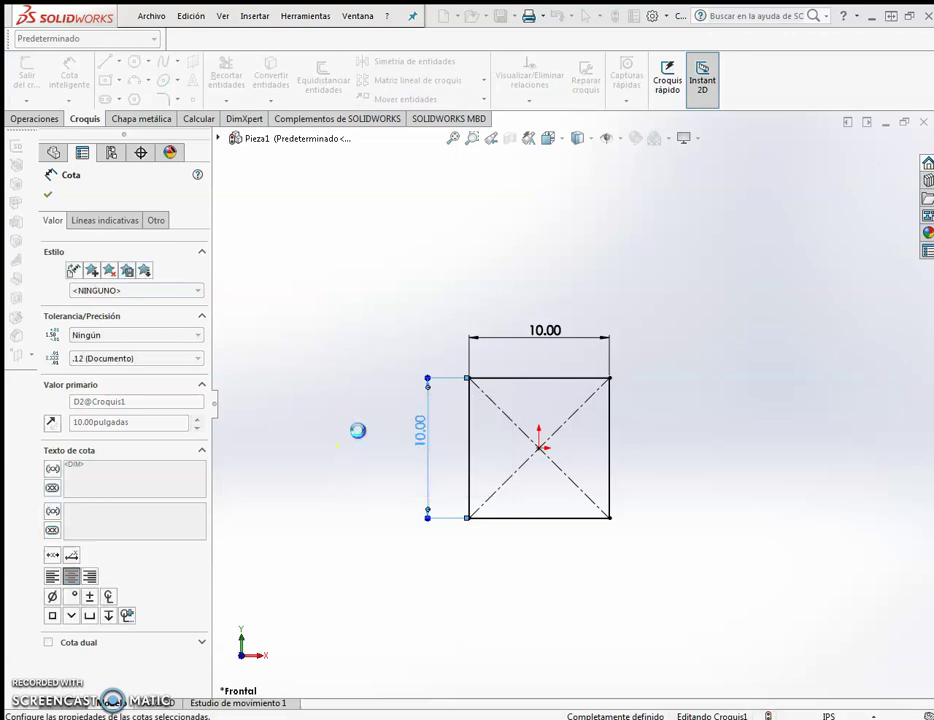
{"action": "left_click", "coordinate": [751, 505]}
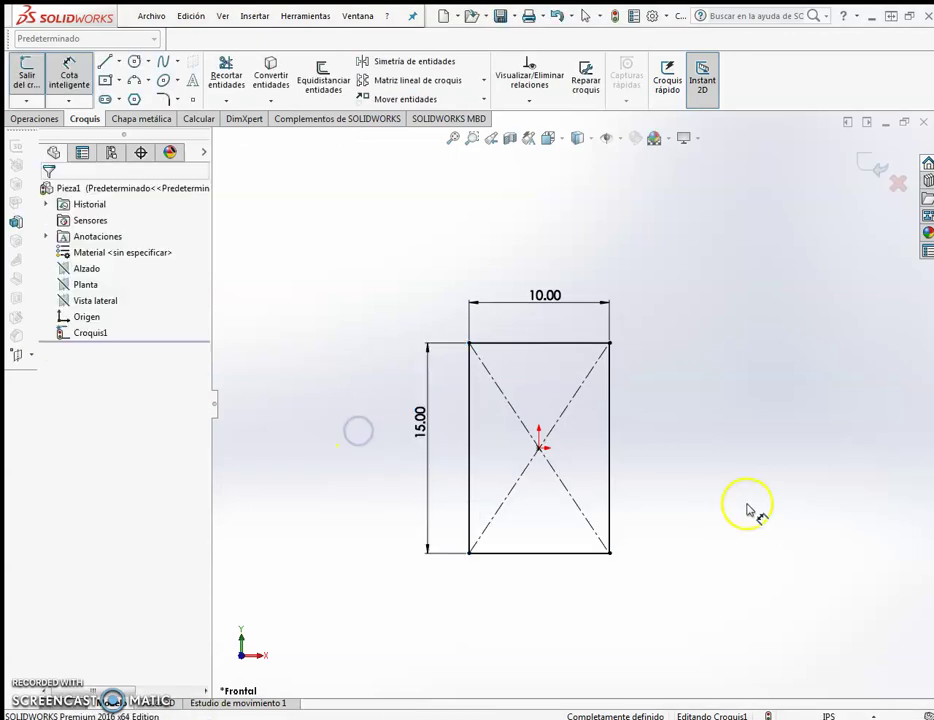
Extrude the 10 × 15 rectangle 0.25 in as Saliente-Extruir1 and view it from the front.
{"action": "left_click", "coordinate": [38, 119]}
{"action": "left_click", "coordinate": [36, 80]}
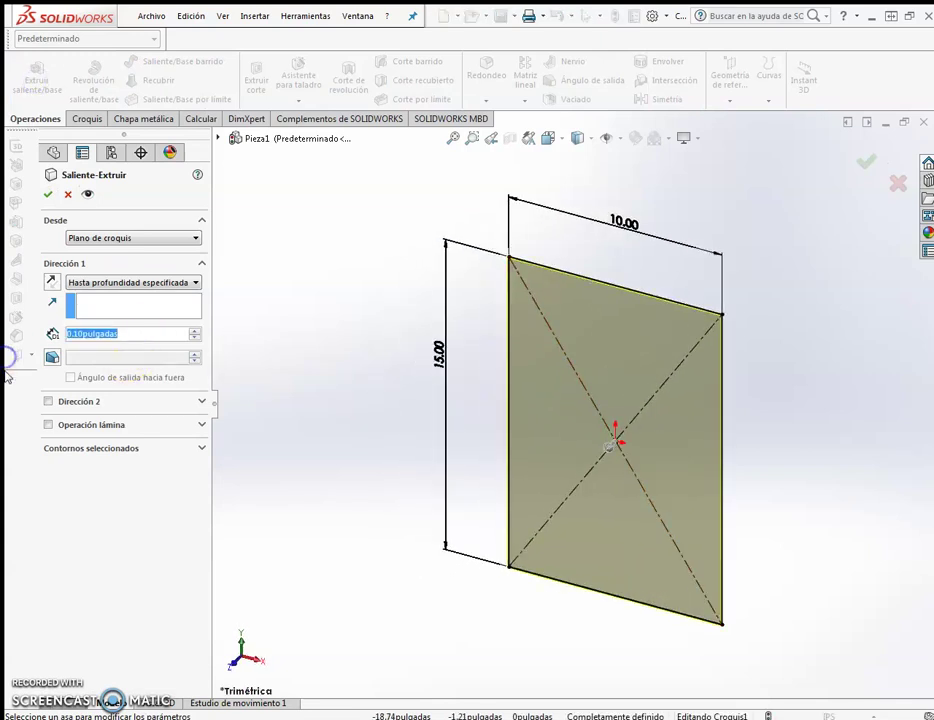
{"action": "type", "text": ".25"}
{"action": "left_click", "coordinate": [49, 196]}
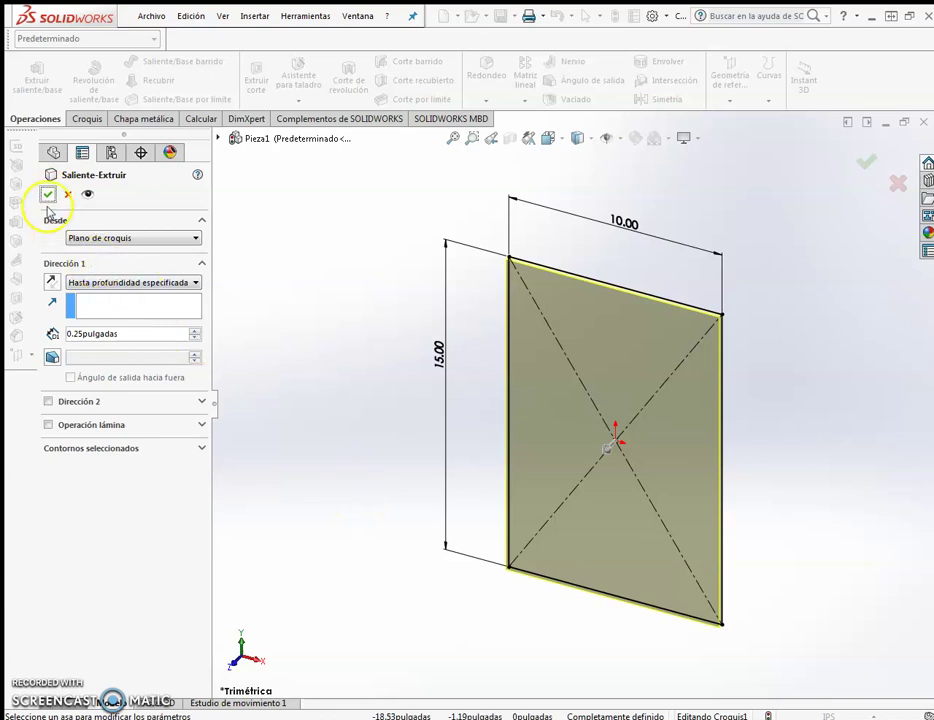
{"action": "left_click", "coordinate": [47, 194]}
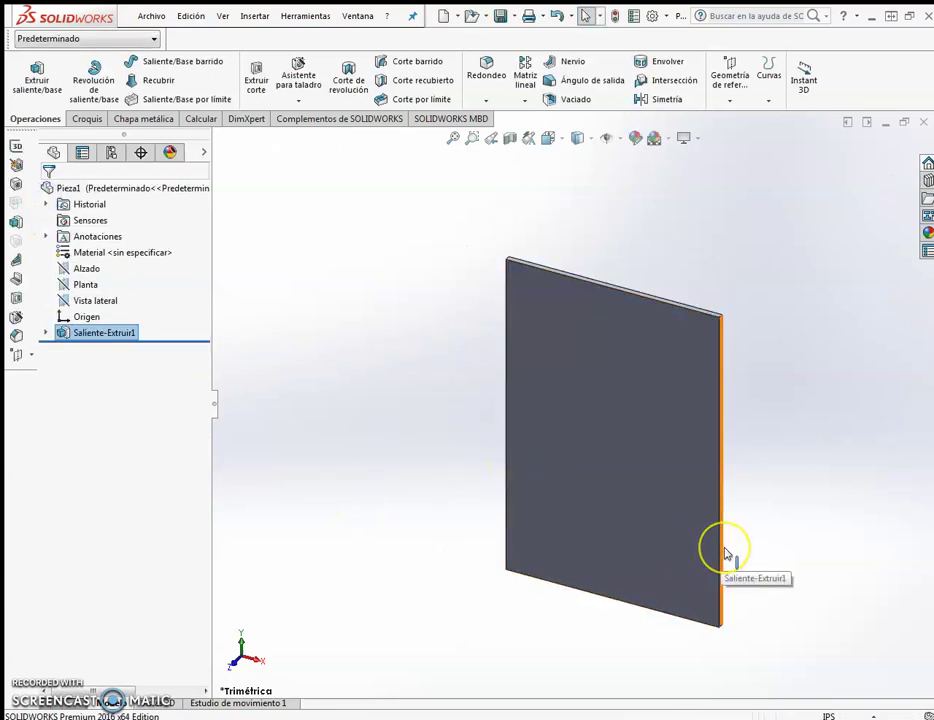
{"action": "key", "text": "ctrl+1"}
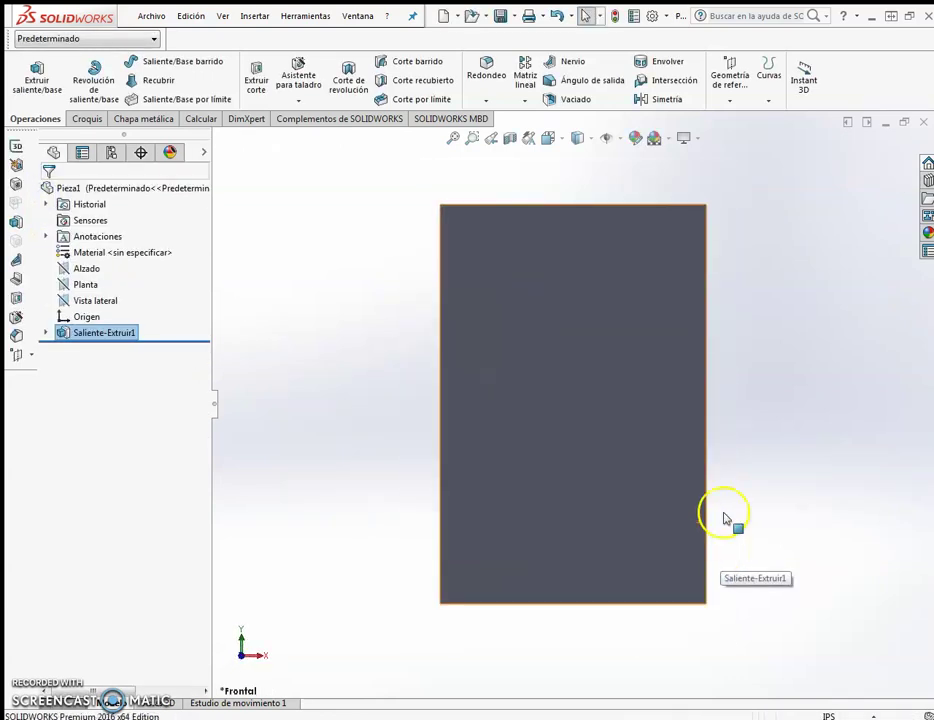
{"action": "left_click", "coordinate": [85, 118]}
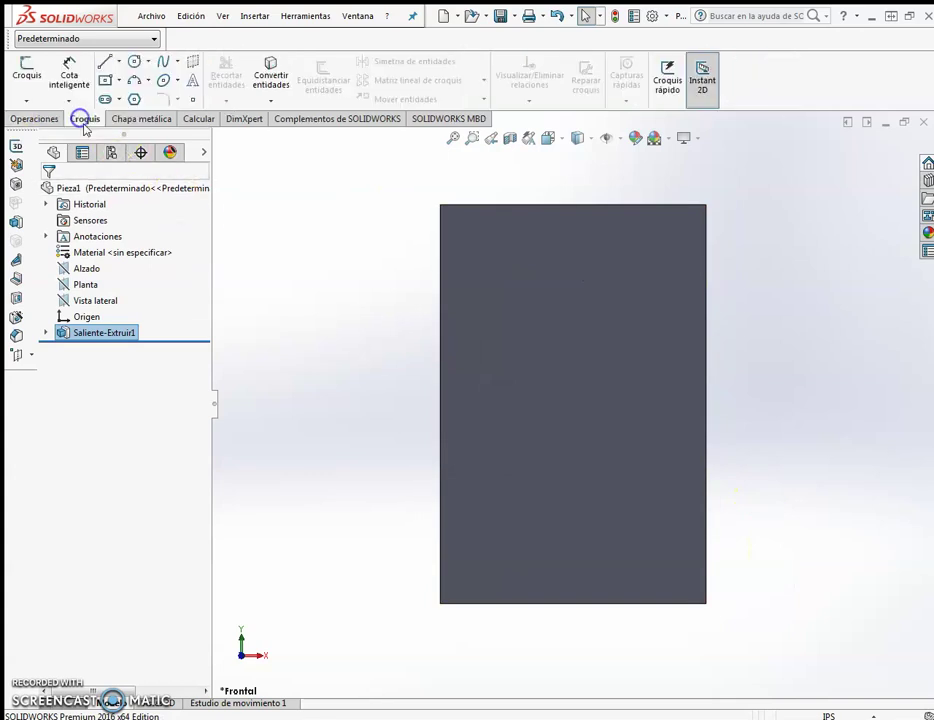
Draw a vertical line near the plate's left side in a new sketch on the front face.
{"action": "left_click", "coordinate": [104, 62]}
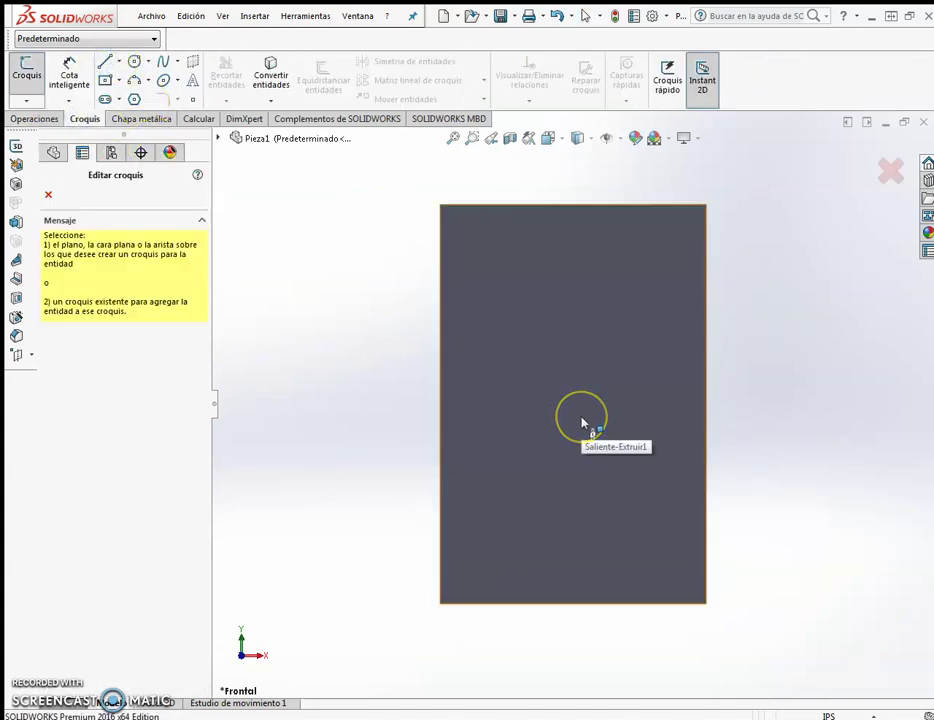
{"action": "left_click", "coordinate": [583, 423]}
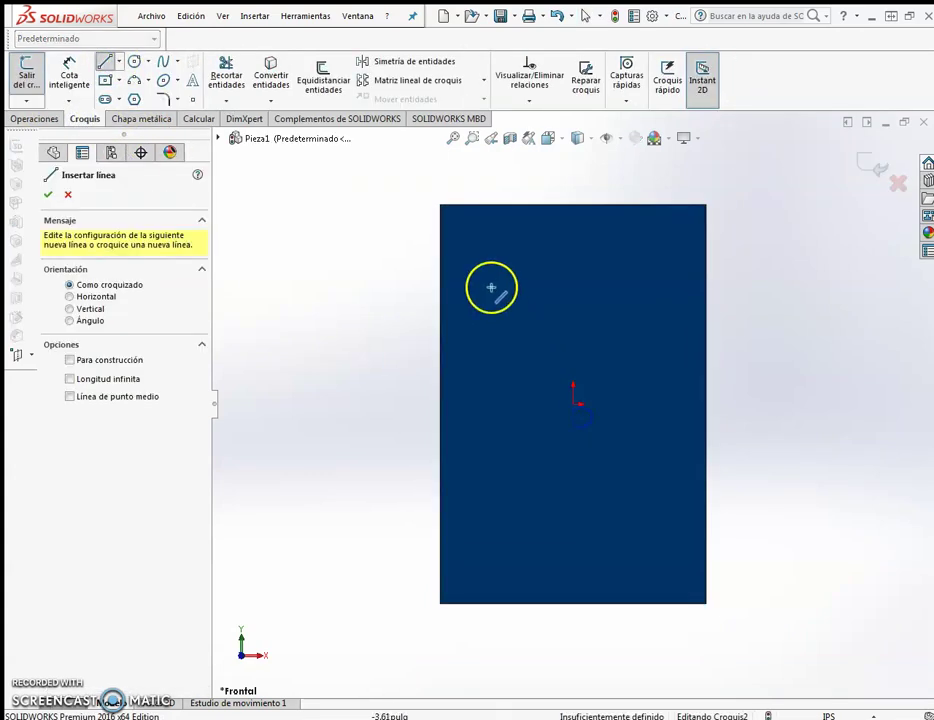
{"action": "left_click", "coordinate": [460, 227]}
{"action": "left_click", "coordinate": [457, 580]}
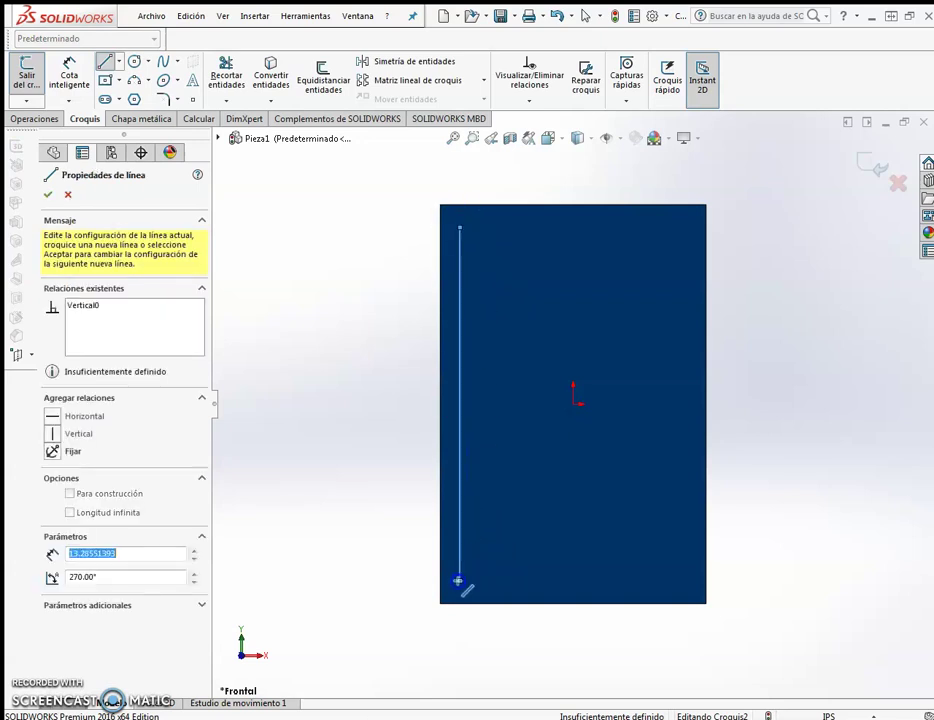
{"action": "key", "text": "Escape"}
{"action": "scroll", "coordinate": [486, 428], "scroll_direction": "up", "scroll_amount": 2}
{"action": "scroll", "coordinate": [519, 427], "scroll_direction": "down", "scroll_amount": 3}
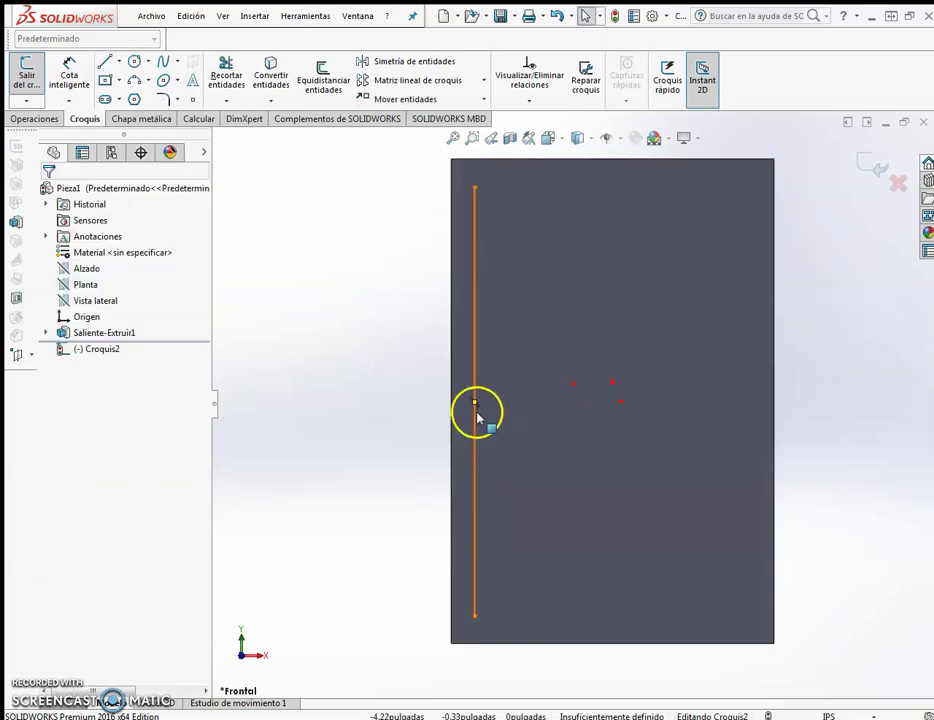
Add a Horizontal relation between the line's midpoint and the origin.
{"action": "right_click", "coordinate": [477, 374]}
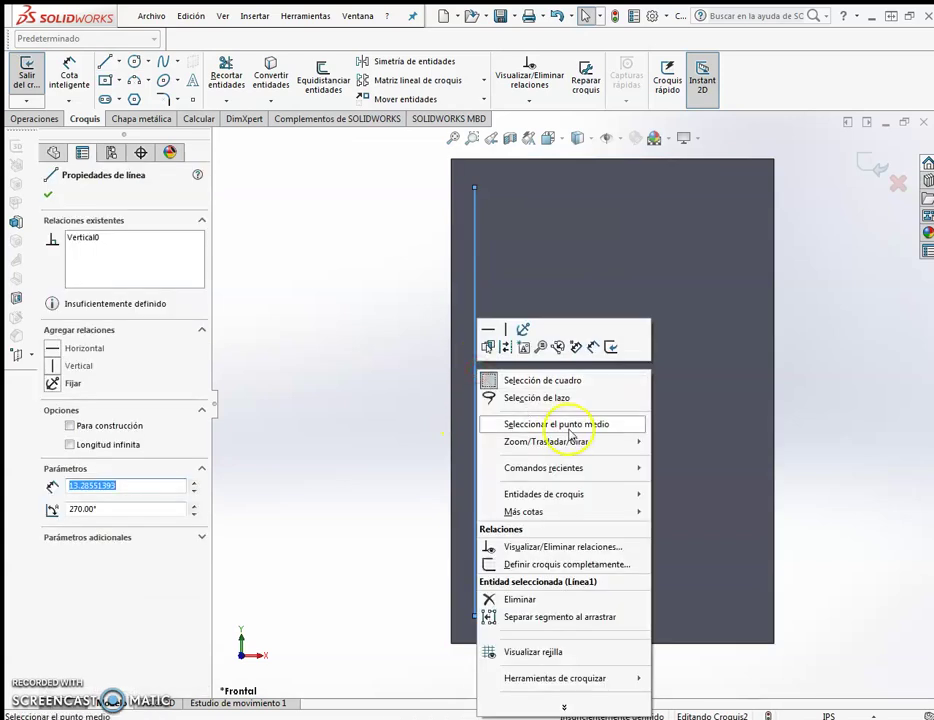
{"action": "left_click", "coordinate": [556, 424]}
{"action": "scroll", "coordinate": [569, 440], "scroll_direction": "down", "scroll_amount": 1}
{"action": "scroll", "coordinate": [613, 413], "scroll_direction": "up", "scroll_amount": 1}
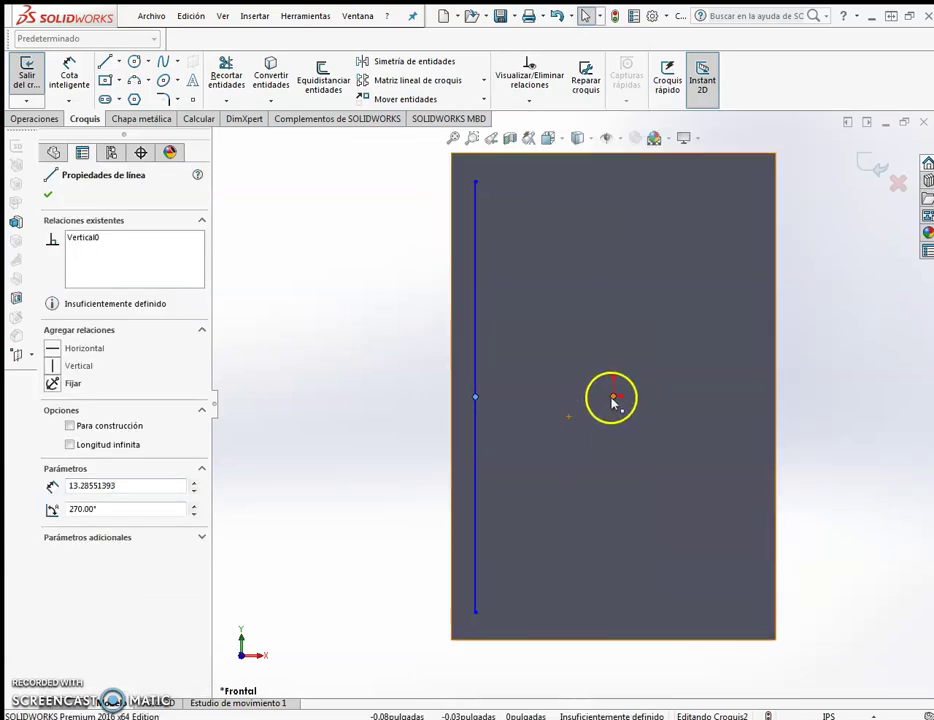
{"action": "left_click", "coordinate": [613, 396], "text": "ctrl"}
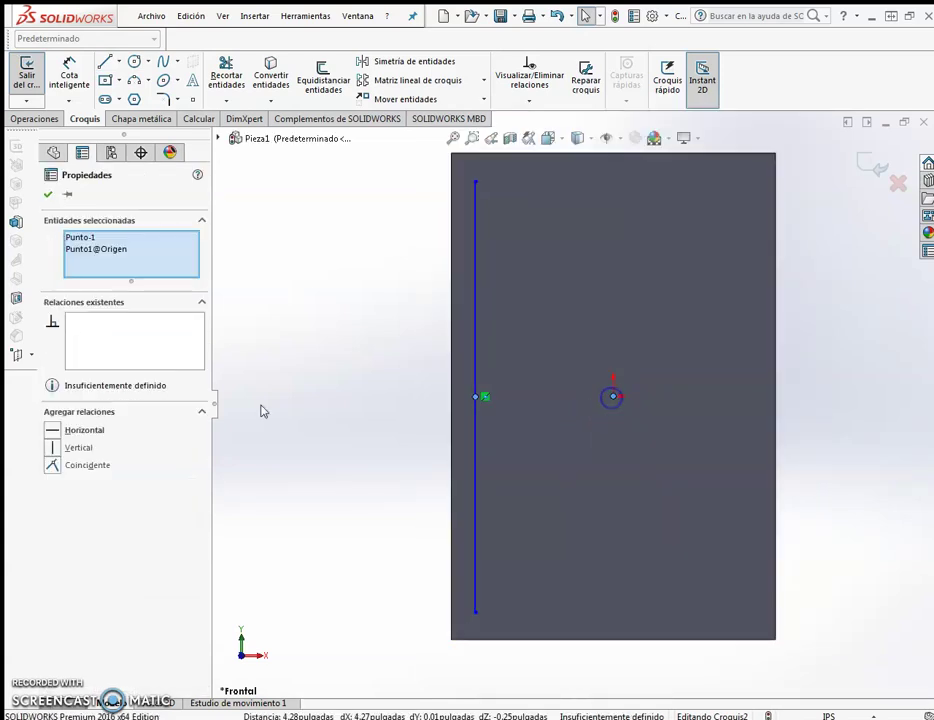
{"action": "left_click", "coordinate": [338, 460]}
{"action": "left_click", "coordinate": [69, 75]}
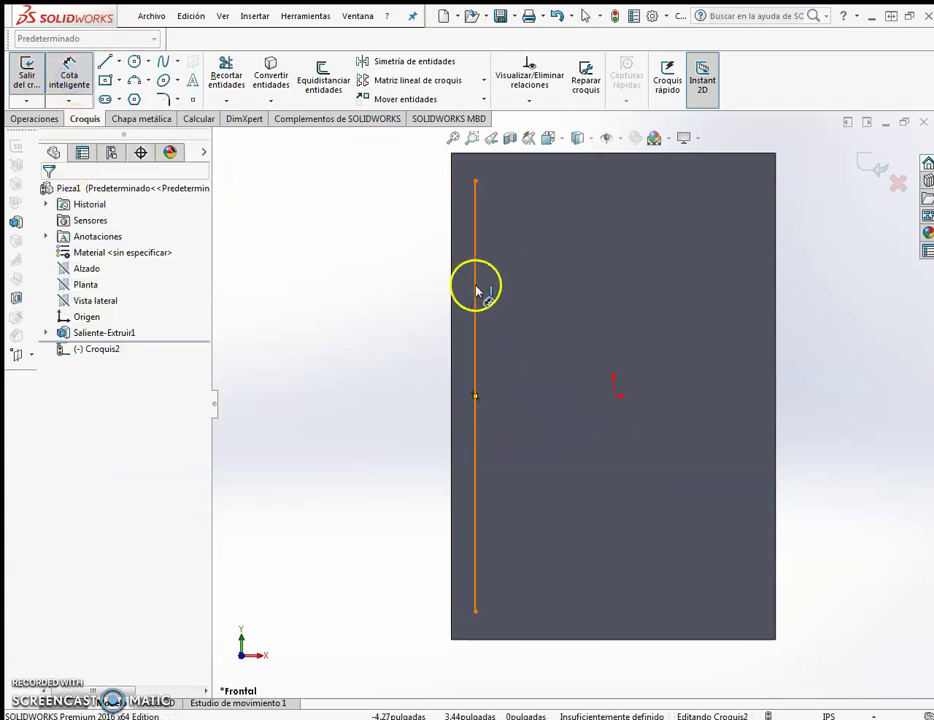
Dimension the line's top endpoint 1 in below the plate's top edge.
{"action": "left_click", "coordinate": [476, 181]}
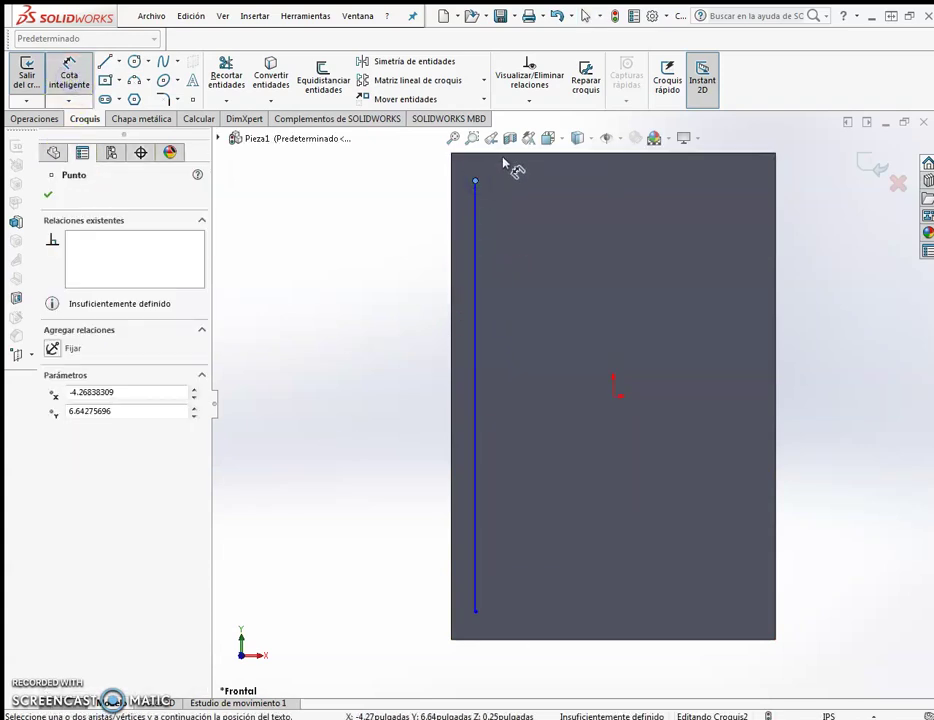
{"action": "left_click", "coordinate": [505, 156]}
{"action": "left_click", "coordinate": [392, 222]}
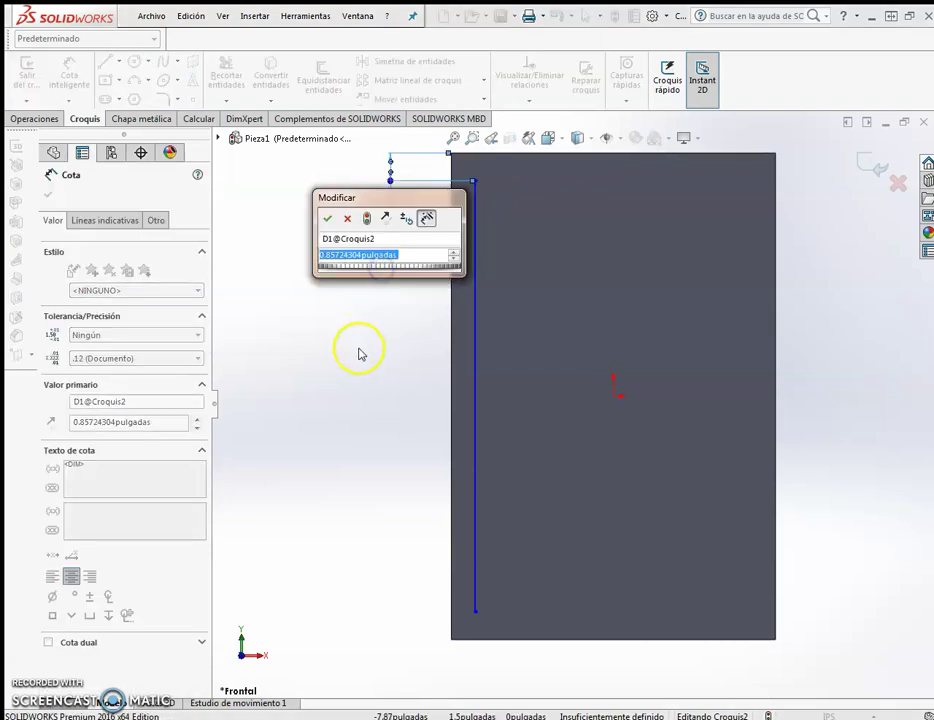
{"action": "type", "text": "1"}
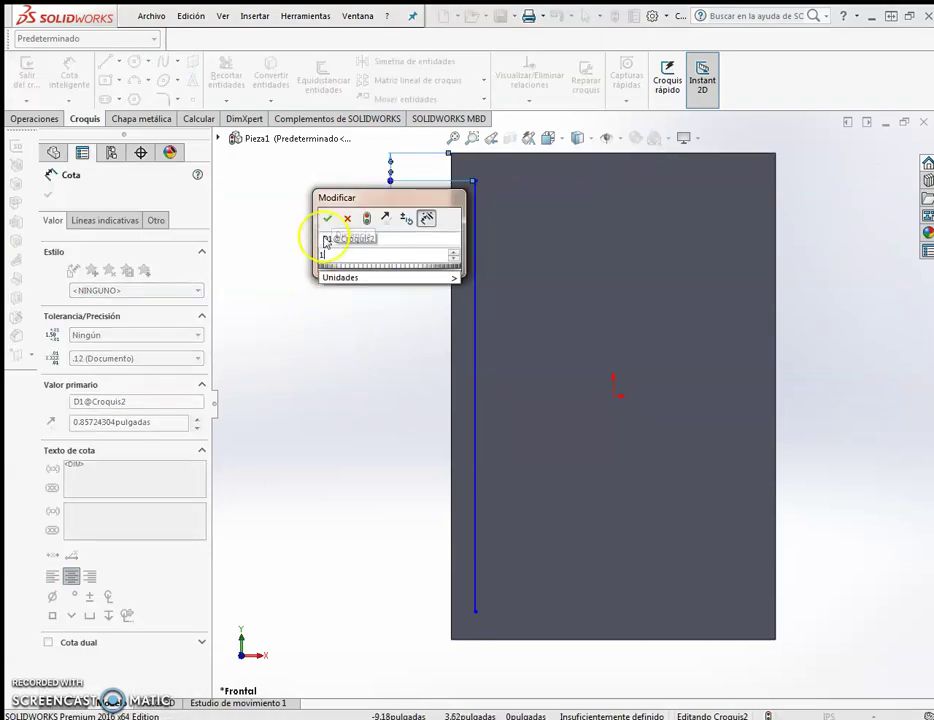
{"action": "left_click", "coordinate": [327, 218]}
{"action": "left_click", "coordinate": [308, 382]}
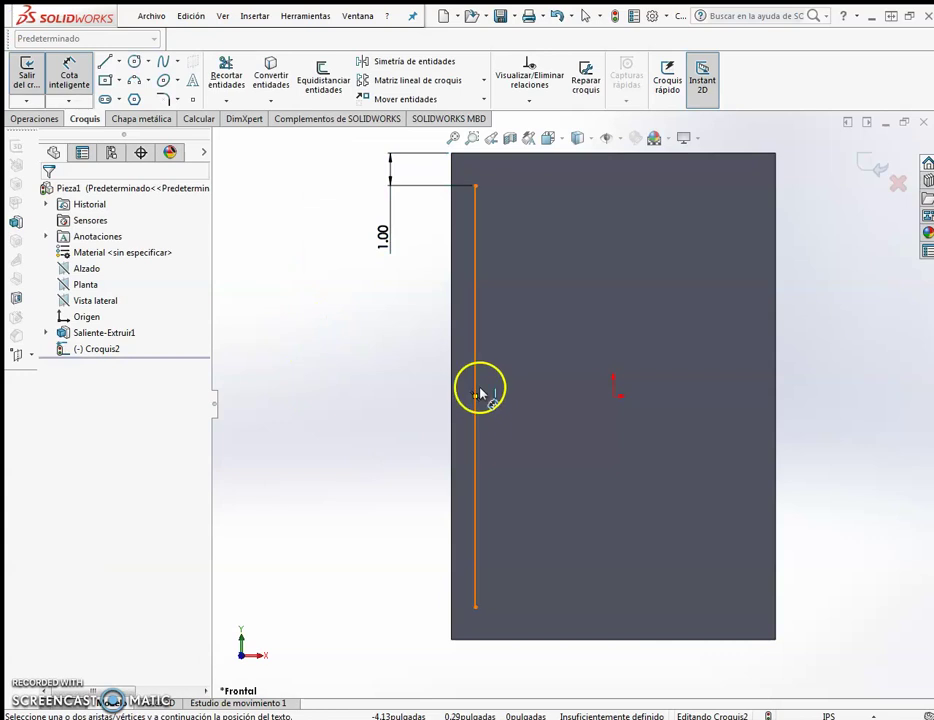
Dimension the line 1 in from the left edge and exit Croquis2.
{"action": "left_click", "coordinate": [476, 408]}
{"action": "left_click", "coordinate": [452, 413]}
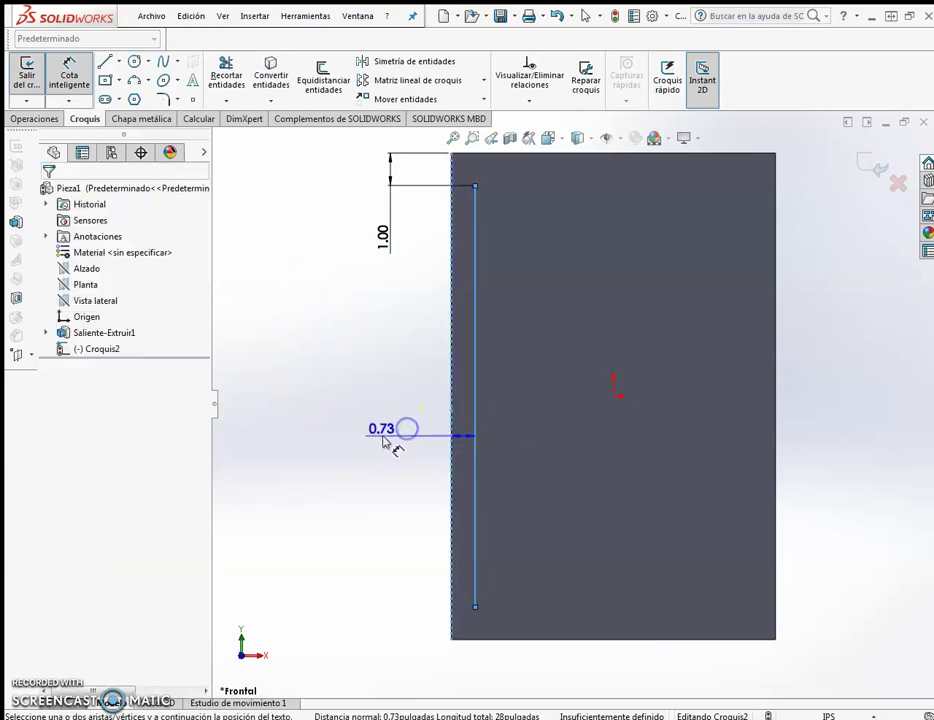
{"action": "left_click", "coordinate": [395, 430]}
{"action": "type", "text": "1"}
{"action": "key", "text": "Return"}
{"action": "key", "text": "Return"}
{"action": "key", "text": "Escape"}
{"action": "scroll", "coordinate": [645, 437], "scroll_direction": "up", "scroll_amount": 2}
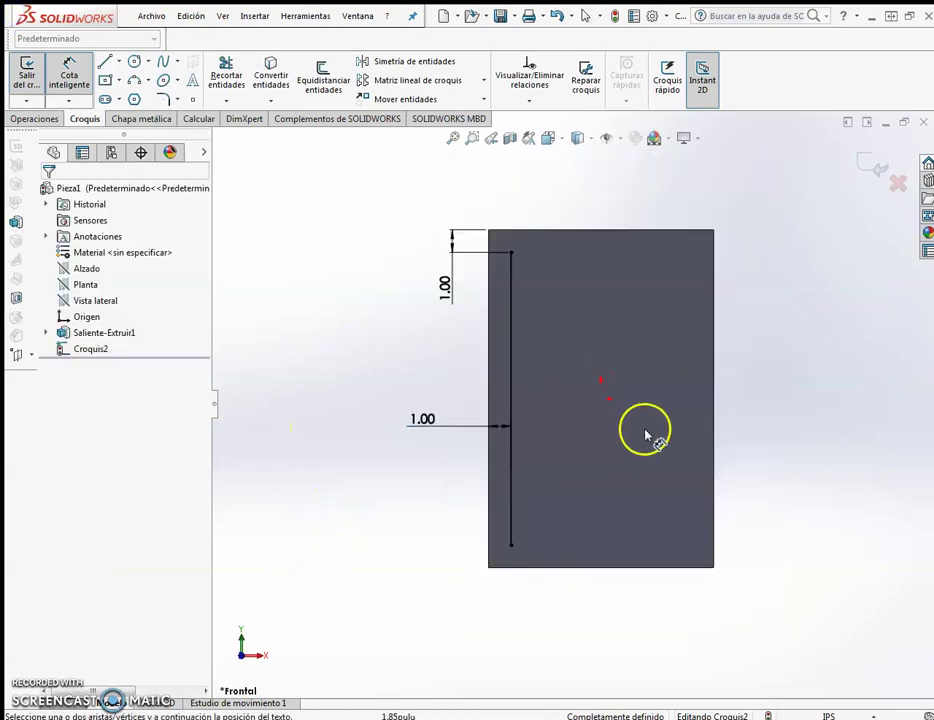
{"action": "scroll", "coordinate": [757, 392], "scroll_direction": "down", "scroll_amount": 1}
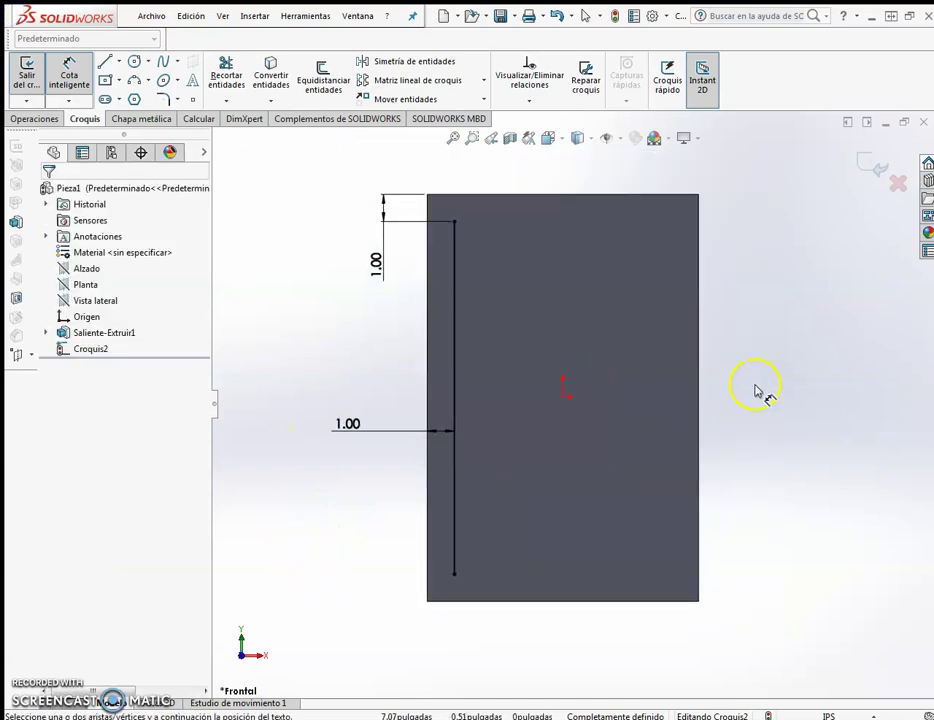
{"action": "left_click", "coordinate": [862, 162]}
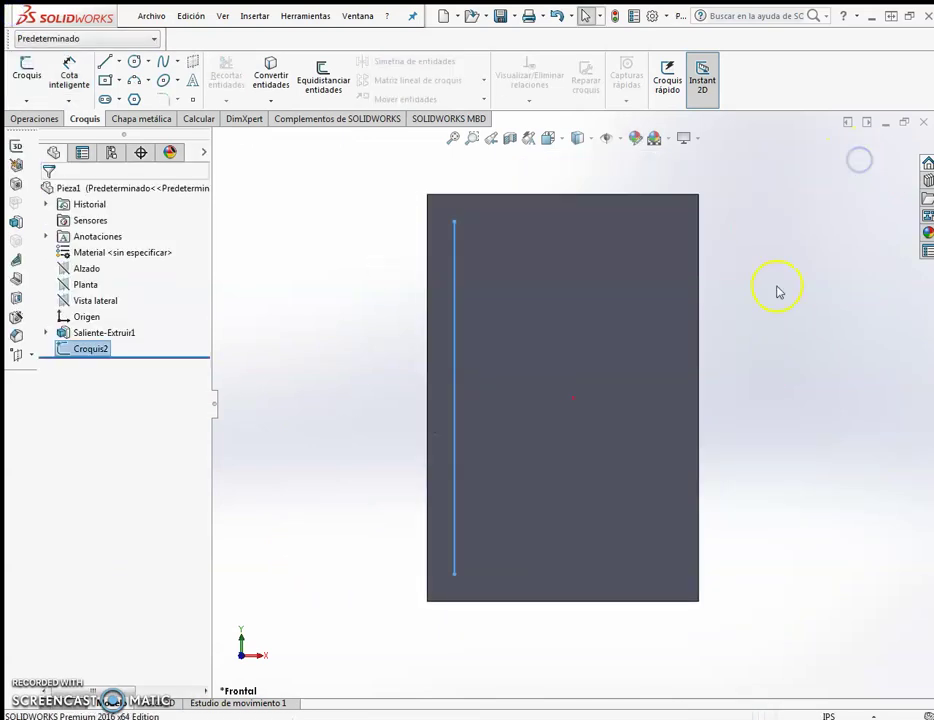
{"action": "left_click", "coordinate": [106, 68]}
{"action": "key", "text": "Escape"}
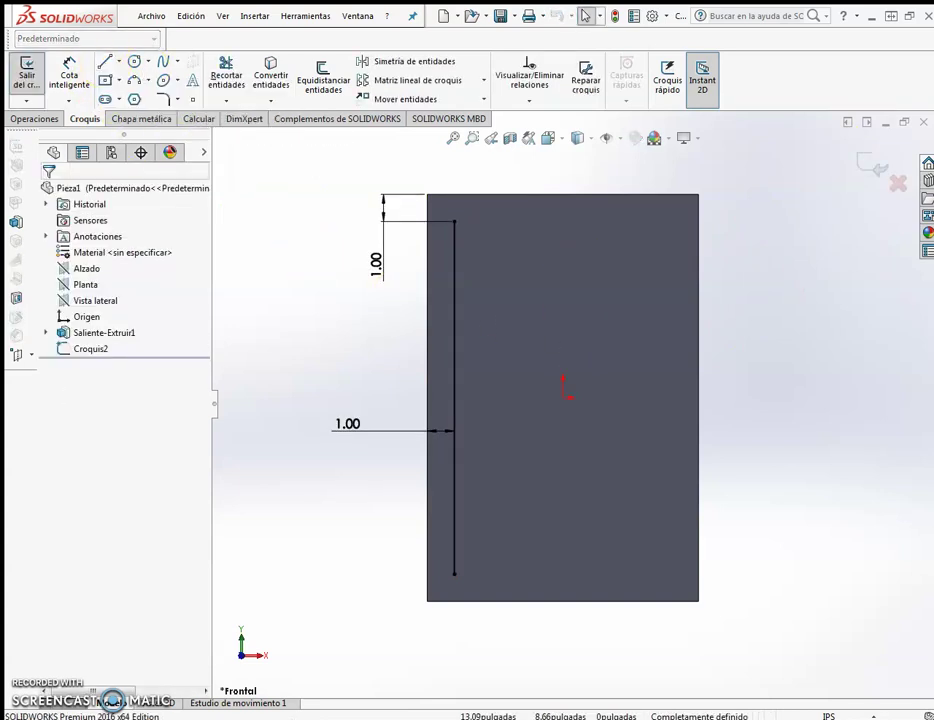
In a new front-face sketch, draw a horizontal line from the vertical line's top end.
{"action": "left_click", "coordinate": [862, 162]}
{"action": "left_click", "coordinate": [36, 86]}
{"action": "left_click", "coordinate": [594, 305]}
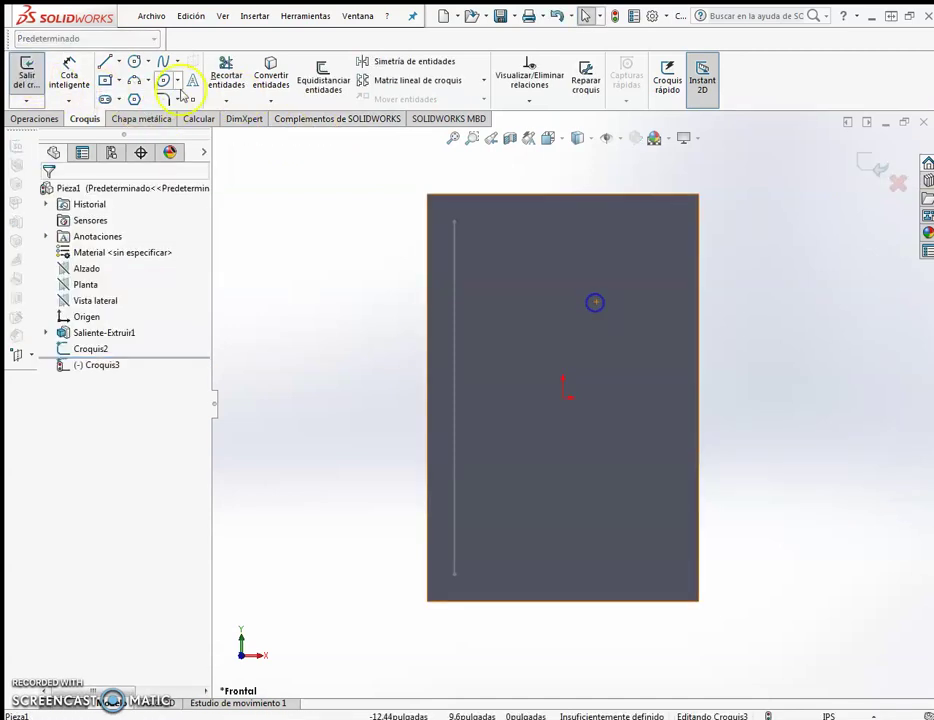
{"action": "left_click", "coordinate": [108, 64]}
{"action": "left_click", "coordinate": [455, 223]}
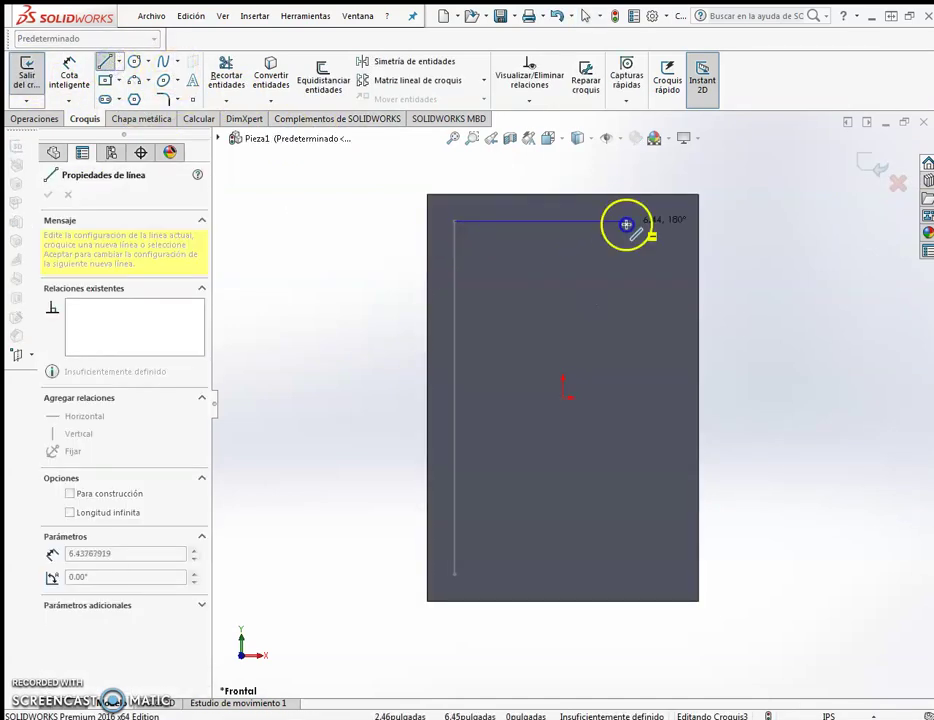
{"action": "left_click", "coordinate": [661, 222]}
{"action": "key", "text": "Escape"}
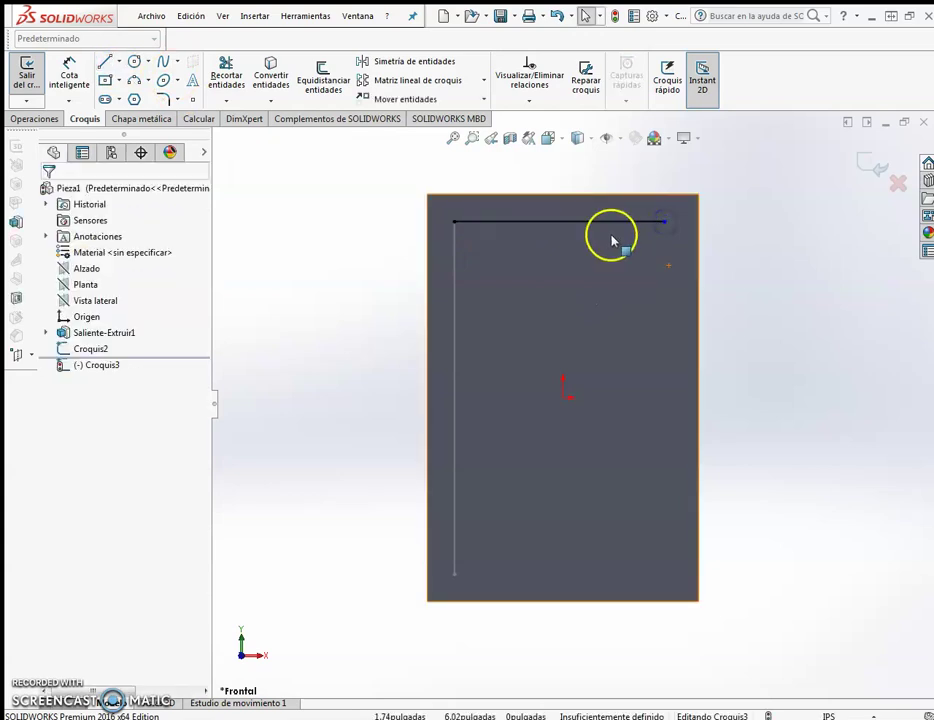
Add a Vertical relation between the line's midpoint and the origin, then exit Croquis3.
{"action": "left_click", "coordinate": [609, 222]}
{"action": "right_click", "coordinate": [610, 225]}
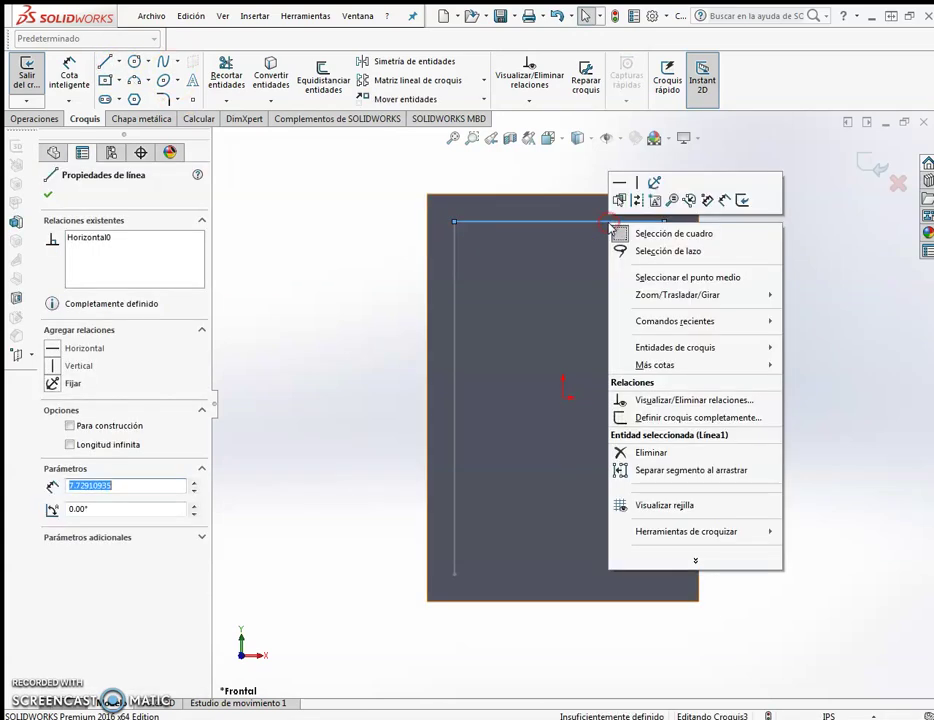
{"action": "left_click", "coordinate": [698, 278]}
{"action": "left_click", "coordinate": [541, 416], "text": "ctrl"}
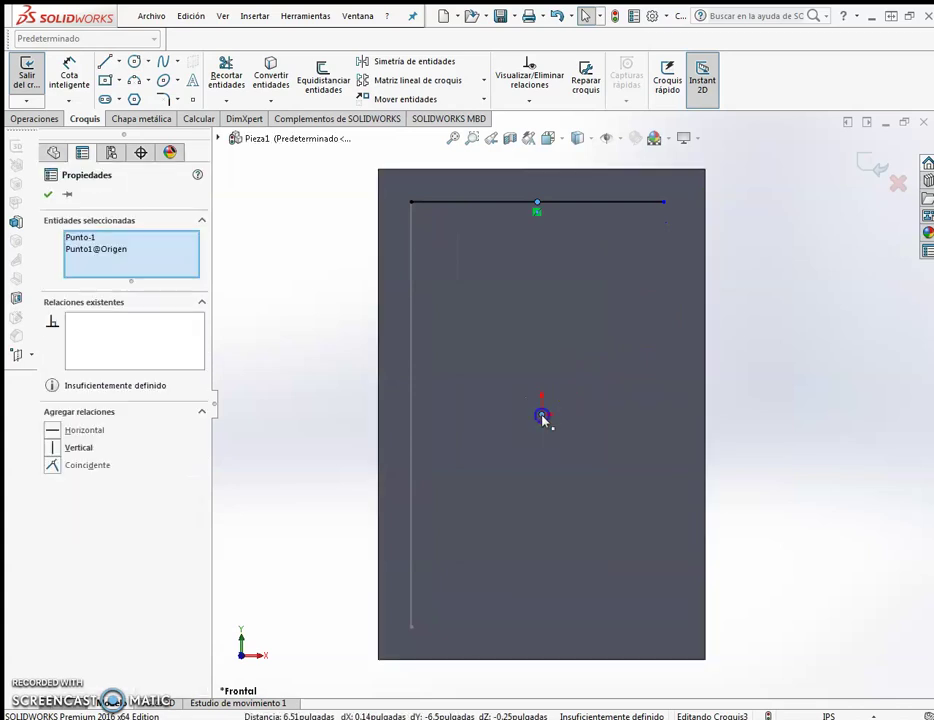
{"action": "left_click", "coordinate": [50, 449]}
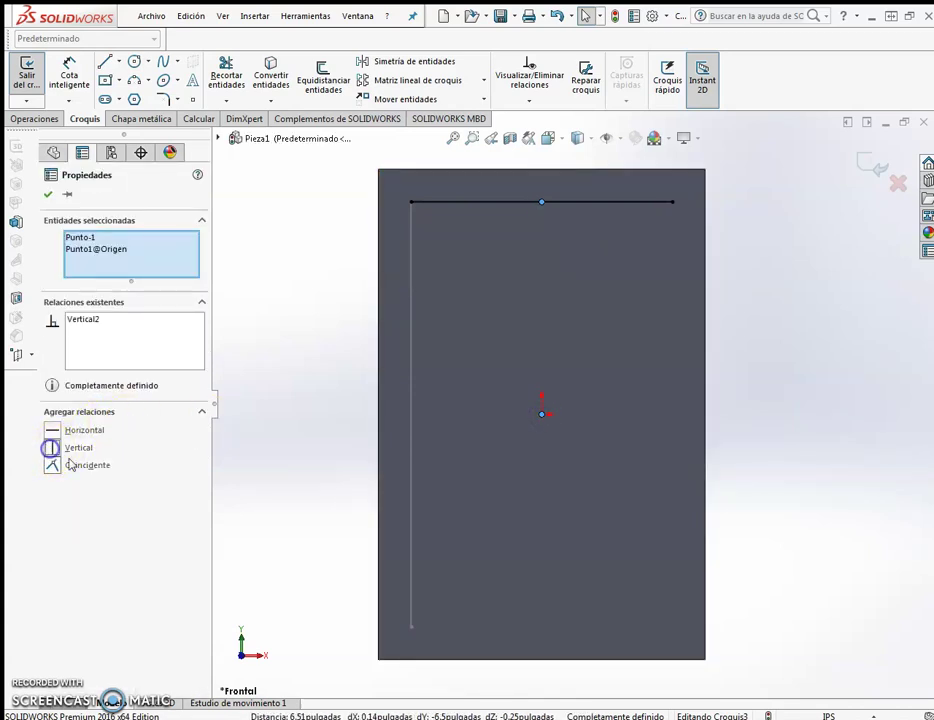
{"action": "left_click", "coordinate": [258, 430]}
{"action": "scroll", "coordinate": [340, 390], "scroll_direction": "up", "scroll_amount": 2}
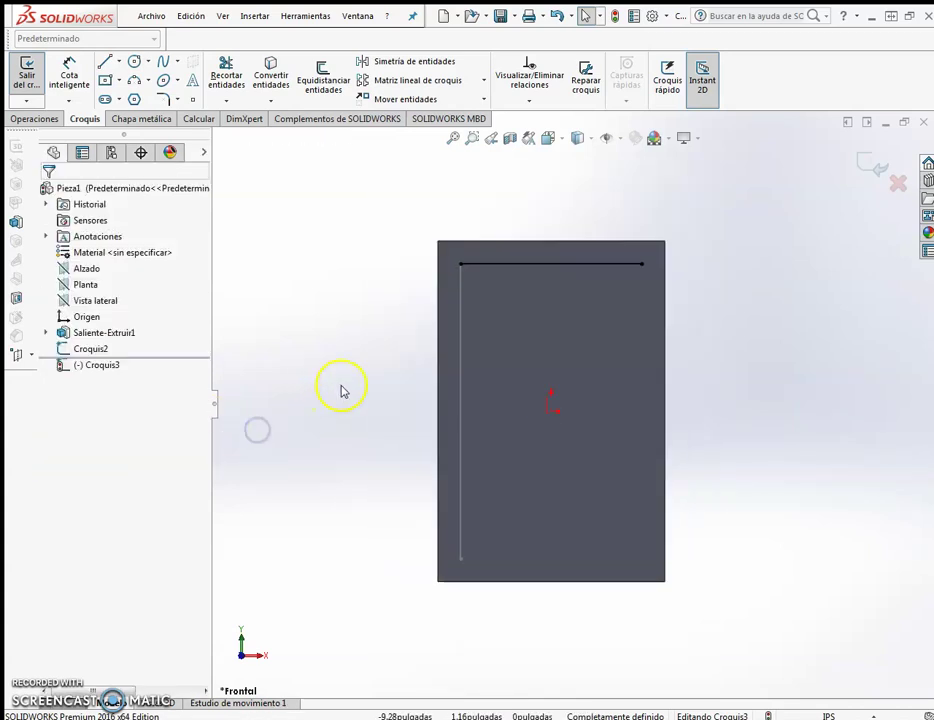
{"action": "left_click", "coordinate": [881, 171]}
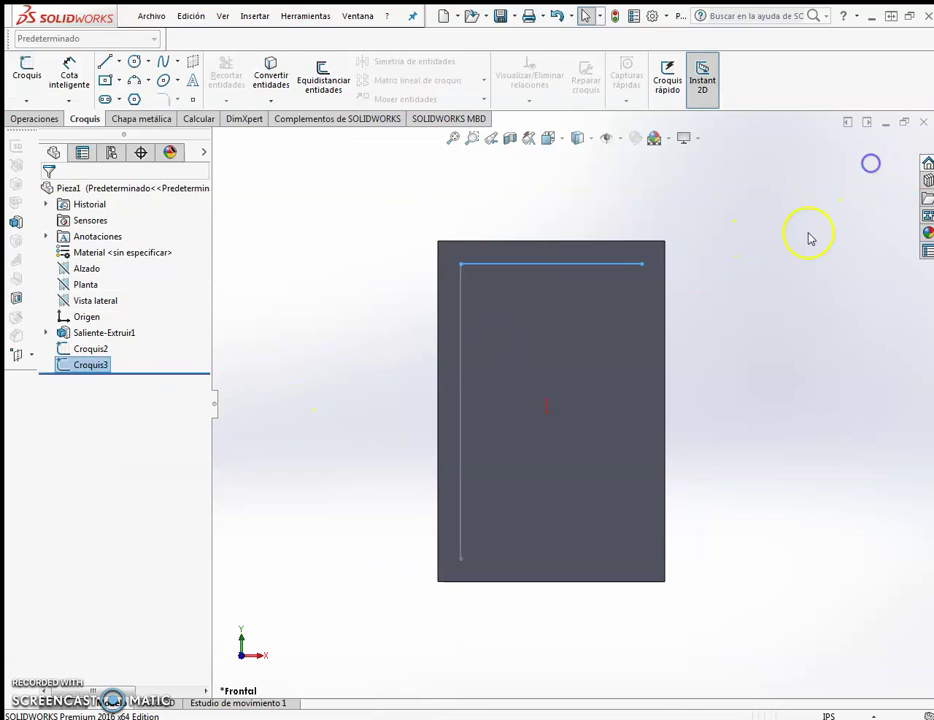
{"action": "left_click", "coordinate": [133, 62]}
{"action": "scroll", "coordinate": [400, 282], "scroll_direction": "down", "scroll_amount": 2}
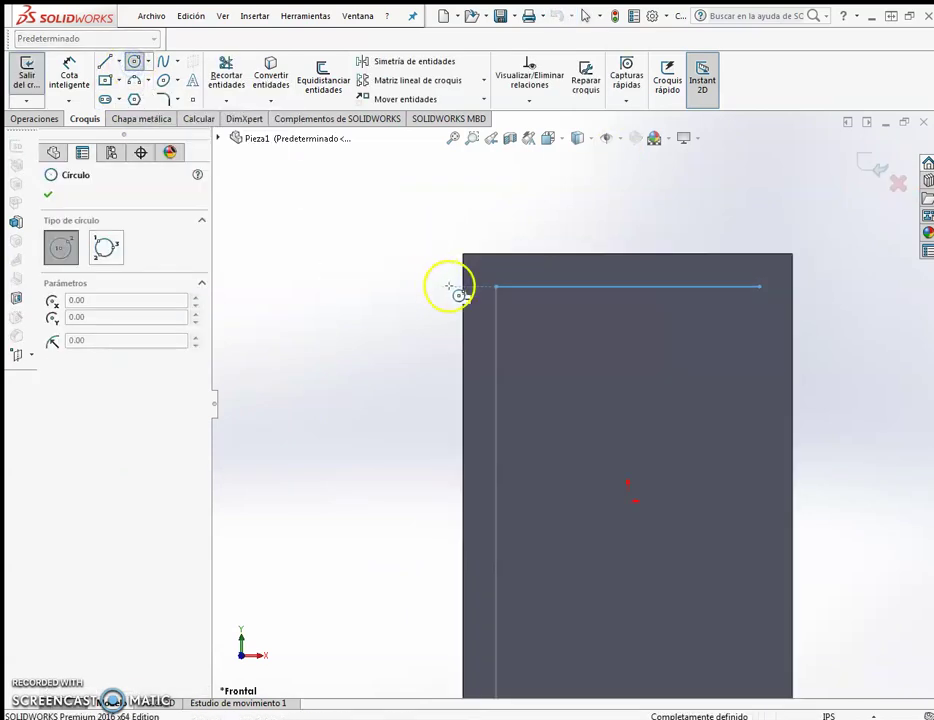
{"action": "left_click", "coordinate": [497, 288]}
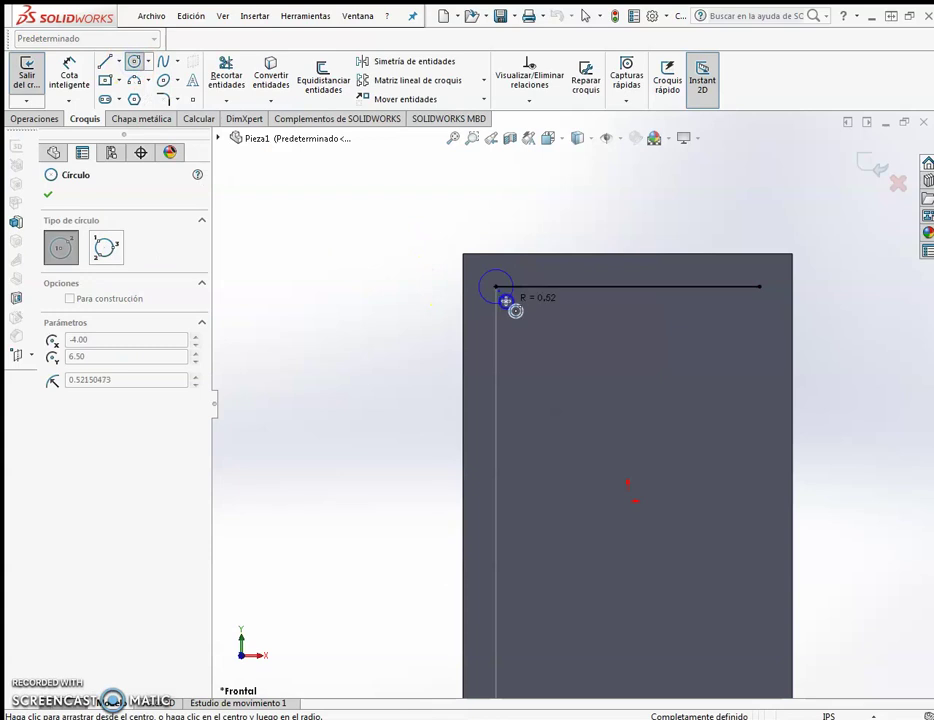
{"action": "left_click", "coordinate": [506, 301]}
{"action": "left_click", "coordinate": [69, 77]}
{"action": "left_click", "coordinate": [500, 264]}
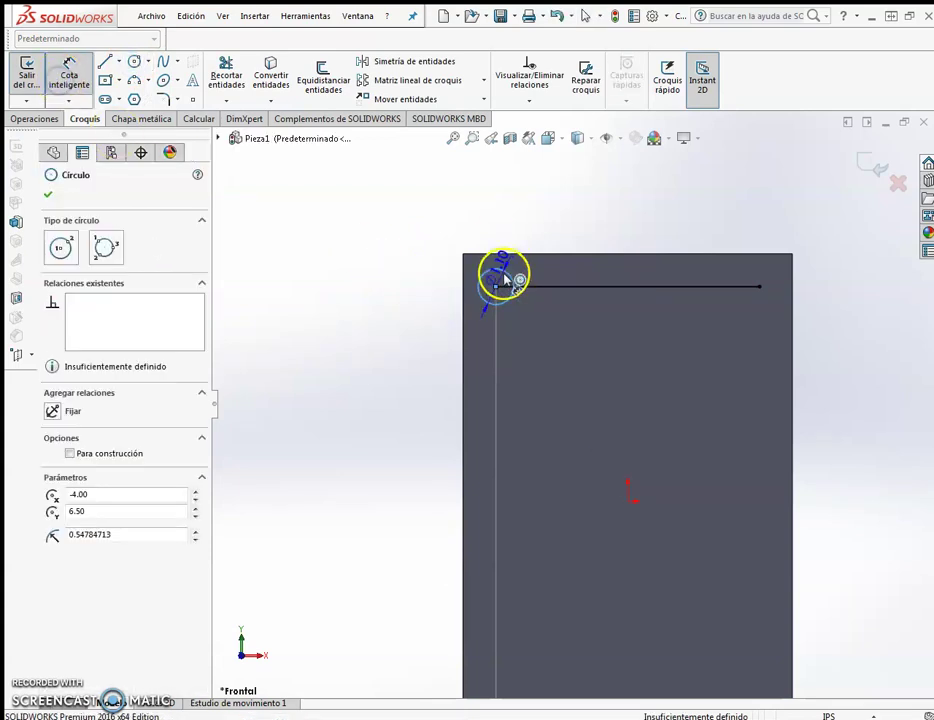
{"action": "left_click", "coordinate": [549, 237]}
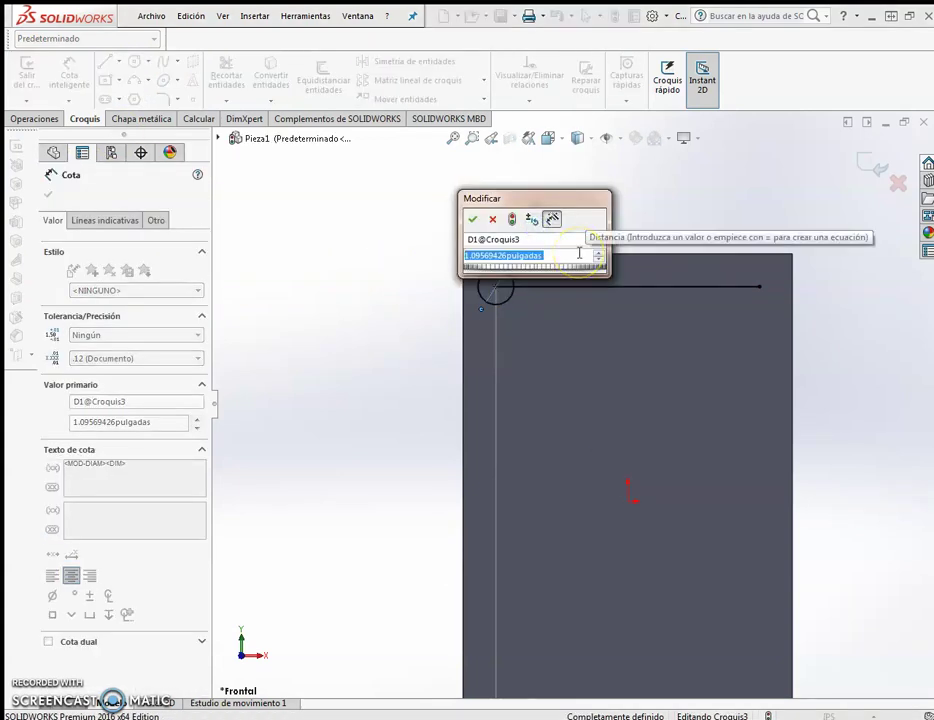
{"action": "type", "text": "3"}
{"action": "left_click", "coordinate": [476, 228]}
{"action": "left_click", "coordinate": [371, 360]}
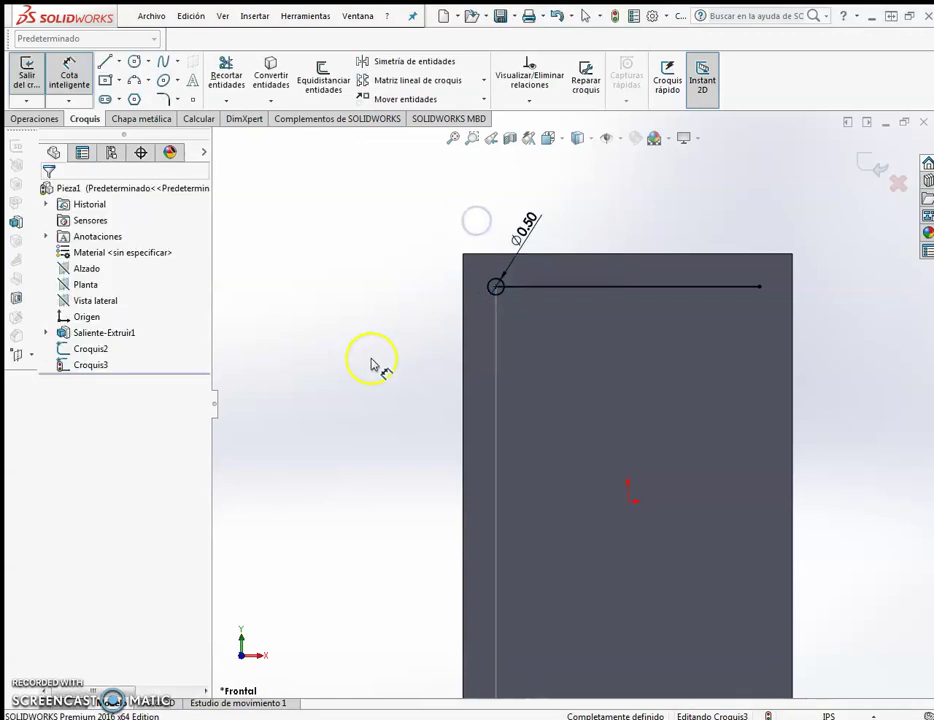
{"action": "key", "text": "z"}
{"action": "middle_click_drag", "start_coordinate": [650, 459], "coordinate": [625, 463]}
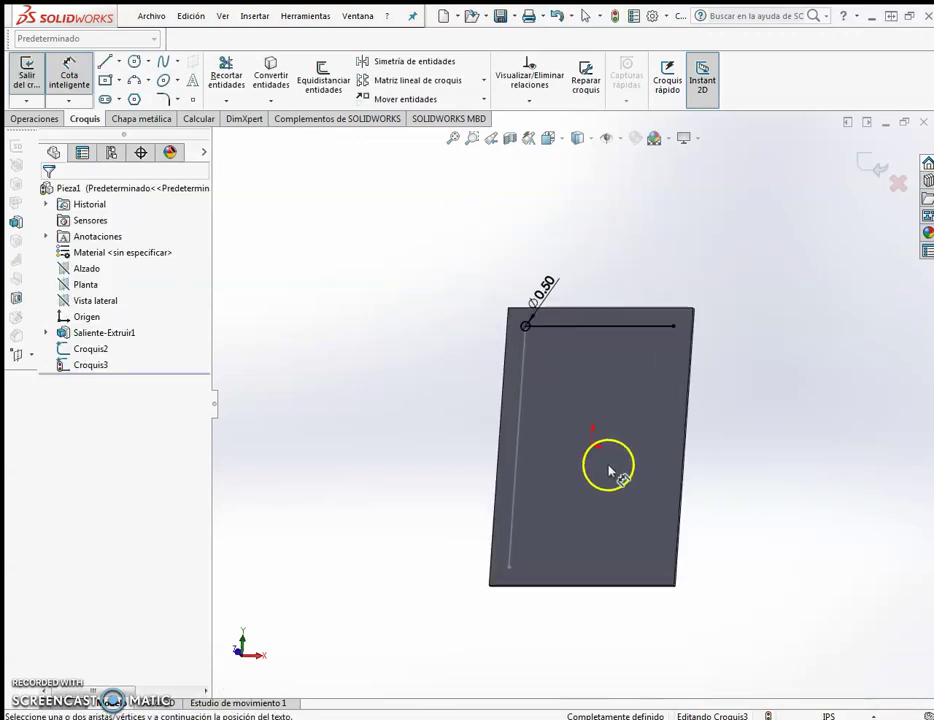
{"action": "left_click", "coordinate": [872, 168]}
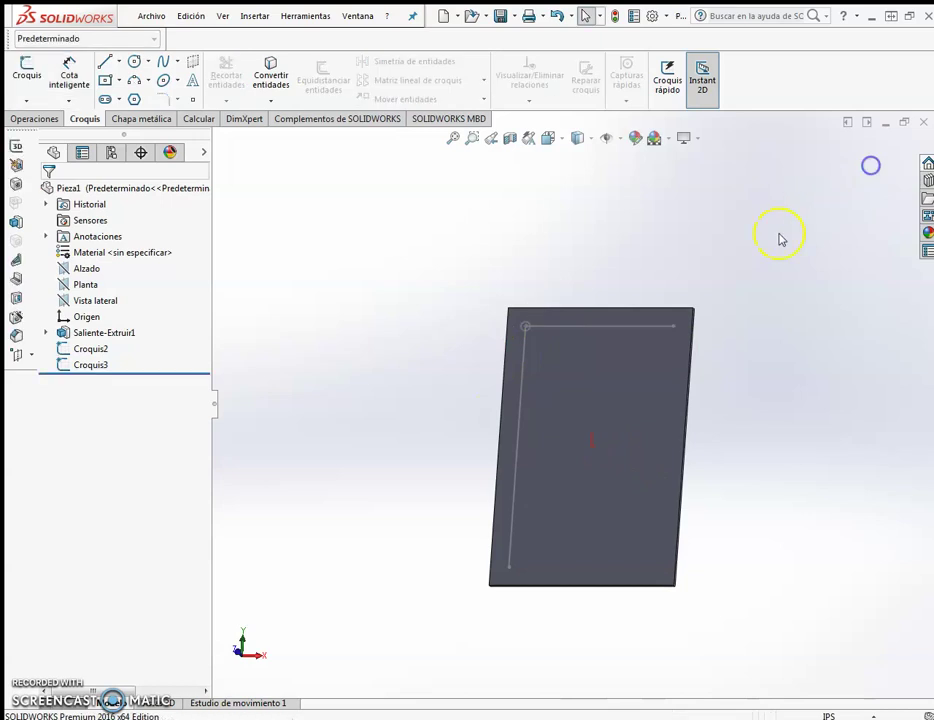
{"action": "middle_click_drag", "start_coordinate": [511, 327], "coordinate": [423, 273]}
{"action": "scroll", "coordinate": [555, 342], "scroll_direction": "down", "scroll_amount": 3}
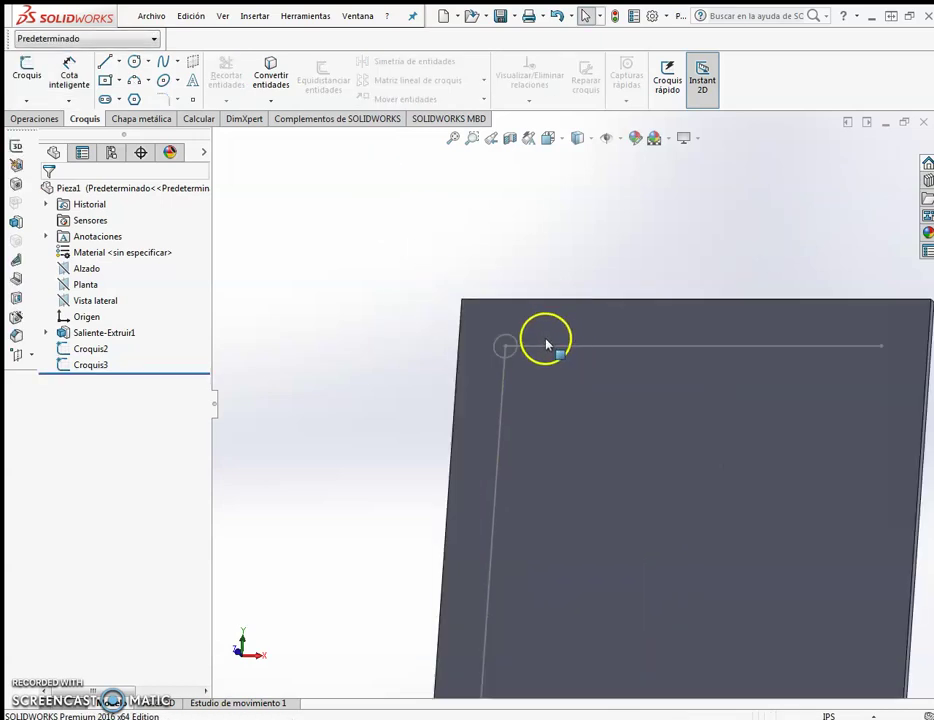
{"action": "right_click", "coordinate": [508, 336]}
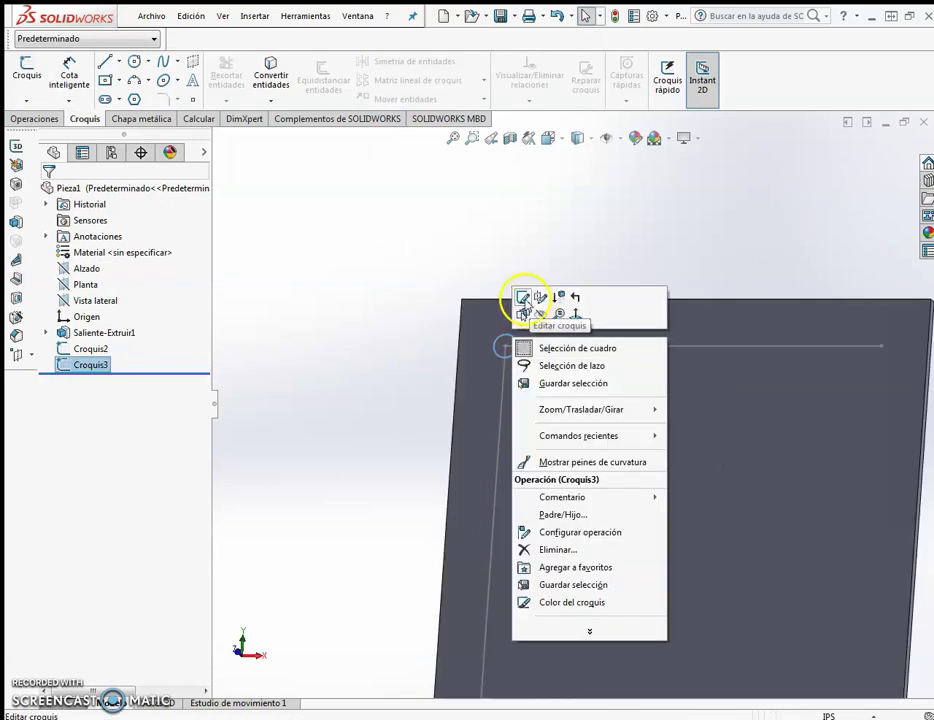
{"action": "left_click", "coordinate": [524, 299]}
{"action": "left_click_drag", "start_coordinate": [433, 233], "coordinate": [719, 455]}
{"action": "key", "text": "Delete"}
In a new sketch on the plate face, draw a circle centred at the guide lines' corner.
{"action": "left_click", "coordinate": [864, 176]}
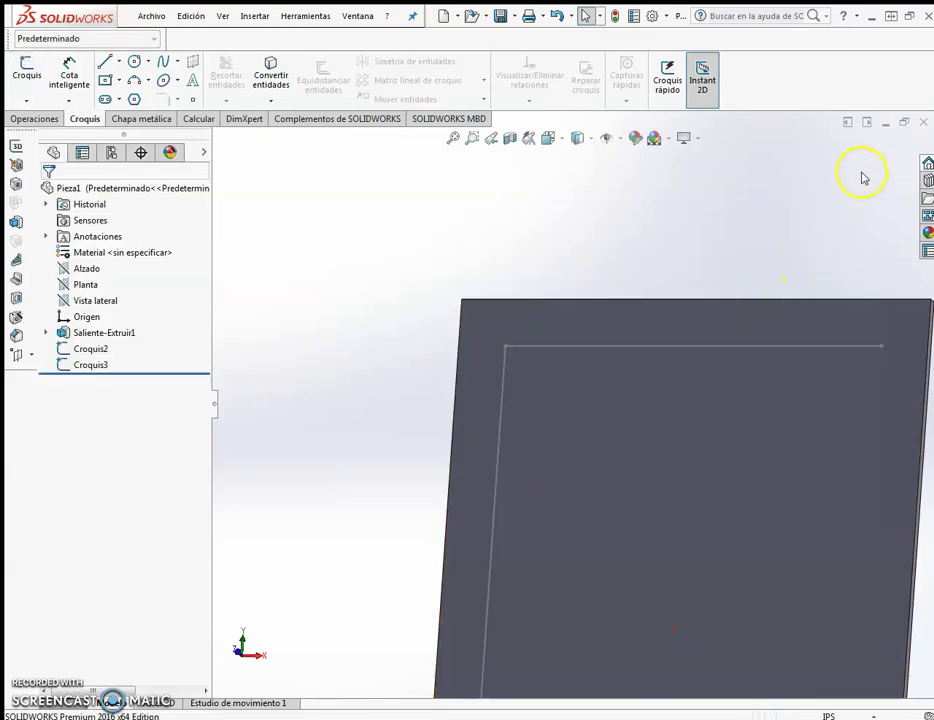
{"action": "left_click", "coordinate": [27, 68]}
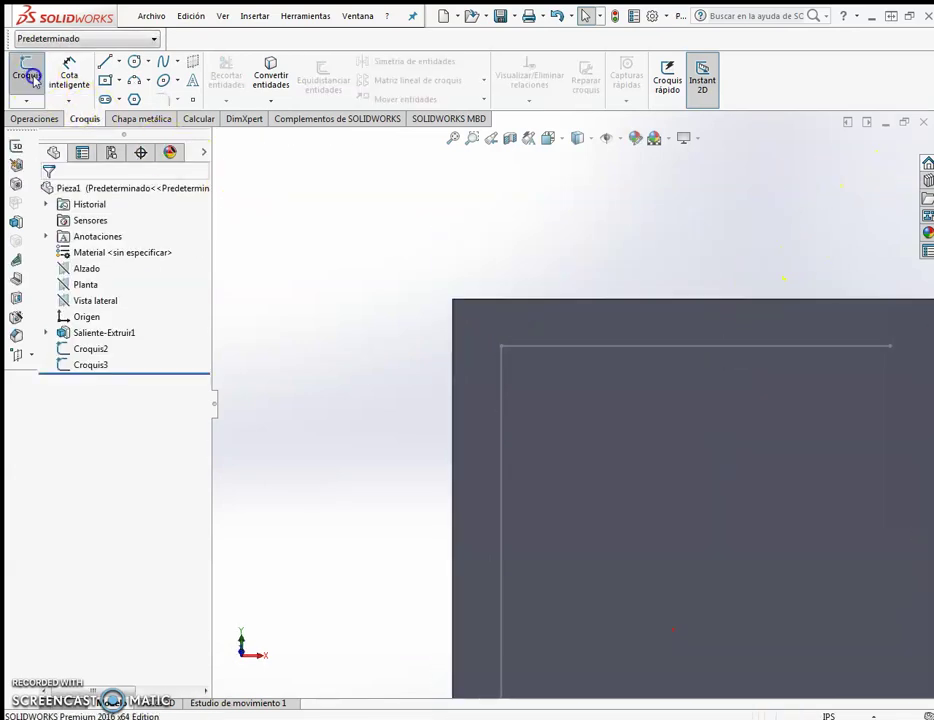
{"action": "left_click", "coordinate": [500, 407]}
{"action": "left_click", "coordinate": [133, 63]}
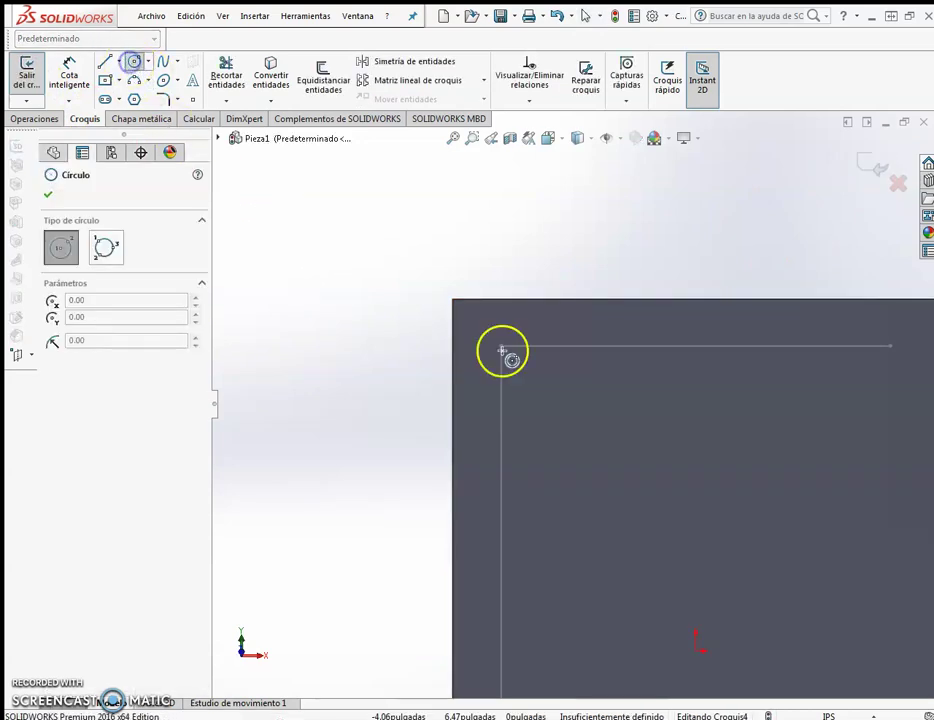
{"action": "left_click", "coordinate": [500, 347]}
{"action": "left_click", "coordinate": [530, 367]}
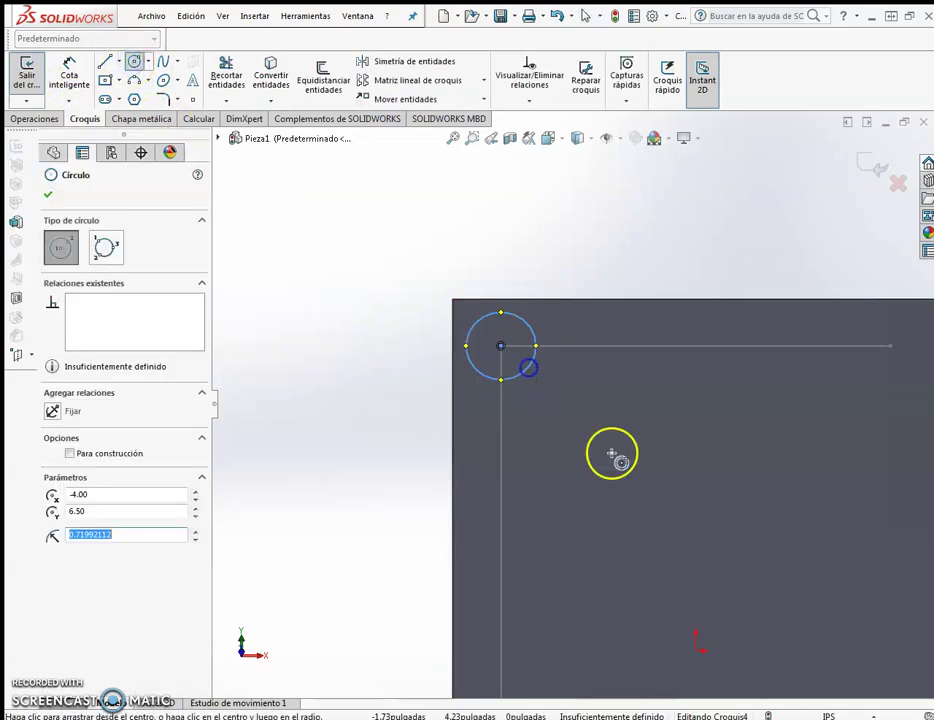
{"action": "scroll", "coordinate": [572, 399], "scroll_direction": "up", "scroll_amount": 2}
{"action": "key", "text": "Escape"}
Dimension the circle's diameter to 0.5.
{"action": "left_click", "coordinate": [69, 75]}
{"action": "left_click", "coordinate": [510, 382]}
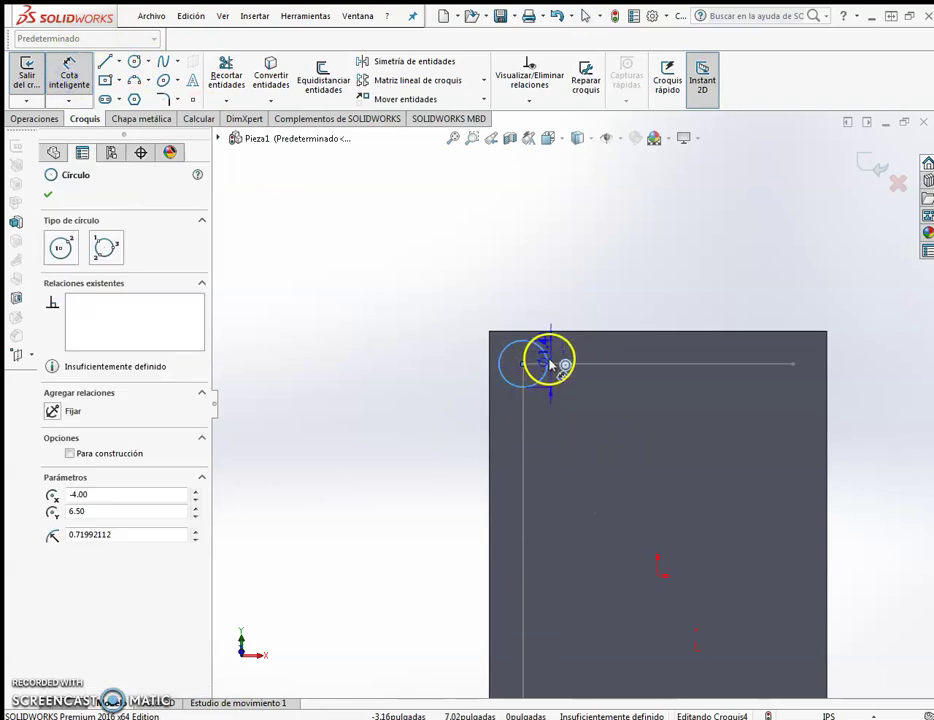
{"action": "left_click", "coordinate": [548, 310]}
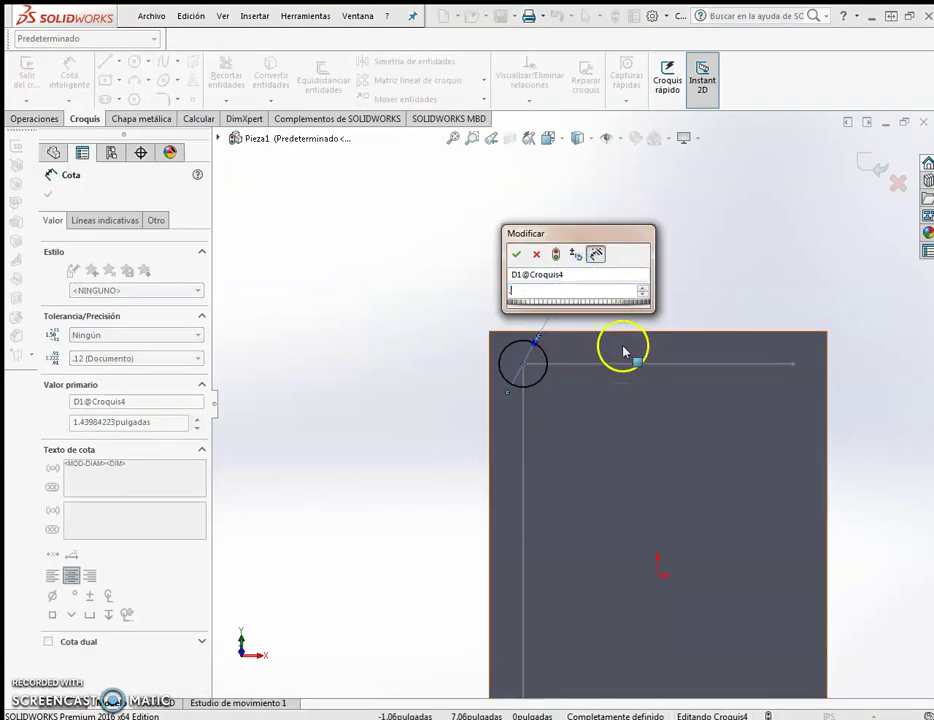
{"action": "type", "text": "5"}
{"action": "left_click", "coordinate": [518, 254]}
{"action": "key", "text": "Escape"}
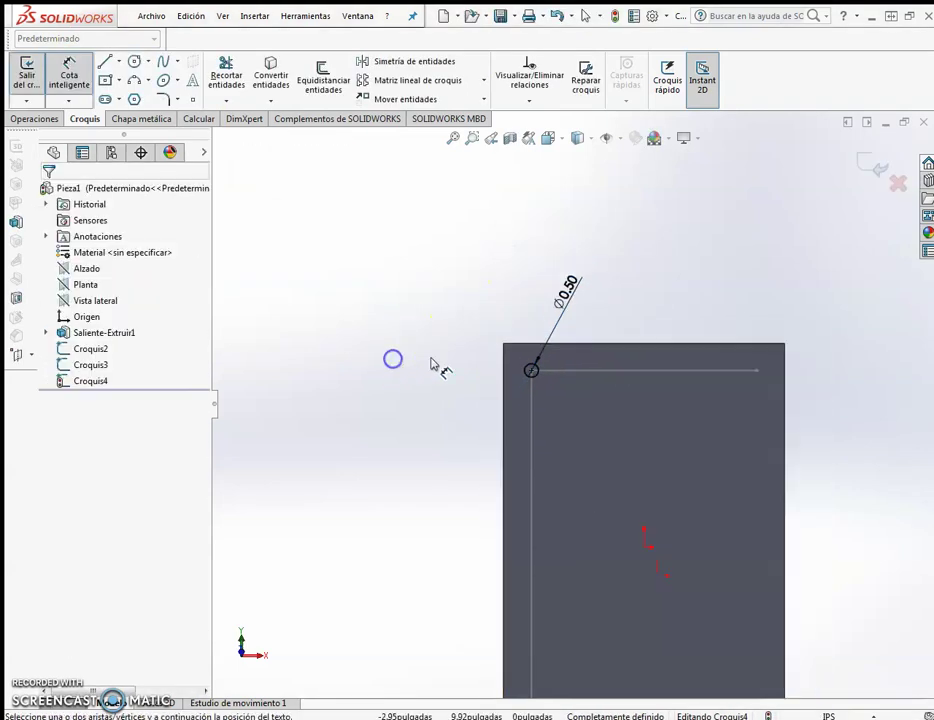
{"action": "left_click", "coordinate": [57, 122]}
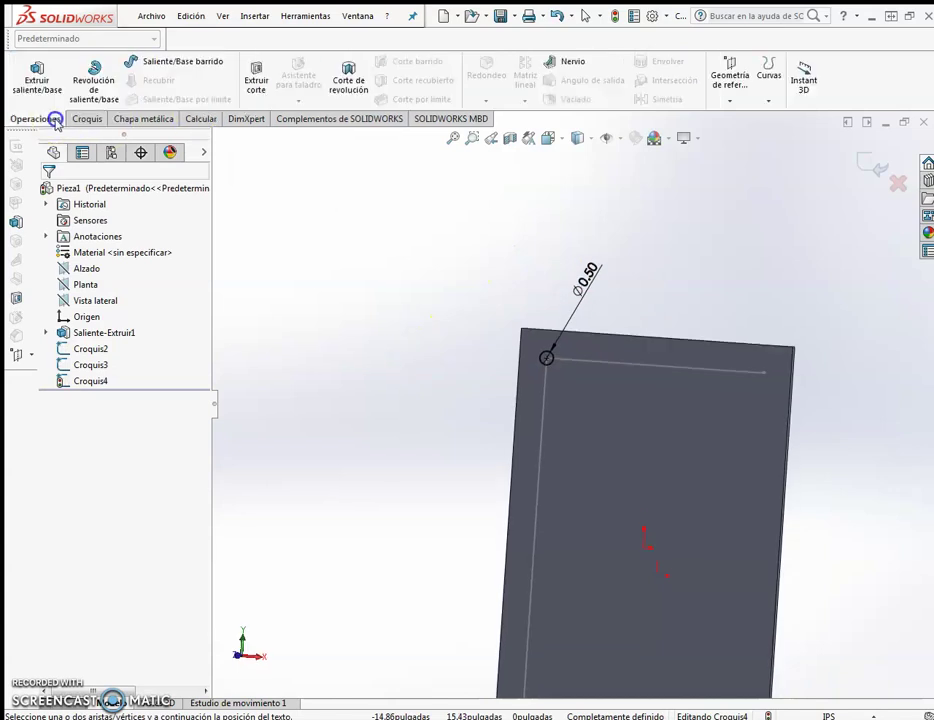
Cut the Ø0.50 circle through the plate with end condition Por todo.
{"action": "left_click", "coordinate": [255, 78]}
{"action": "left_click", "coordinate": [115, 282]}
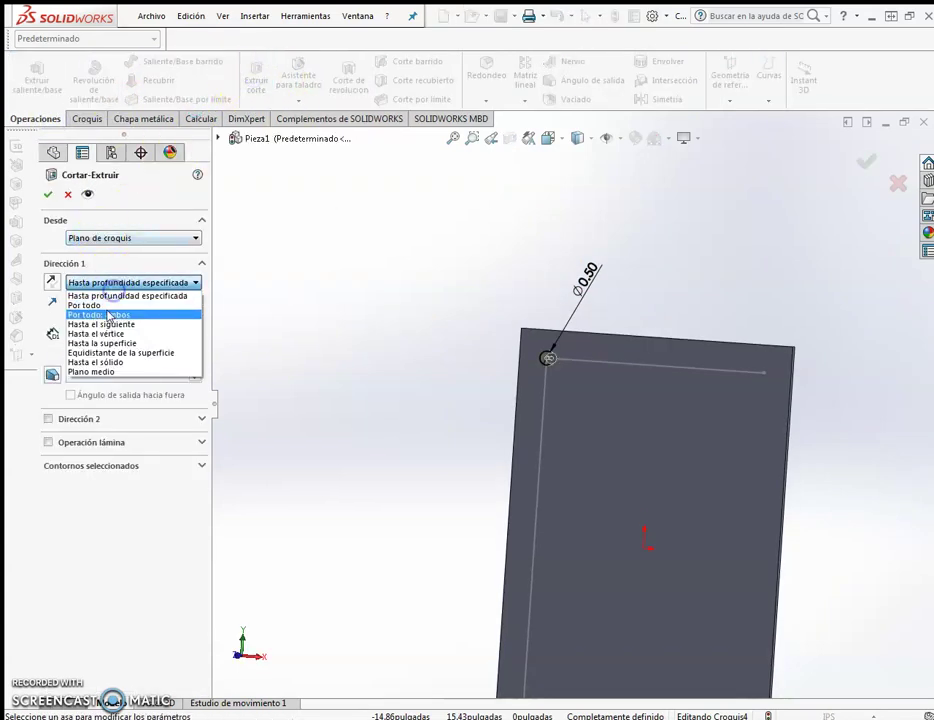
{"action": "left_click", "coordinate": [109, 316]}
{"action": "left_click", "coordinate": [48, 194]}
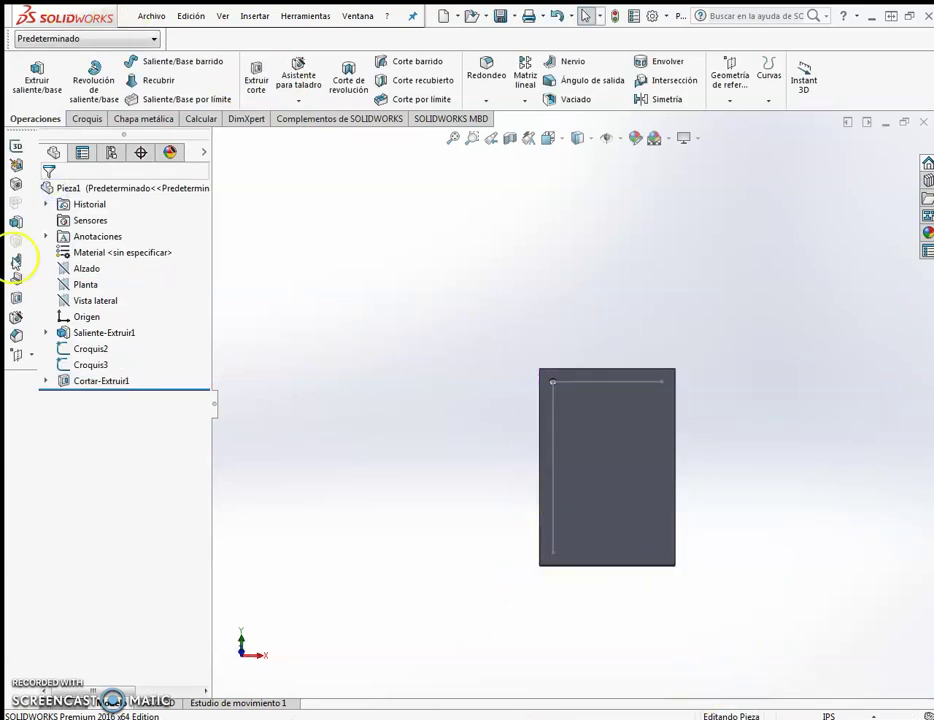
Repeat Cortar-Extruir1 as 3 equally spaced holes along the vertical line with Matriz conducida por curva.
{"action": "left_click", "coordinate": [527, 101]}
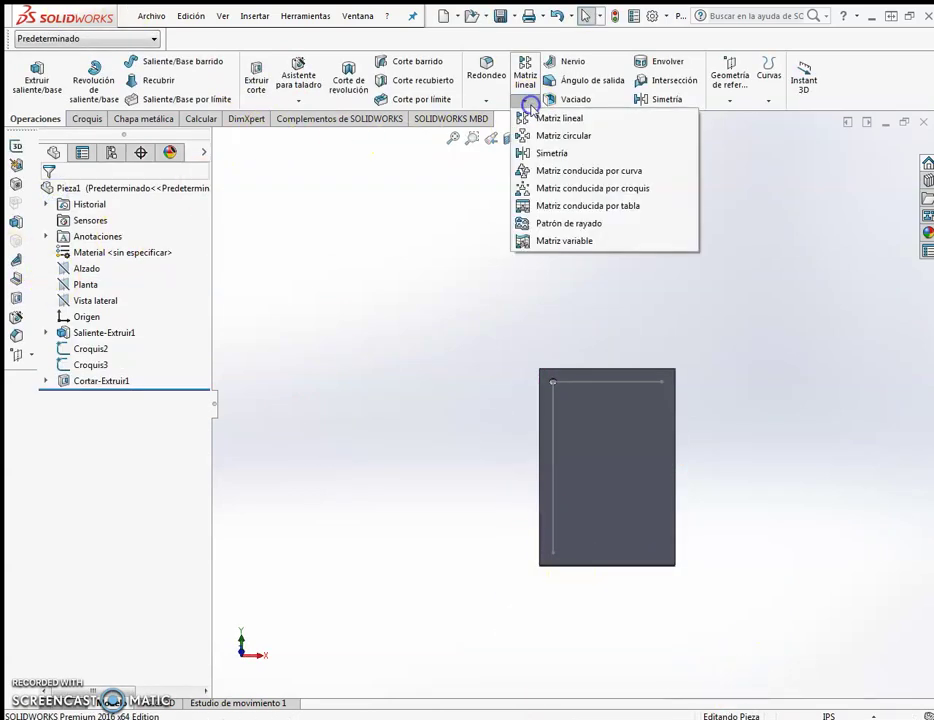
{"action": "left_click", "coordinate": [613, 171]}
{"action": "scroll", "coordinate": [604, 432], "scroll_direction": "down", "scroll_amount": 3}
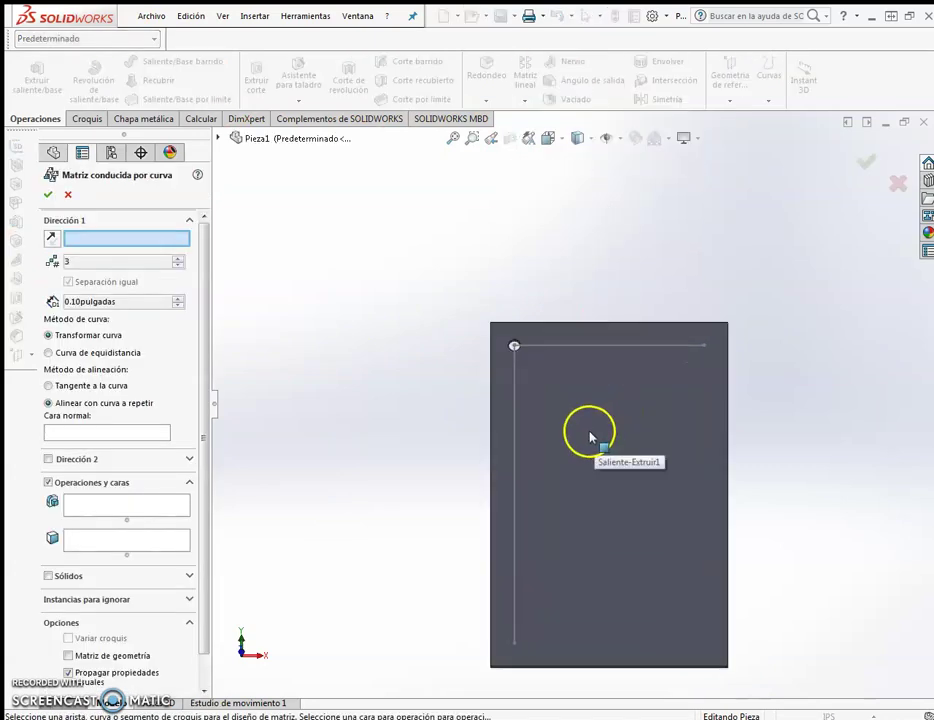
{"action": "left_click", "coordinate": [514, 390]}
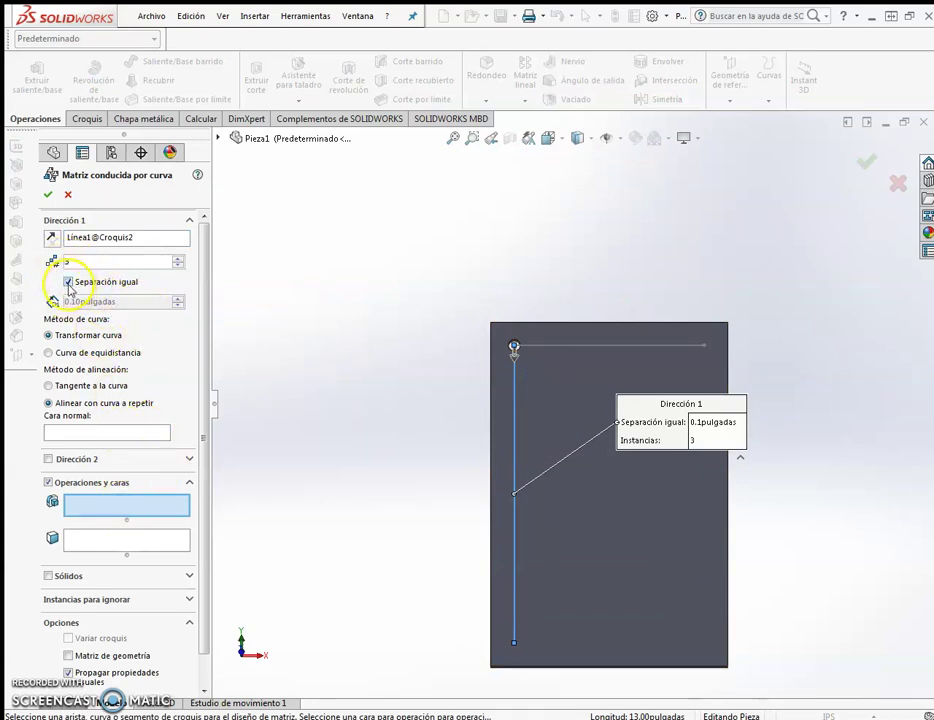
{"action": "scroll", "coordinate": [532, 359], "scroll_direction": "down", "scroll_amount": 2}
{"action": "scroll", "coordinate": [515, 359], "scroll_direction": "down", "scroll_amount": 2}
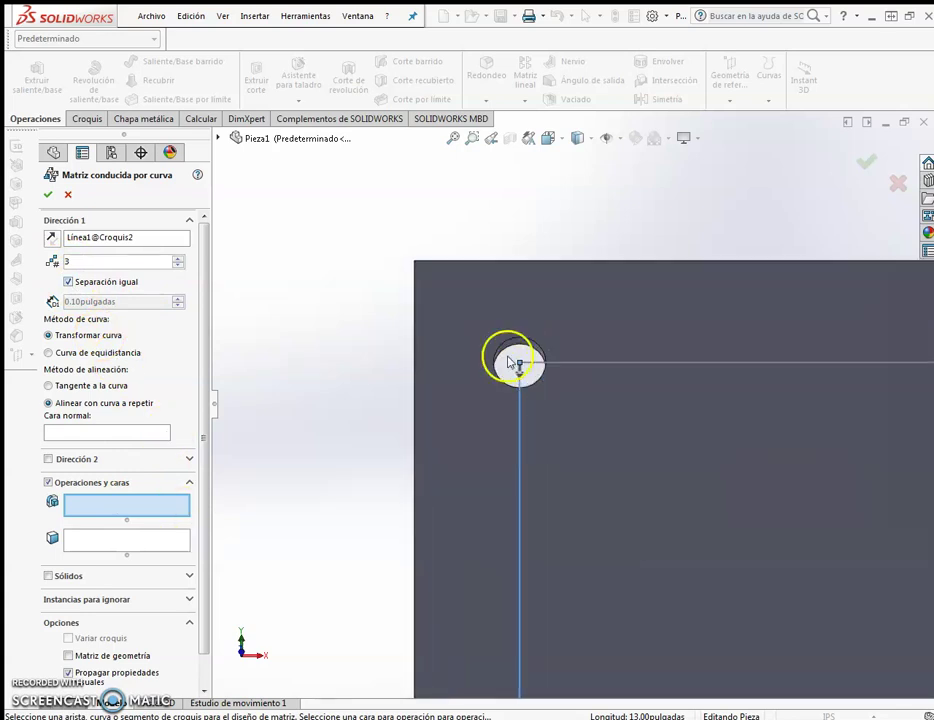
{"action": "scroll", "coordinate": [525, 345], "scroll_direction": "down", "scroll_amount": 2}
{"action": "left_click", "coordinate": [530, 346]}
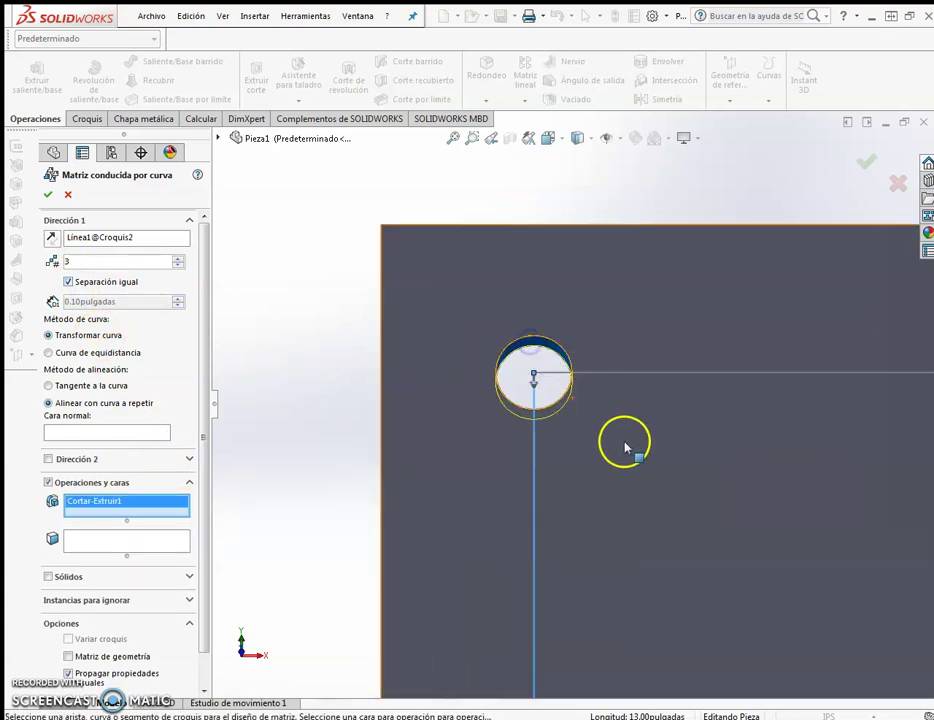
{"action": "scroll", "coordinate": [624, 442], "scroll_direction": "up", "scroll_amount": 3}
{"action": "scroll", "coordinate": [600, 440], "scroll_direction": "up", "scroll_amount": 2}
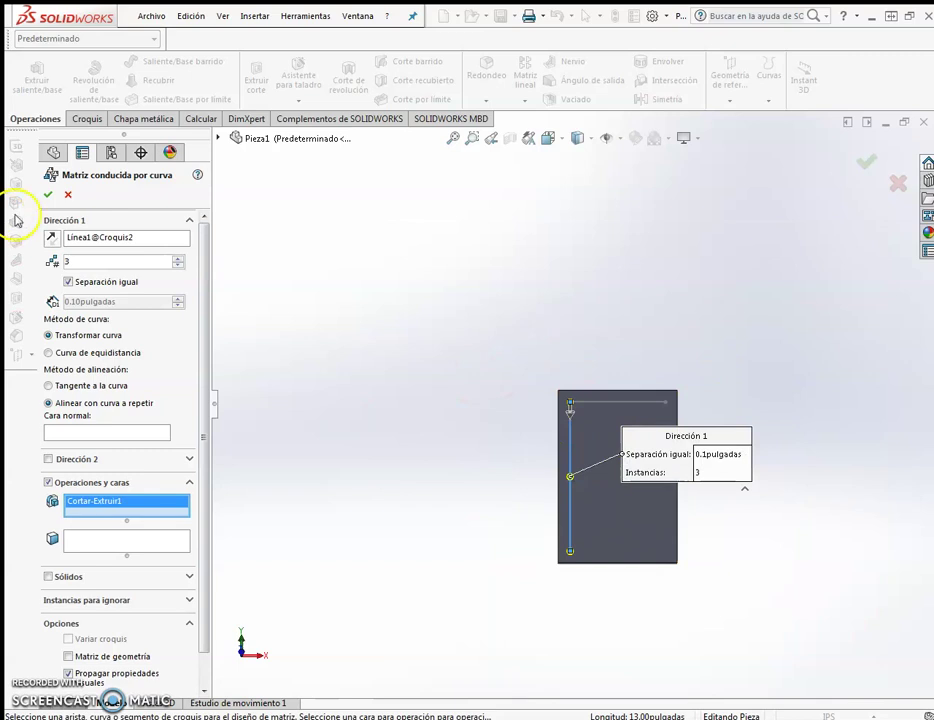
{"action": "left_click", "coordinate": [47, 196]}
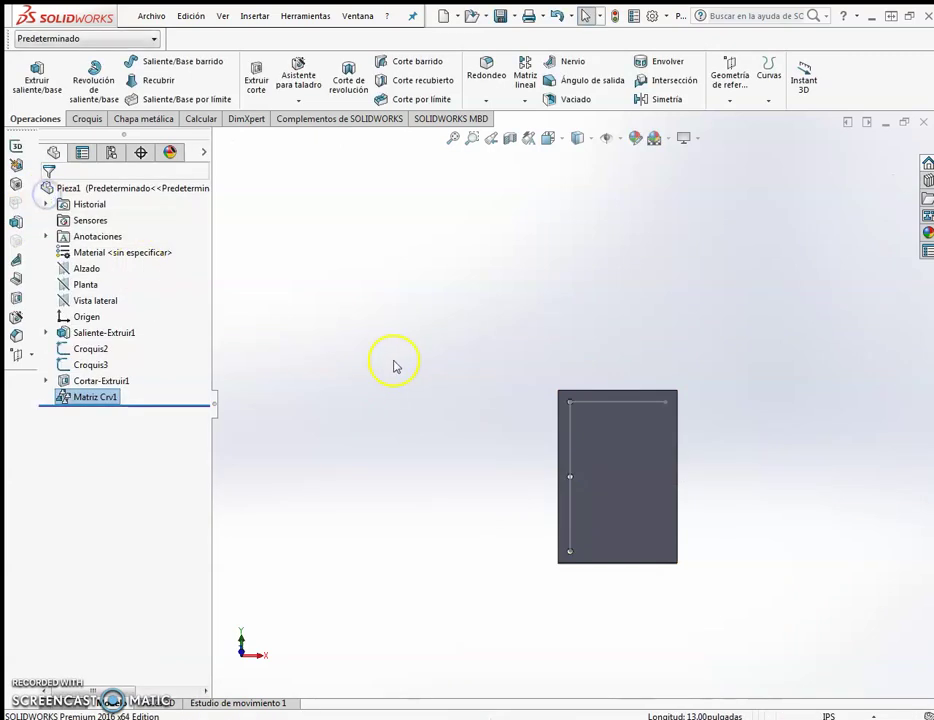
{"action": "left_click", "coordinate": [428, 376]}
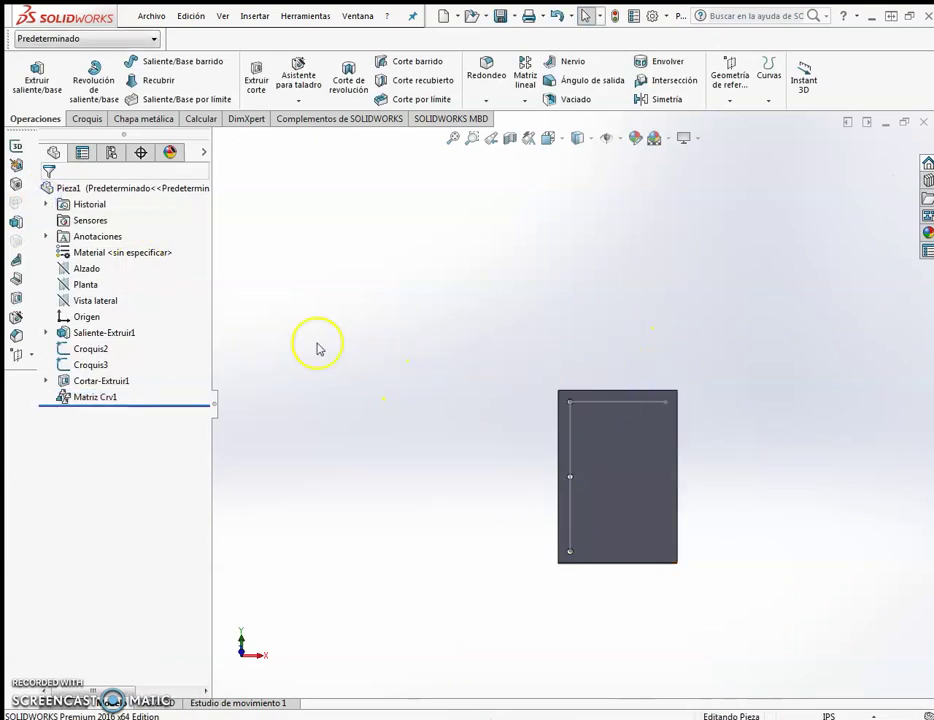
{"action": "left_click", "coordinate": [105, 382]}
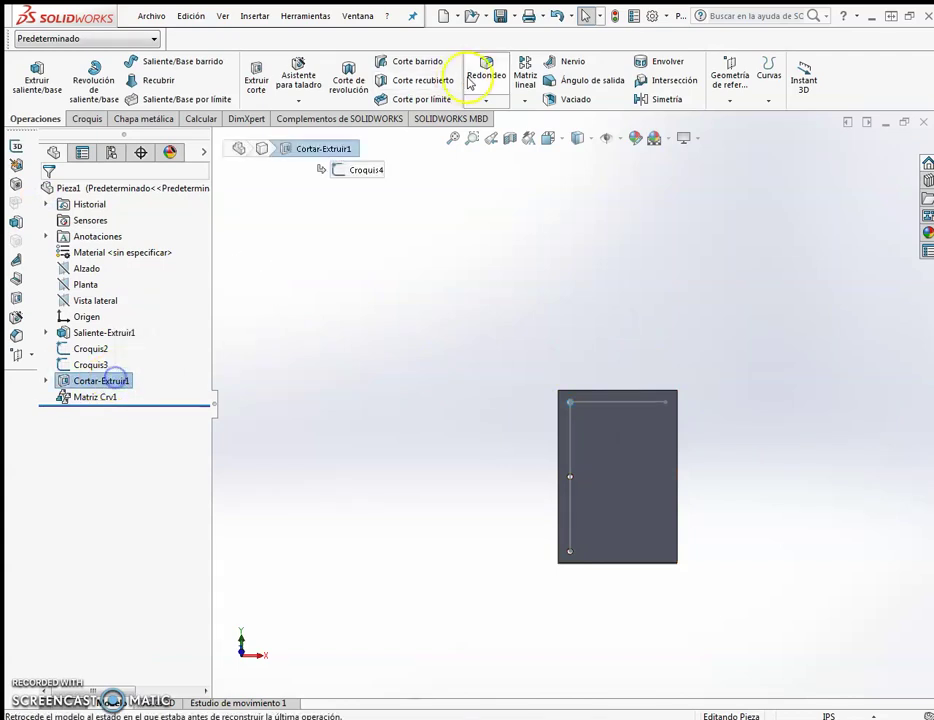
Repeat Cortar-Extruir1 as three holes along the top guide line (Matriz Crv2), then tilt the view.
{"action": "left_click", "coordinate": [525, 103]}
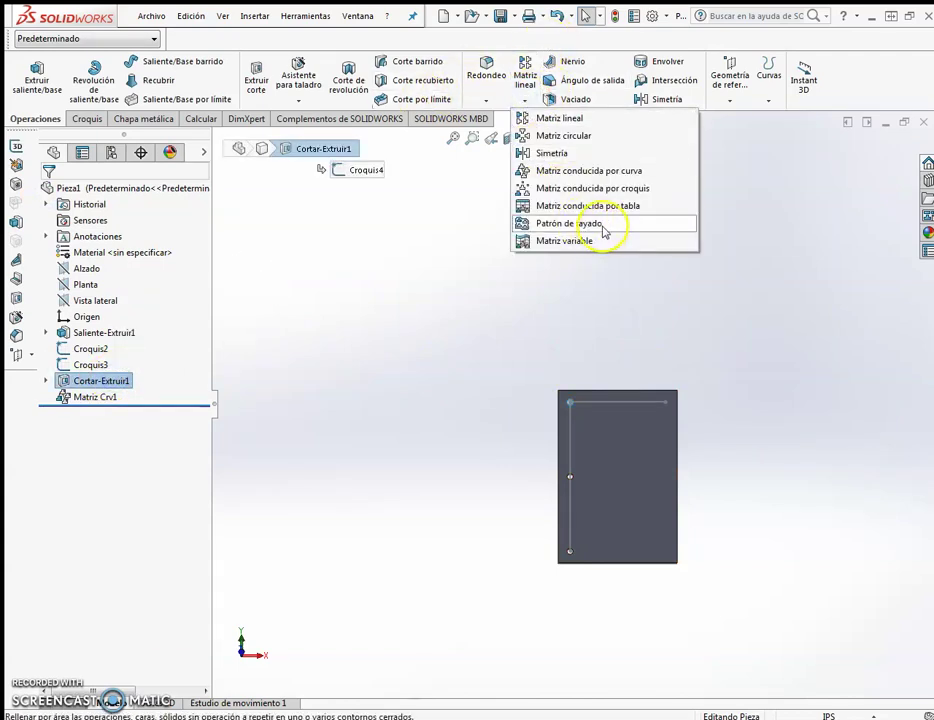
{"action": "left_click", "coordinate": [627, 172]}
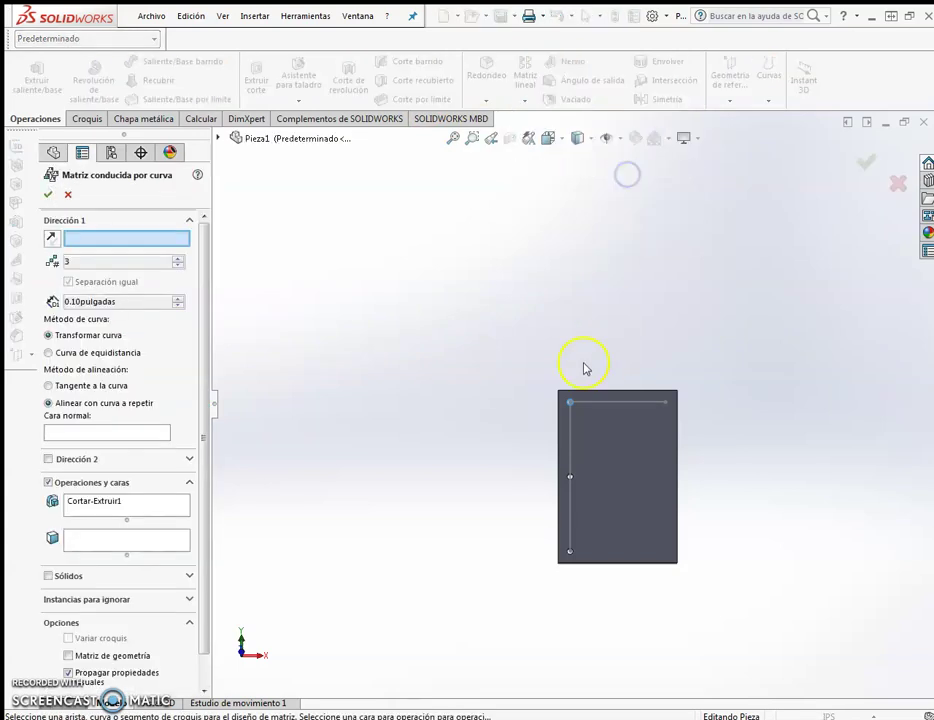
{"action": "scroll", "coordinate": [624, 462], "scroll_direction": "down", "scroll_amount": 2}
{"action": "scroll", "coordinate": [562, 335], "scroll_direction": "down", "scroll_amount": 2}
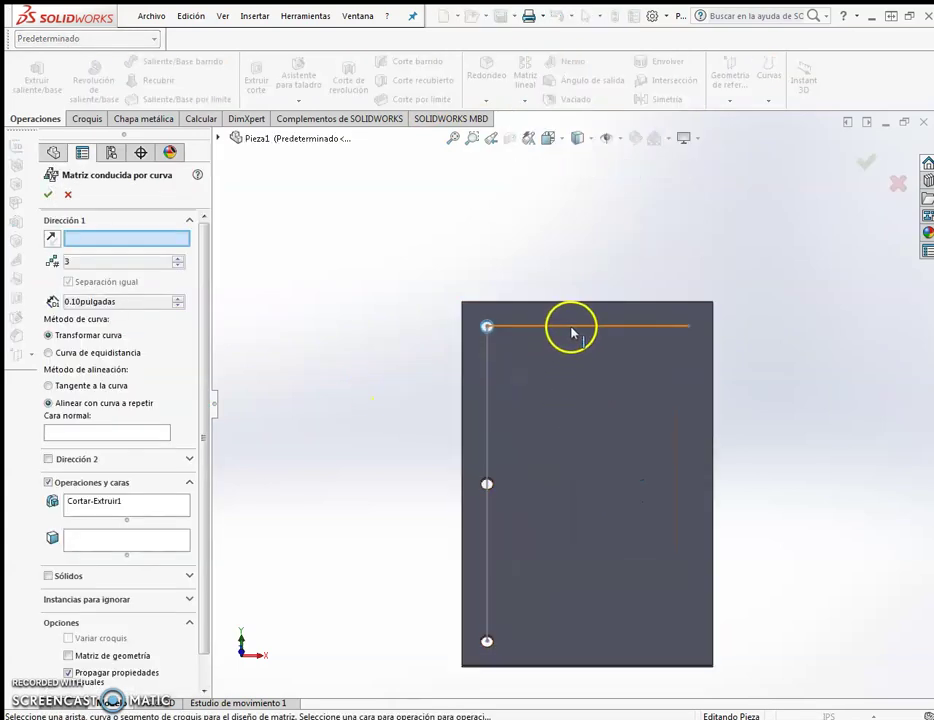
{"action": "left_click", "coordinate": [573, 329]}
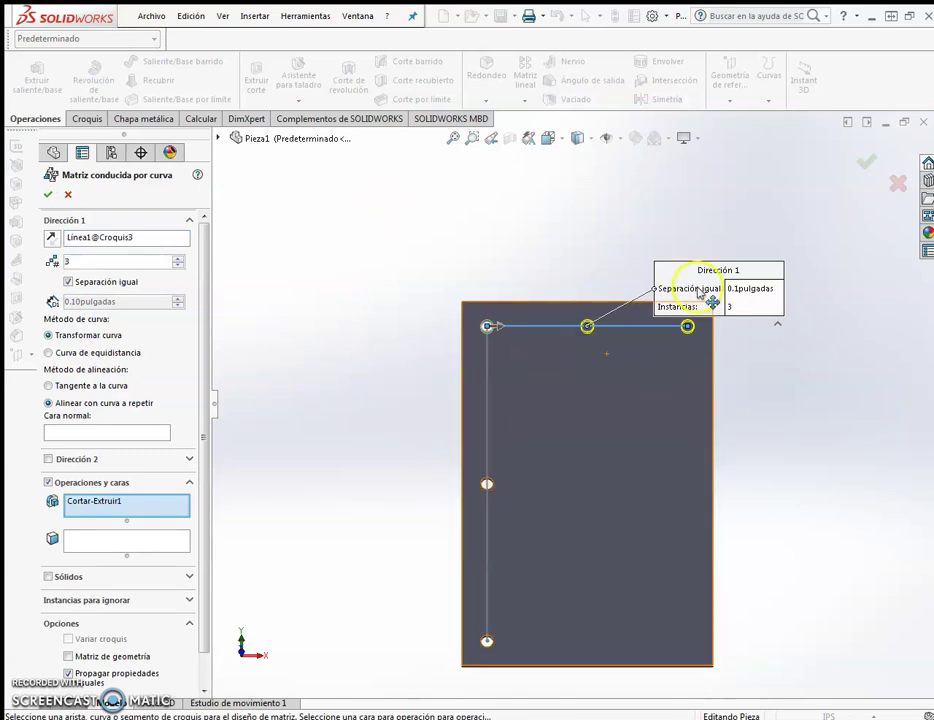
{"action": "left_click", "coordinate": [46, 194]}
{"action": "scroll", "coordinate": [574, 400], "scroll_direction": "up", "scroll_amount": 2}
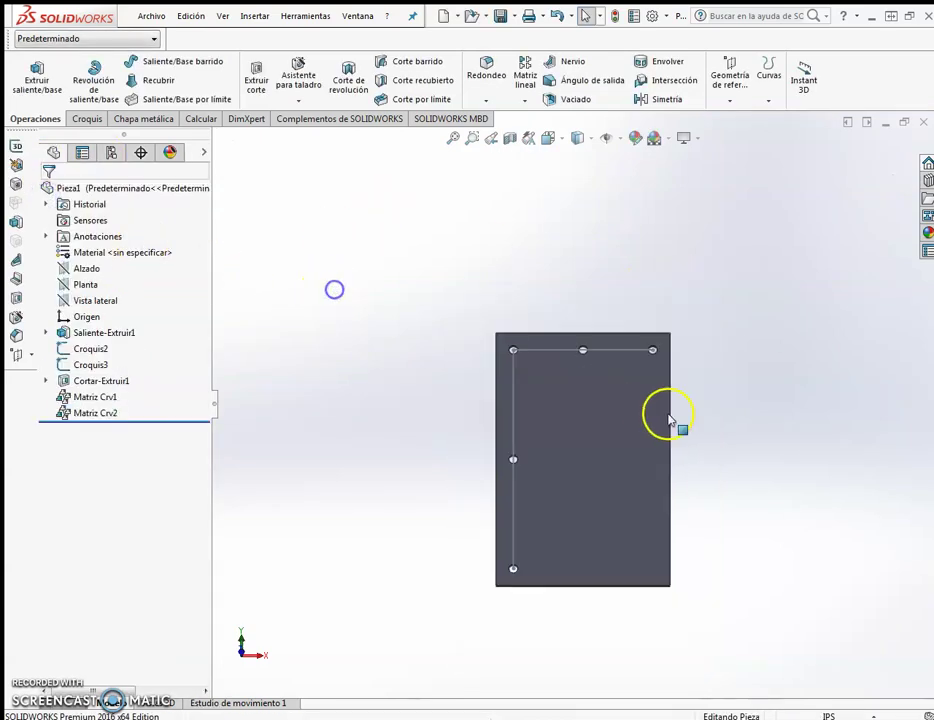
{"action": "middle_click_drag", "start_coordinate": [730, 509], "coordinate": [731, 516]}
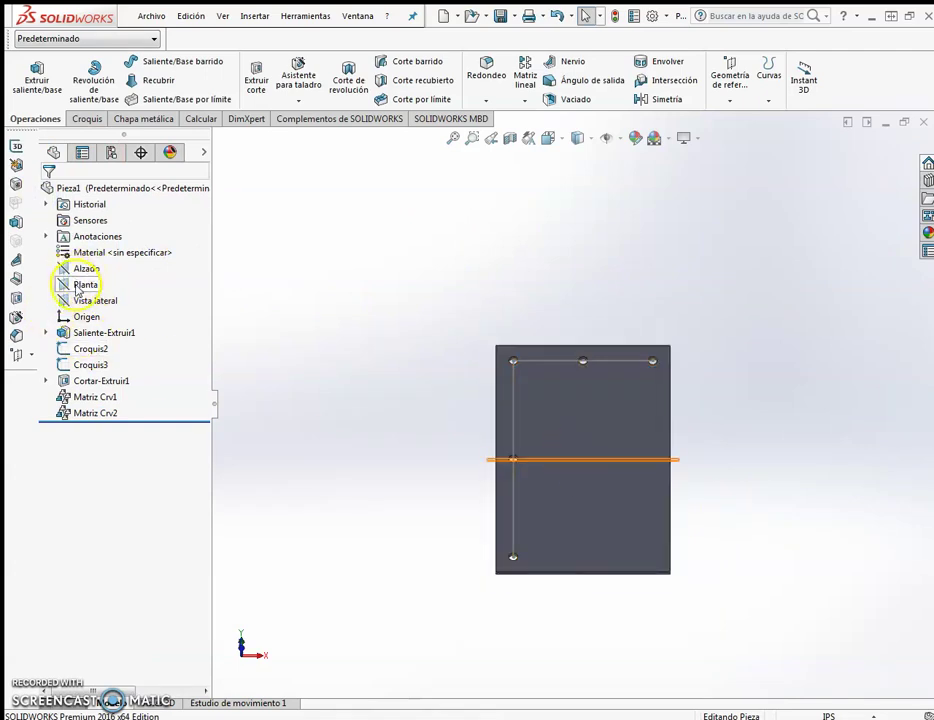
Mirror the top-row hole pattern and the corner hole cut across the Planta plane.
{"action": "left_click", "coordinate": [82, 285]}
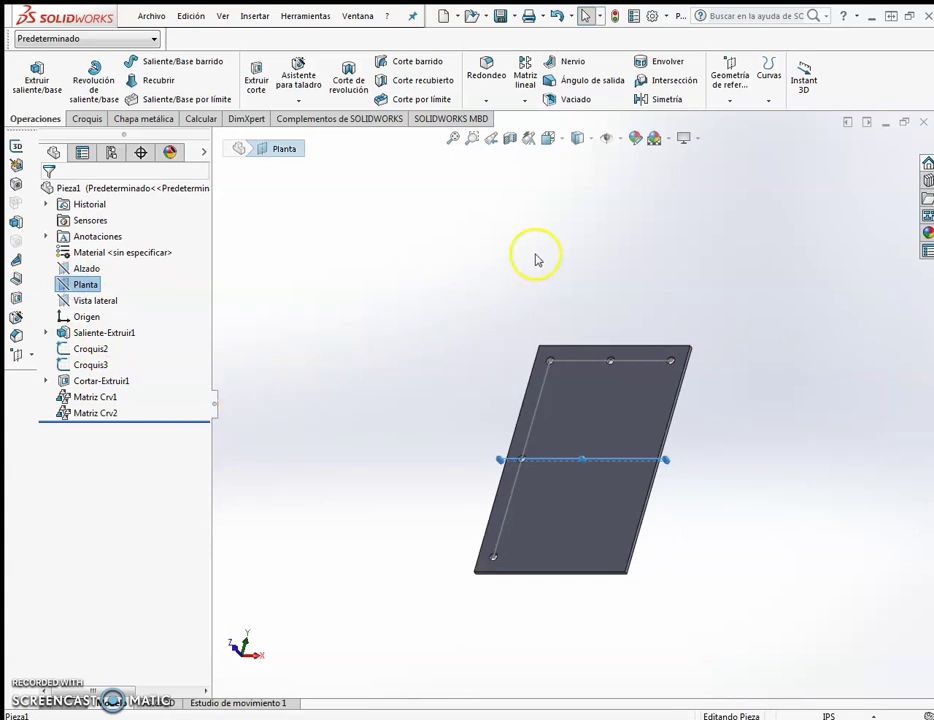
{"action": "left_click", "coordinate": [525, 103]}
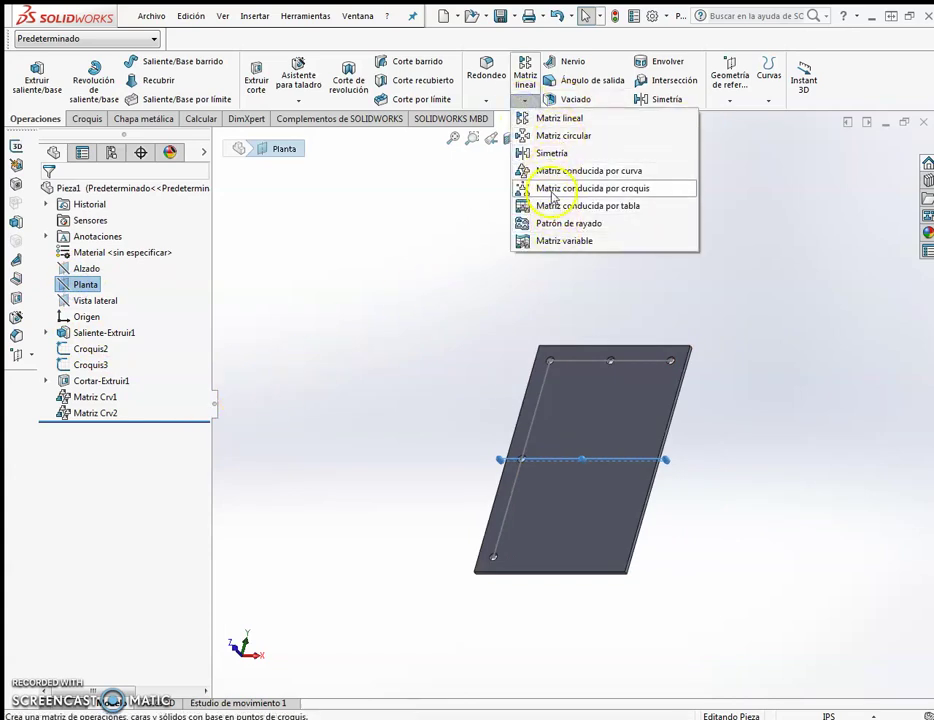
{"action": "left_click", "coordinate": [551, 153]}
{"action": "scroll", "coordinate": [617, 378], "scroll_direction": "down", "scroll_amount": 5}
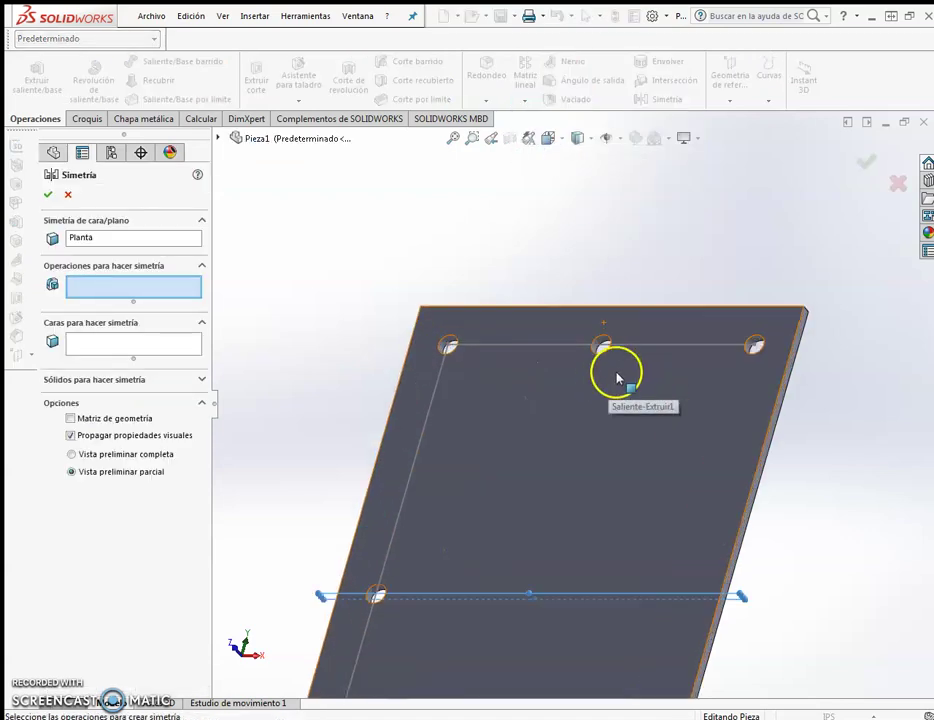
{"action": "scroll", "coordinate": [617, 378], "scroll_direction": "down", "scroll_amount": 5}
{"action": "left_click", "coordinate": [566, 349]}
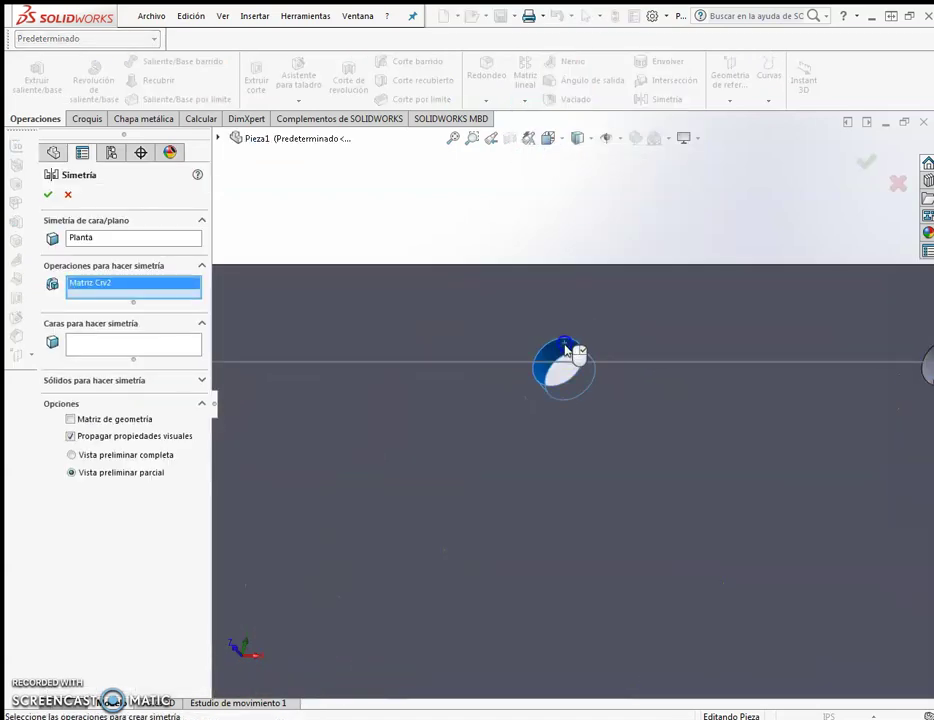
{"action": "scroll", "coordinate": [565, 365], "scroll_direction": "up", "scroll_amount": 5}
{"action": "scroll", "coordinate": [540, 395], "scroll_direction": "up", "scroll_amount": 2}
{"action": "scroll", "coordinate": [500, 405], "scroll_direction": "down", "scroll_amount": 2}
{"action": "scroll", "coordinate": [497, 402], "scroll_direction": "down", "scroll_amount": 2}
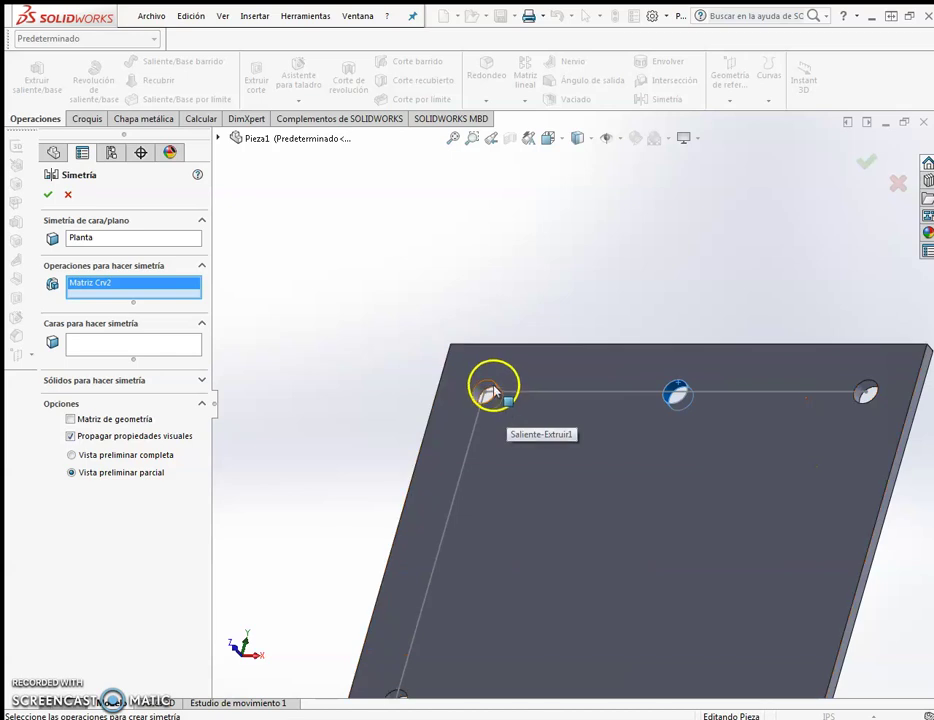
{"action": "left_click", "coordinate": [486, 388]}
{"action": "scroll", "coordinate": [630, 360], "scroll_direction": "up", "scroll_amount": 4}
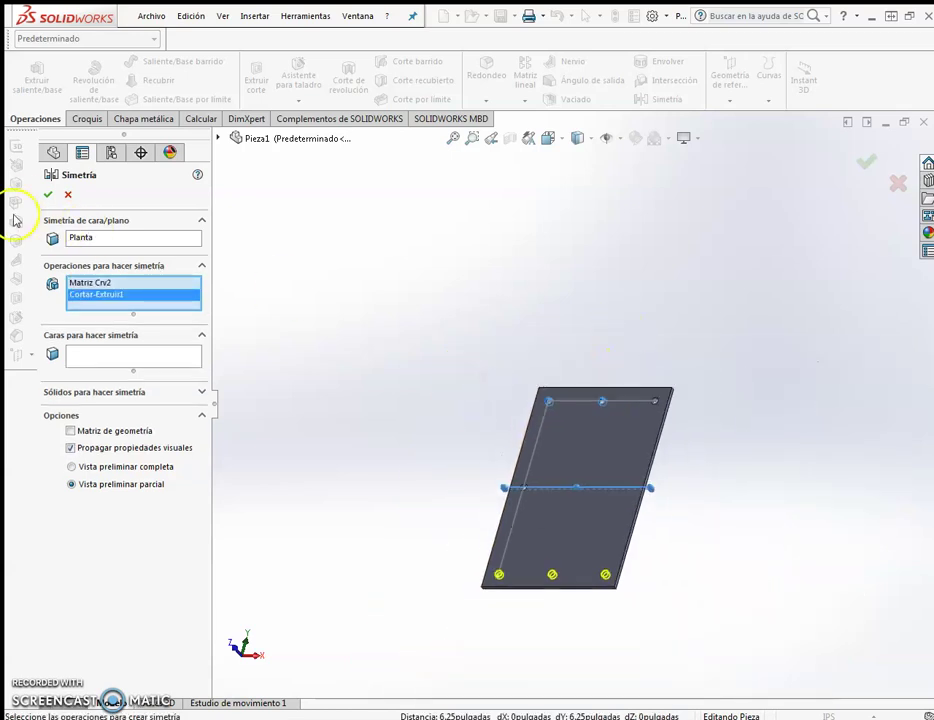
{"action": "left_click", "coordinate": [47, 195]}
{"action": "left_click", "coordinate": [476, 299]}
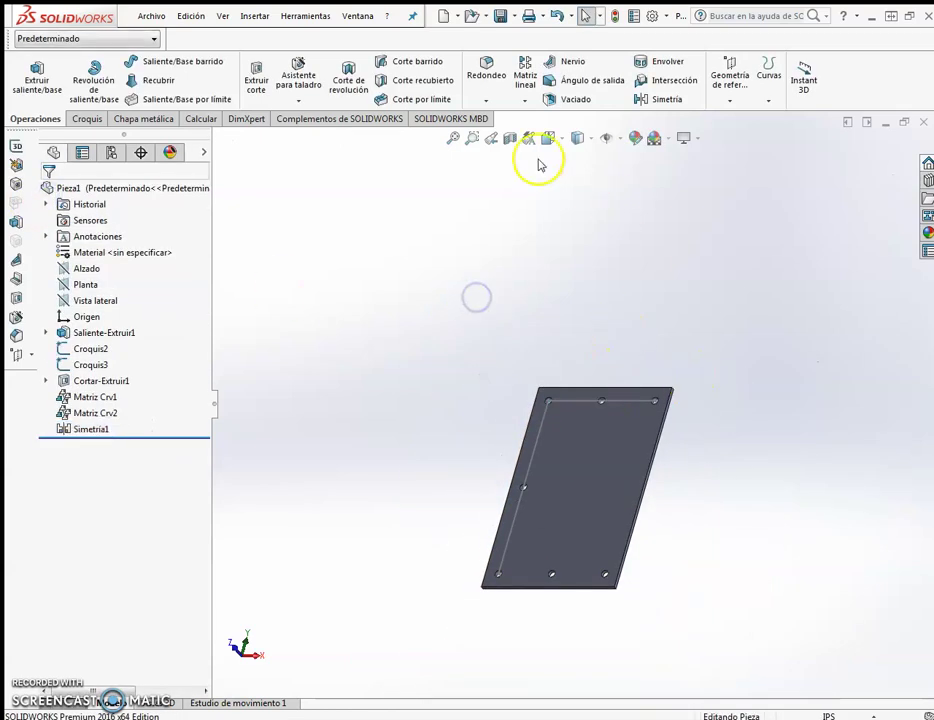
Mirror Matriz Crv1 and Cortar-Extruir1 across the Vista lateral plane, then view the plate straight on.
{"action": "left_click", "coordinate": [95, 300]}
{"action": "left_click", "coordinate": [525, 101]}
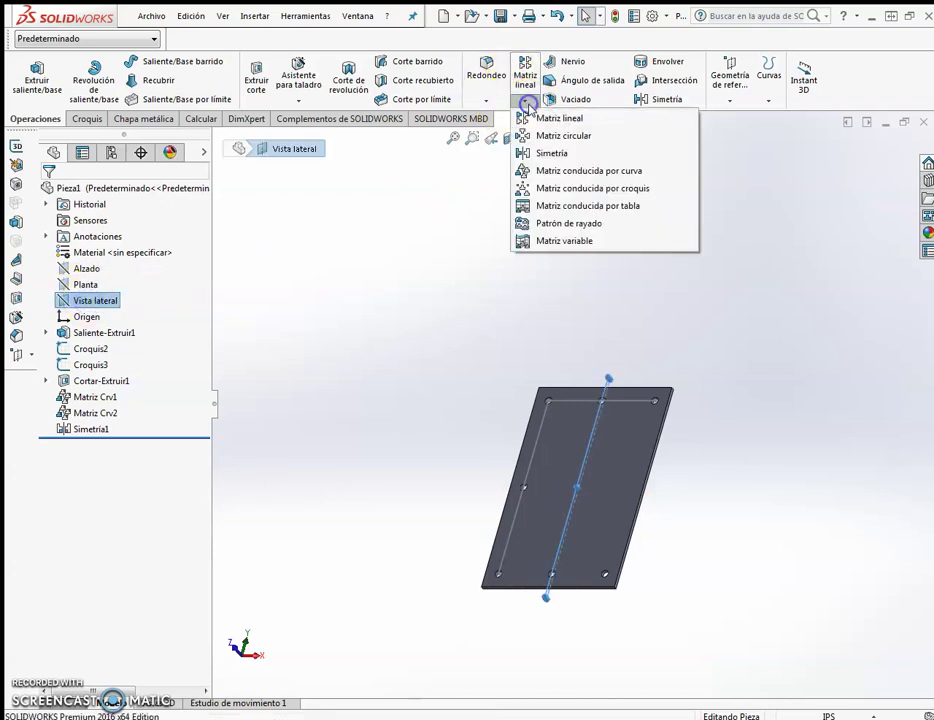
{"action": "left_click", "coordinate": [554, 154]}
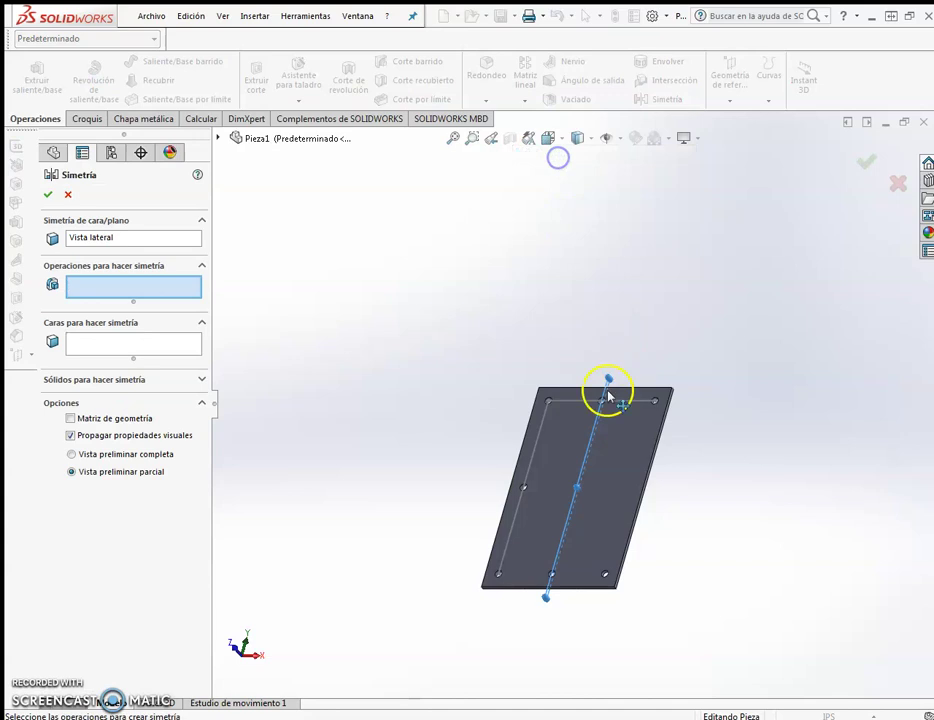
{"action": "scroll", "coordinate": [556, 390], "scroll_direction": "down", "scroll_amount": 2}
{"action": "scroll", "coordinate": [517, 507], "scroll_direction": "down", "scroll_amount": 2}
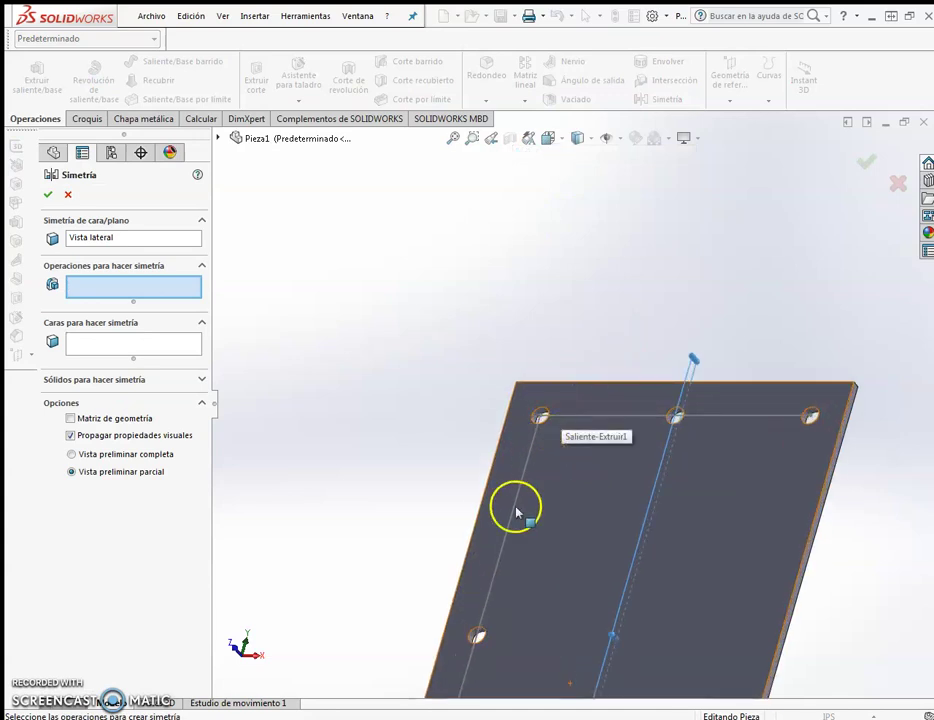
{"action": "scroll", "coordinate": [475, 663], "scroll_direction": "down", "scroll_amount": 2}
{"action": "left_click", "coordinate": [455, 677]}
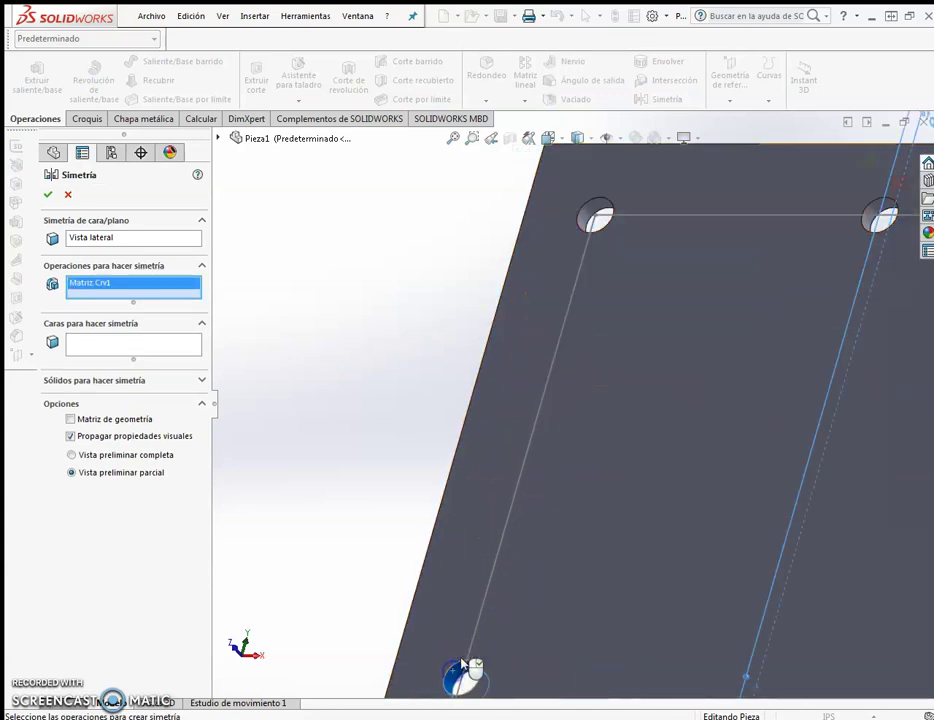
{"action": "scroll", "coordinate": [600, 300], "scroll_direction": "up", "scroll_amount": 5}
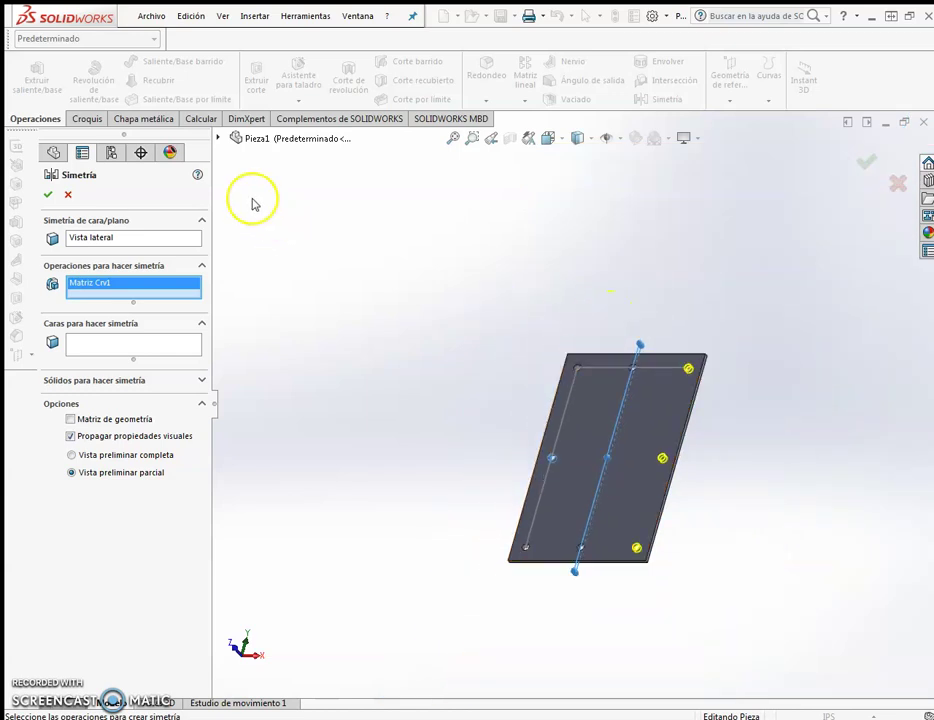
{"action": "left_click", "coordinate": [218, 137]}
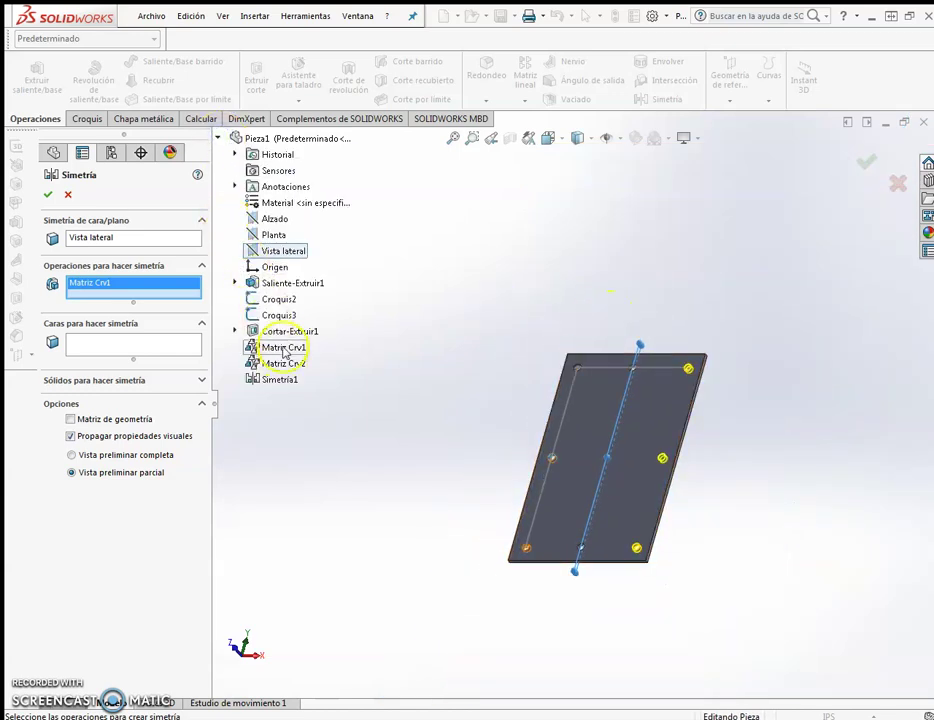
{"action": "left_click", "coordinate": [283, 331]}
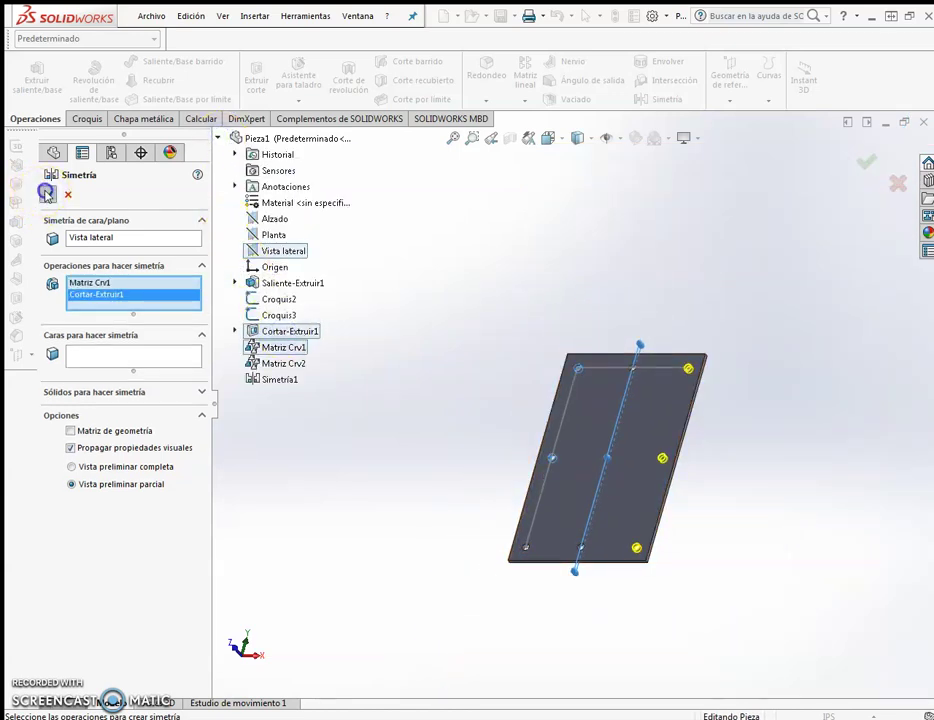
{"action": "left_click", "coordinate": [46, 193]}
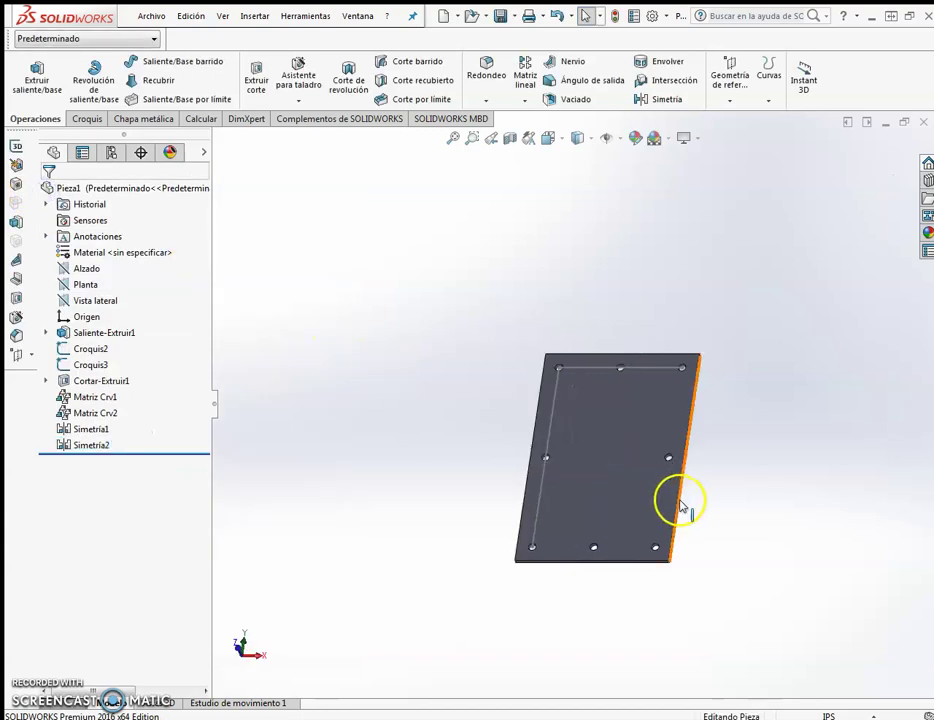
{"action": "key", "text": "ctrl+1"}
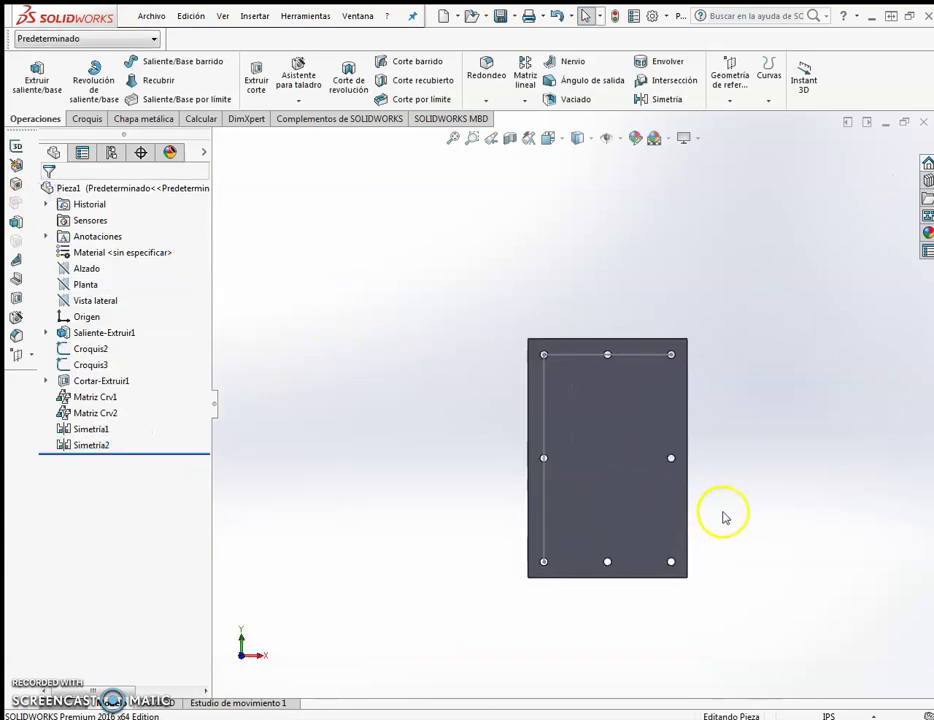
Define global variable N = 3 in the Ecuaciones editor, dismissing the syntax error prompt.
{"action": "left_click", "coordinate": [293, 17]}
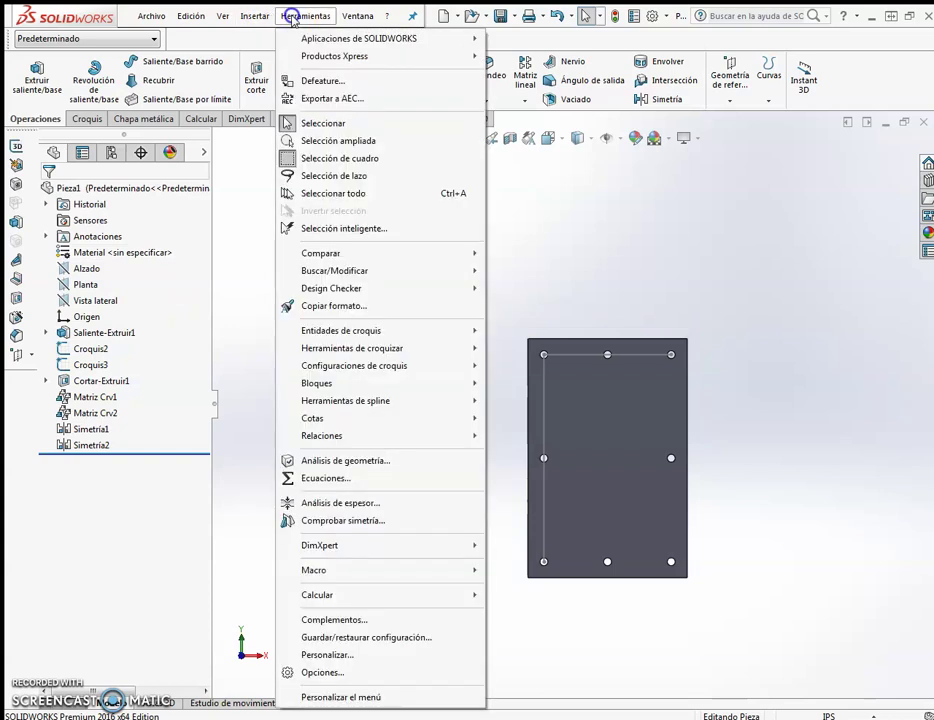
{"action": "left_click", "coordinate": [328, 477]}
{"action": "type", "text": "N"}
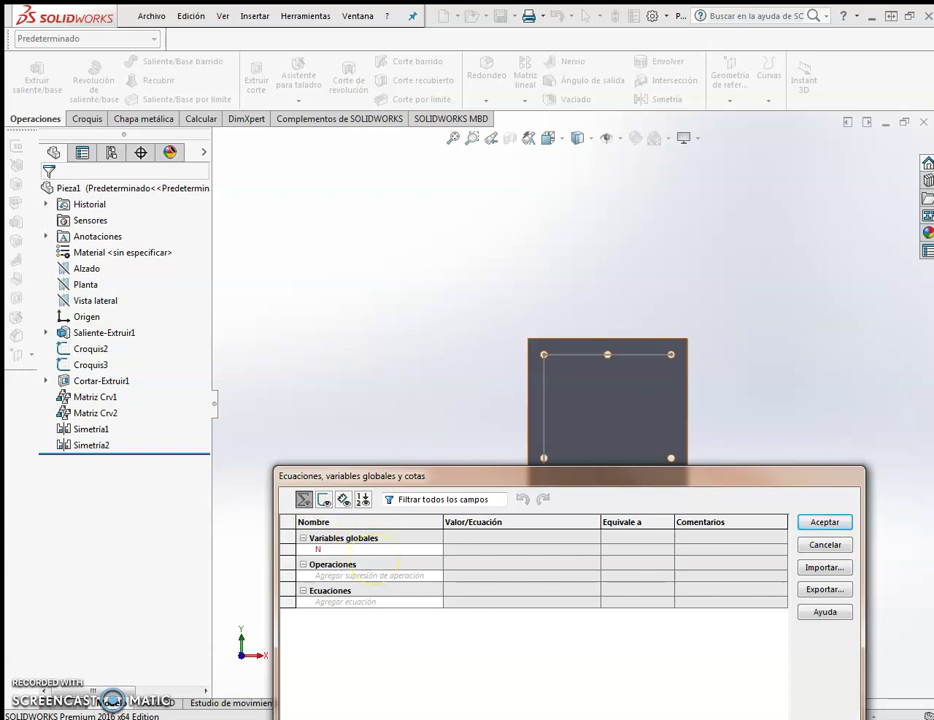
{"action": "left_click", "coordinate": [459, 549]}
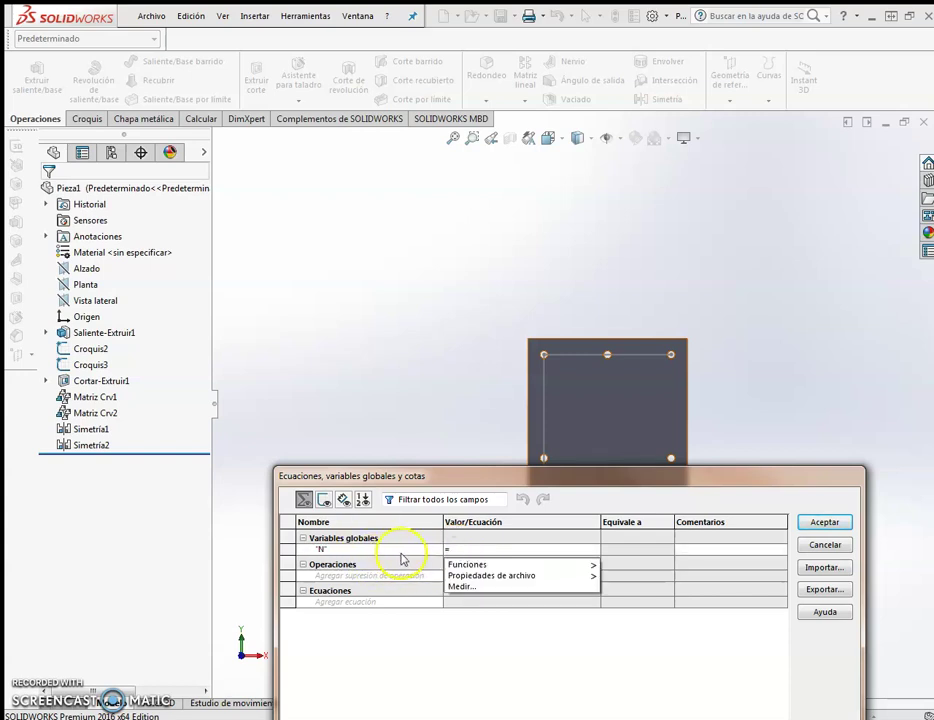
{"action": "left_click", "coordinate": [348, 555]}
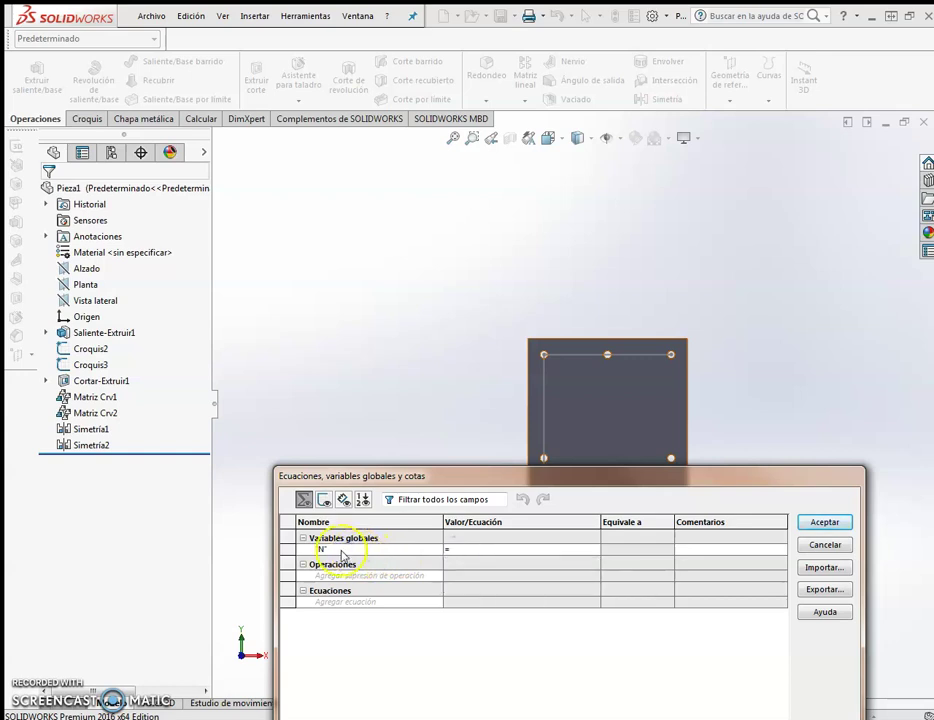
{"action": "left_click", "coordinate": [471, 548]}
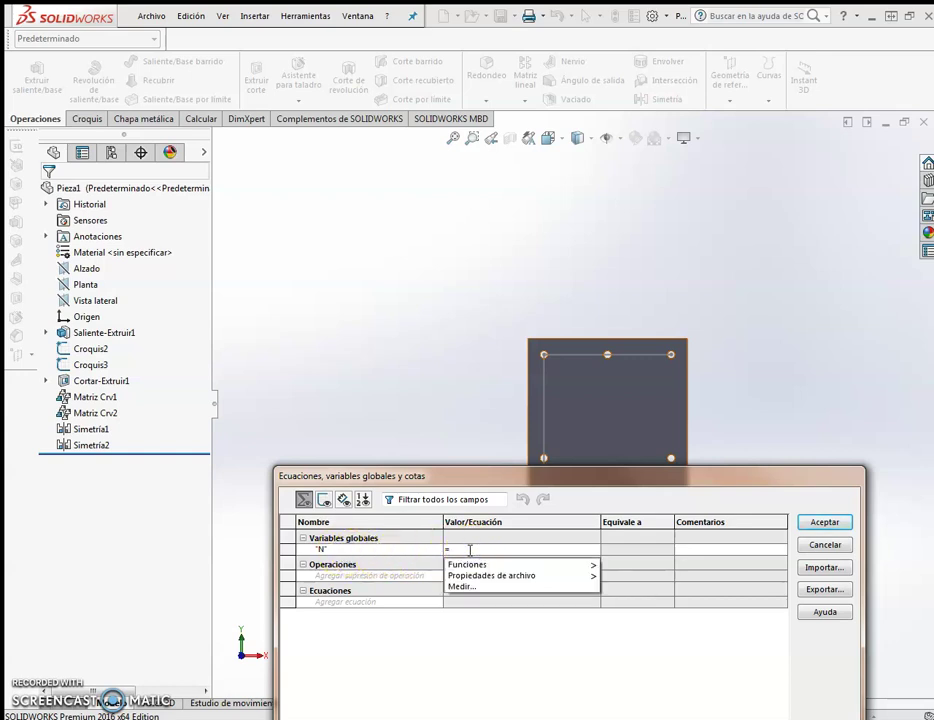
{"action": "type", "text": "3"}
{"action": "left_click", "coordinate": [820, 522]}
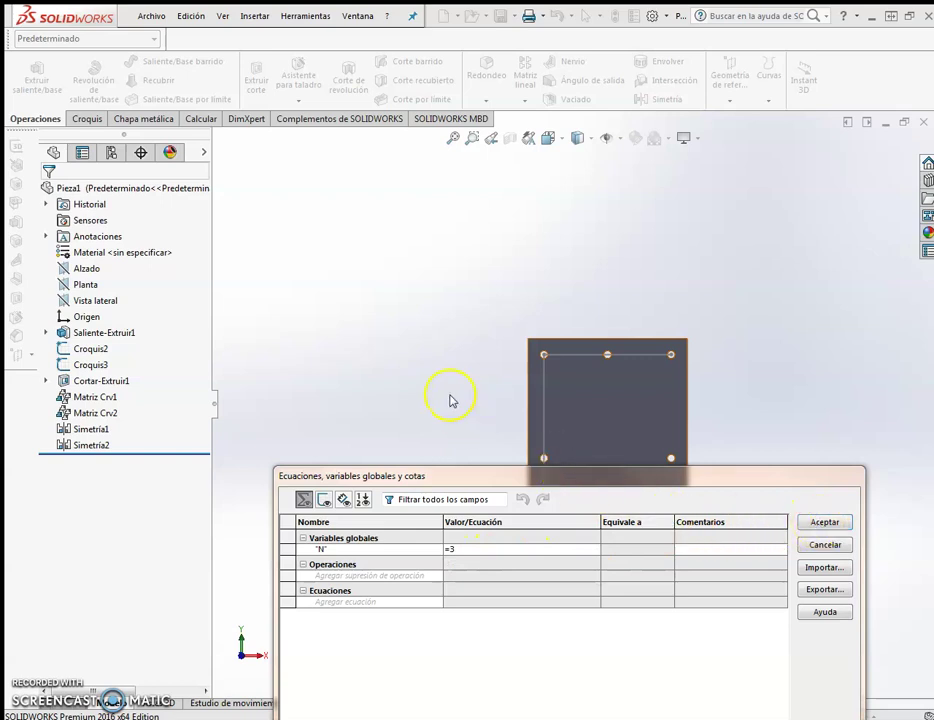
{"action": "left_click", "coordinate": [727, 377]}
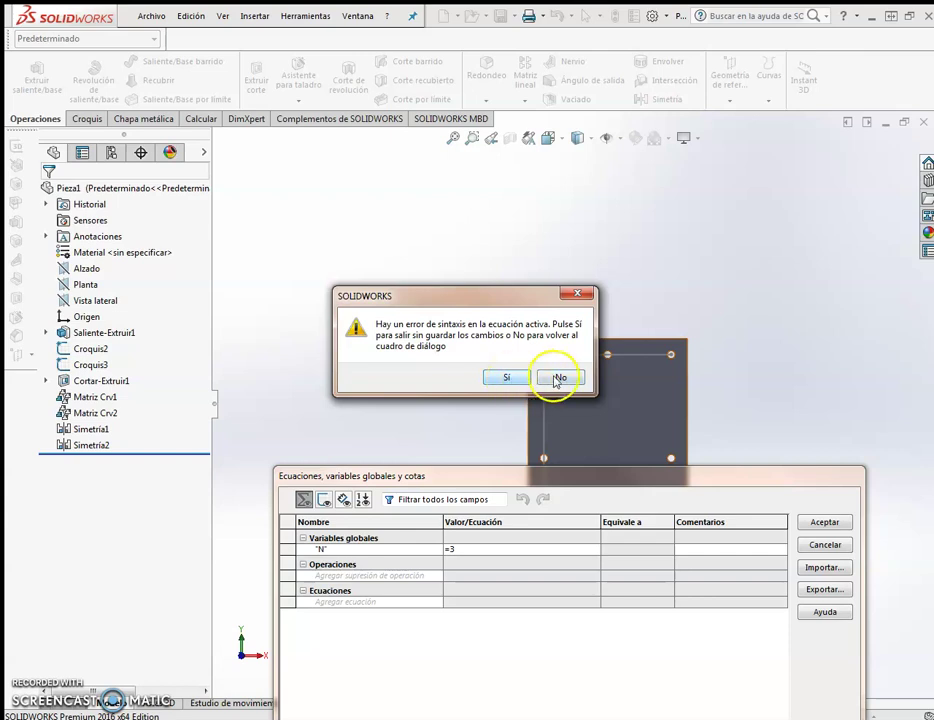
{"action": "left_click", "coordinate": [506, 380]}
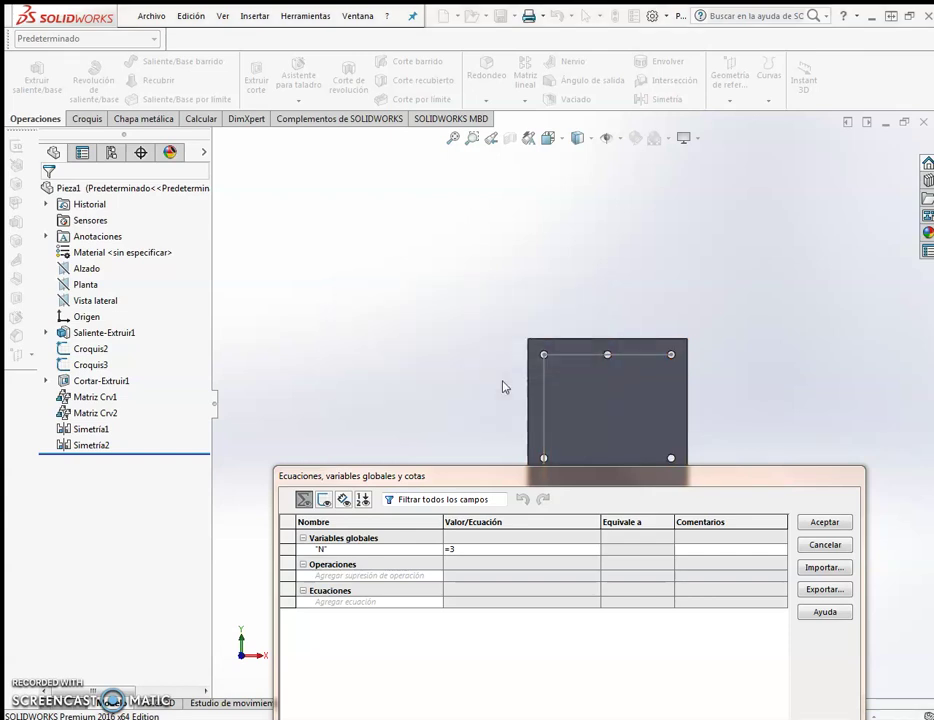
{"action": "left_click", "coordinate": [822, 528]}
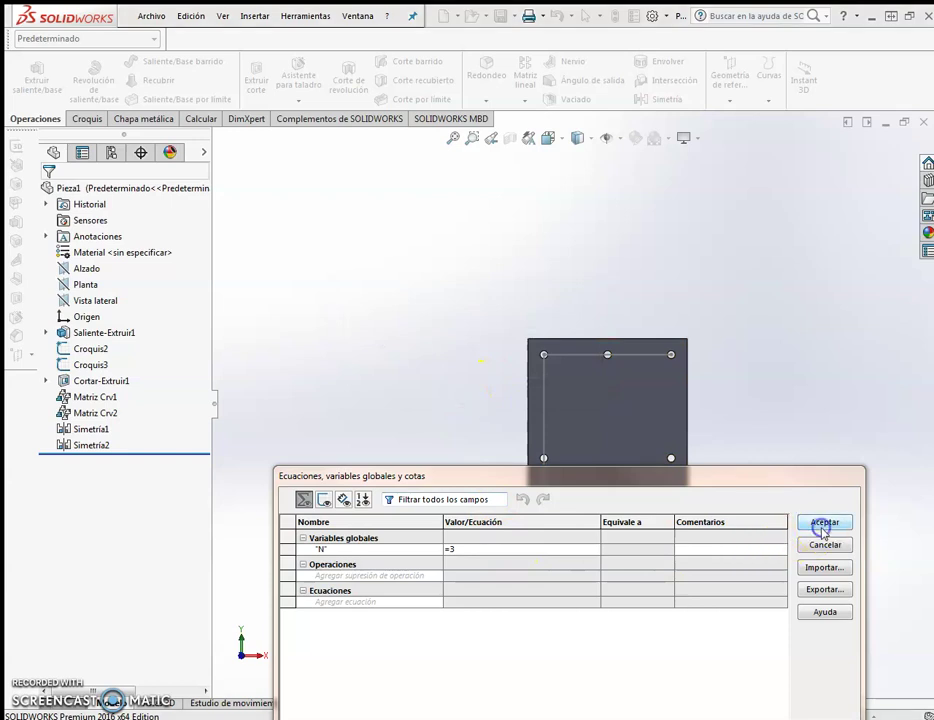
{"action": "left_click", "coordinate": [491, 346]}
{"action": "left_click", "coordinate": [503, 380]}
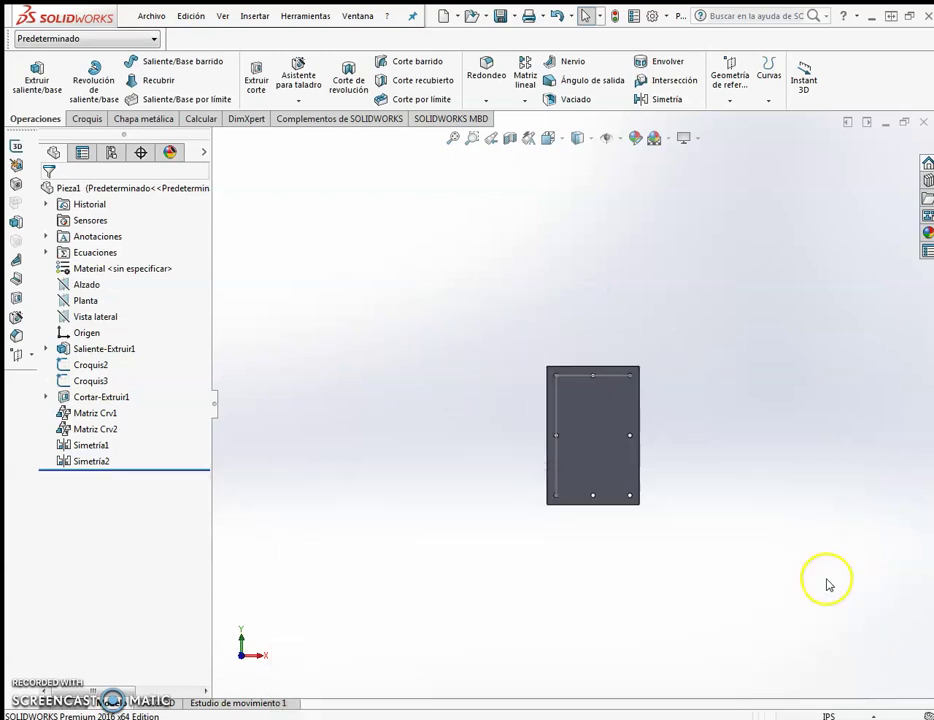
Tilt the plate and reopen the equations manager from the Ecuaciones entry.
{"action": "middle_click_drag", "start_coordinate": [728, 523], "coordinate": [143, 297]}
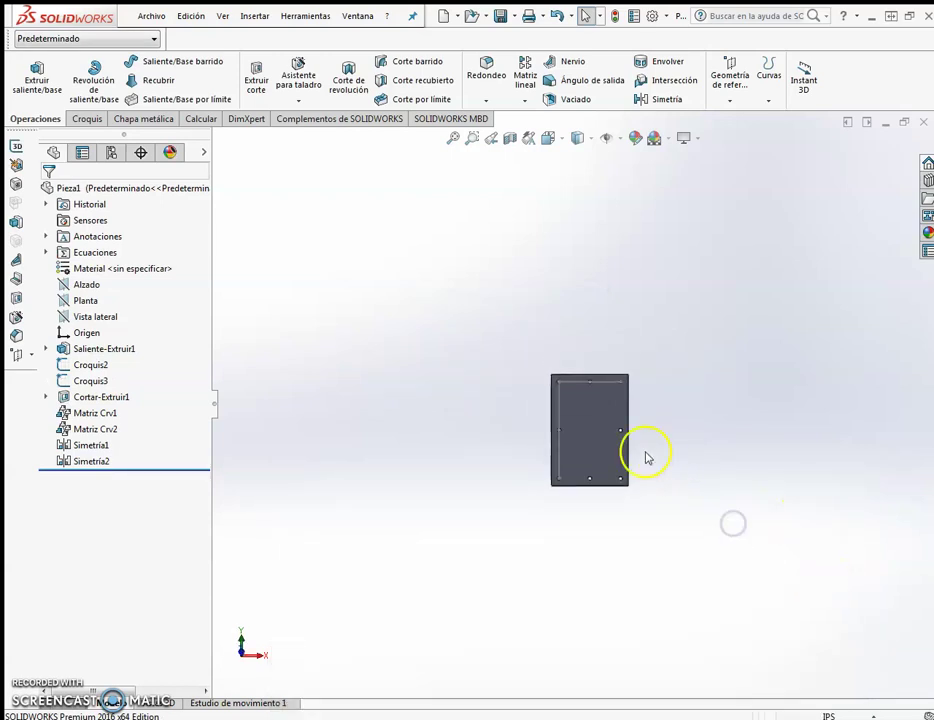
{"action": "right_click", "coordinate": [110, 252]}
{"action": "left_click", "coordinate": [154, 262]}
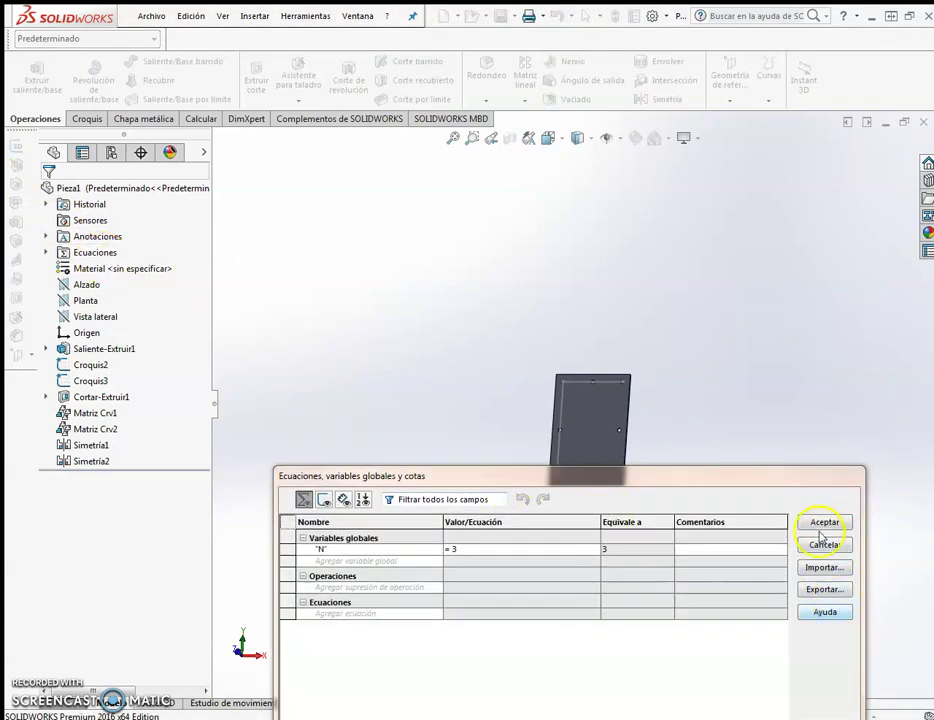
Close the equations manager and select Matriz Crv1 to display its dimensions.
{"action": "left_click", "coordinate": [824, 522]}
{"action": "middle_click_drag", "start_coordinate": [709, 392], "coordinate": [480, 410]}
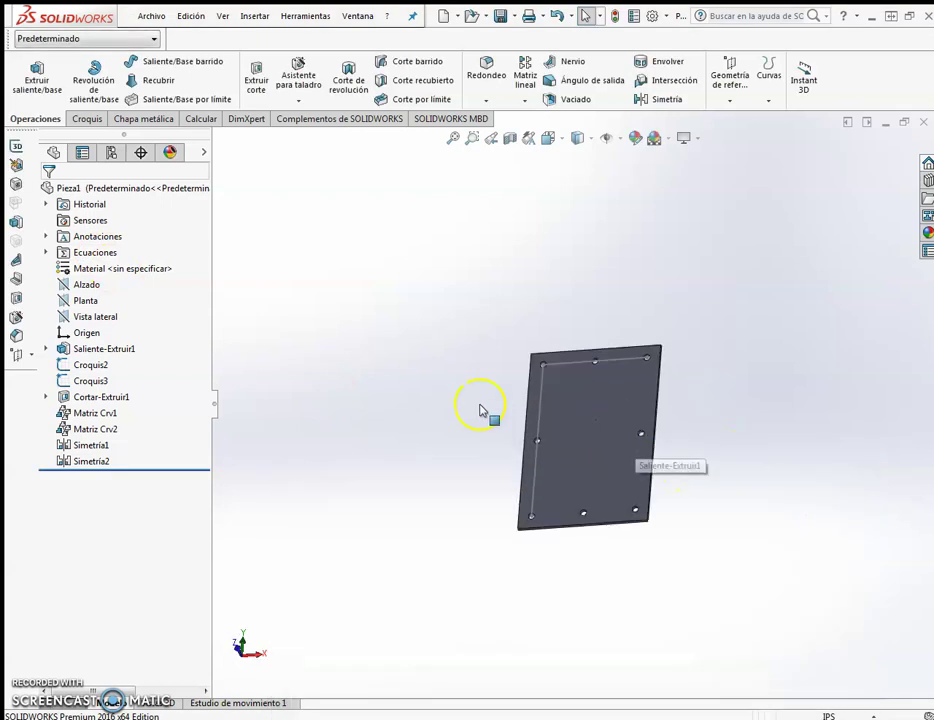
{"action": "left_click", "coordinate": [92, 413]}
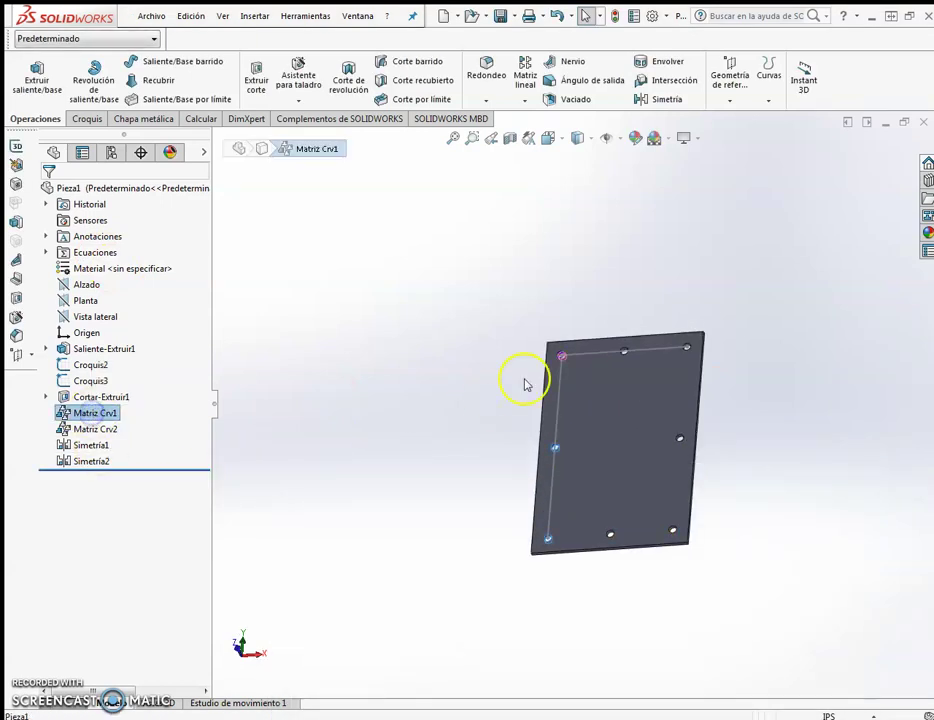
{"action": "scroll", "coordinate": [525, 383], "scroll_direction": "down", "scroll_amount": 5}
{"action": "scroll", "coordinate": [531, 354], "scroll_direction": "down", "scroll_amount": 4}
Set the Matriz Crv1 instance count to =N, linking it to the global variable.
{"action": "left_click", "coordinate": [512, 400]}
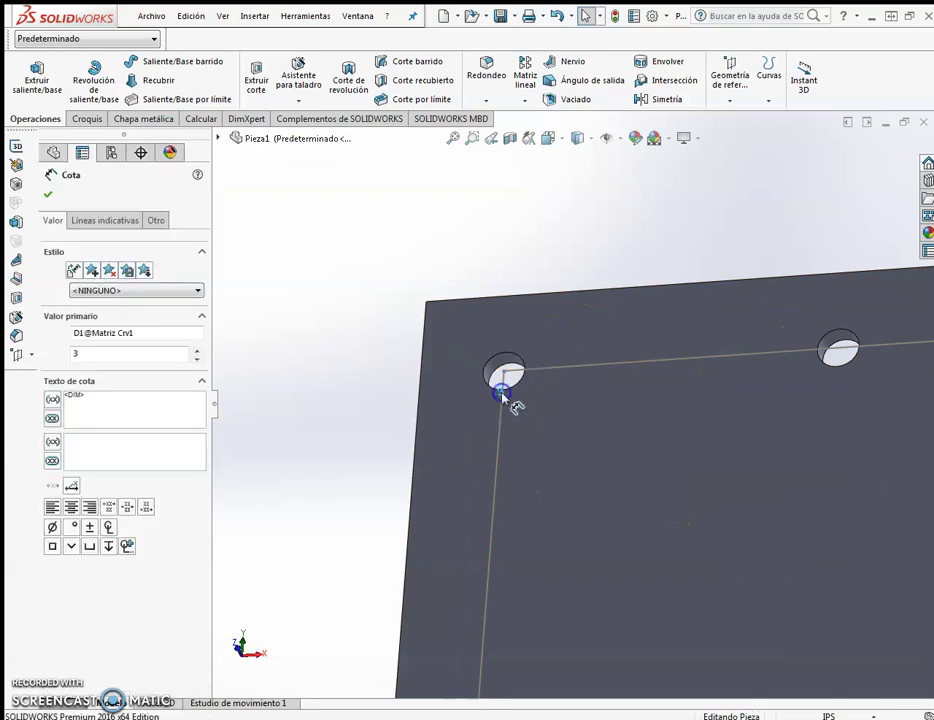
{"action": "double_click", "coordinate": [504, 395]}
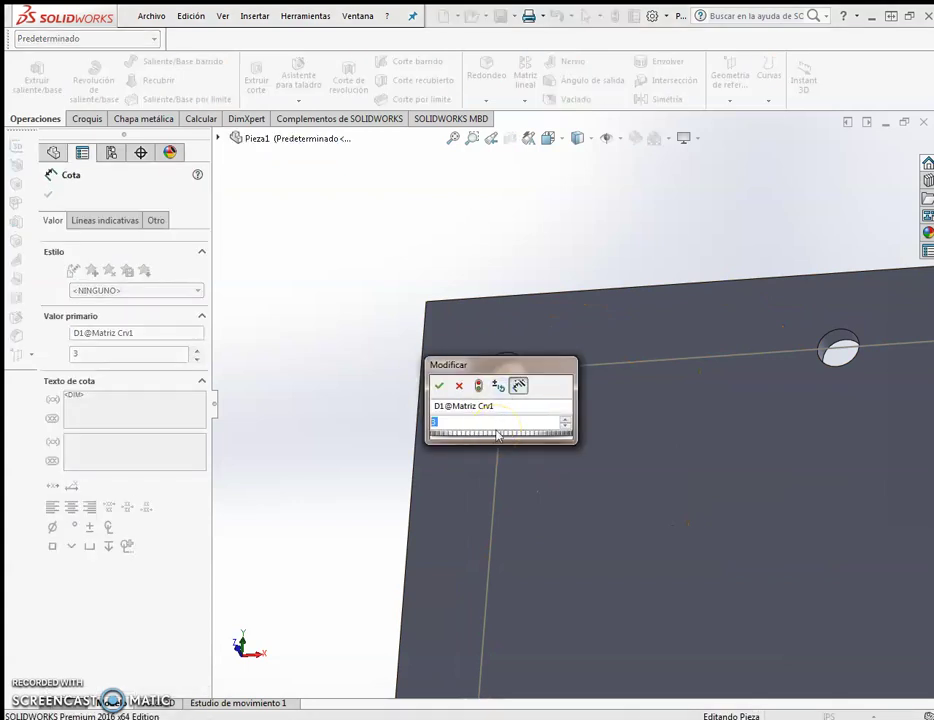
{"action": "type", "text": "=\"N"}
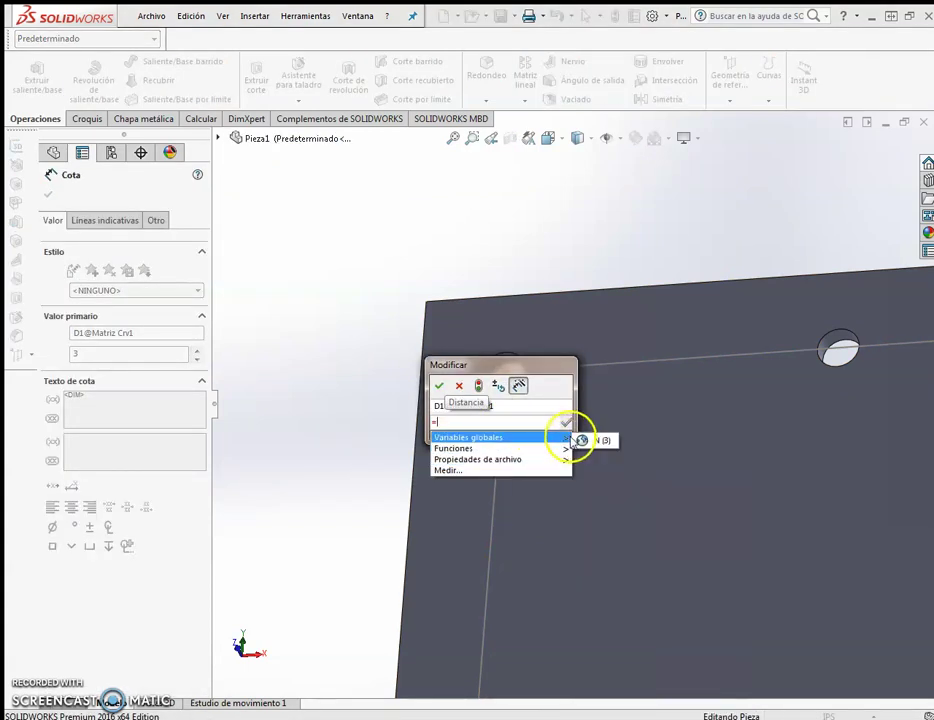
{"action": "left_click", "coordinate": [600, 440]}
{"action": "left_click", "coordinate": [437, 389]}
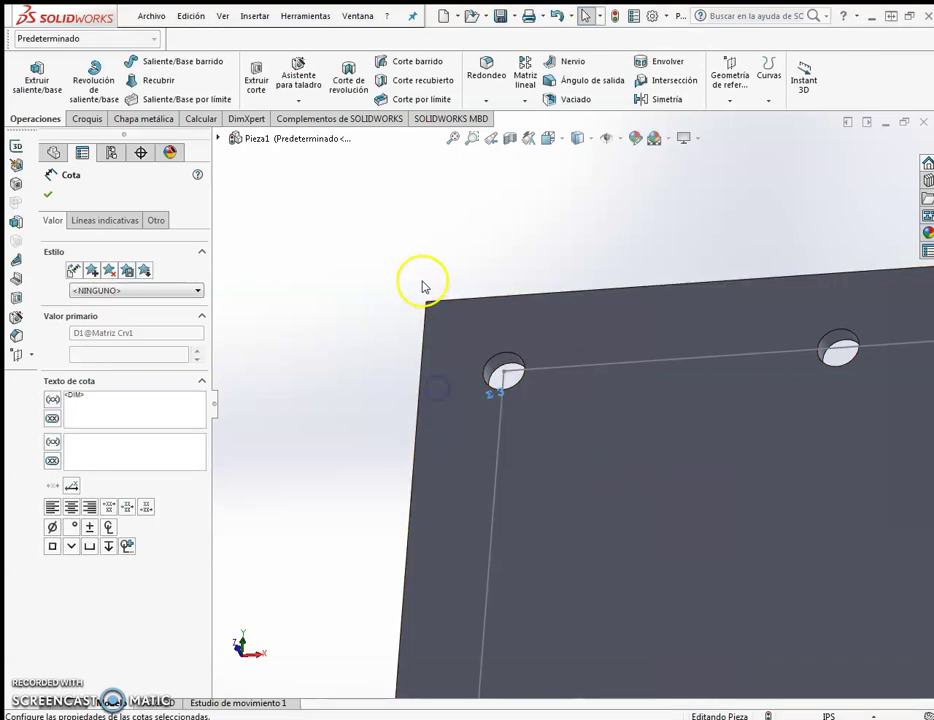
{"action": "left_click", "coordinate": [419, 279]}
{"action": "scroll", "coordinate": [404, 271], "scroll_direction": "up", "scroll_amount": 3}
{"action": "scroll", "coordinate": [430, 285], "scroll_direction": "up", "scroll_amount": 3}
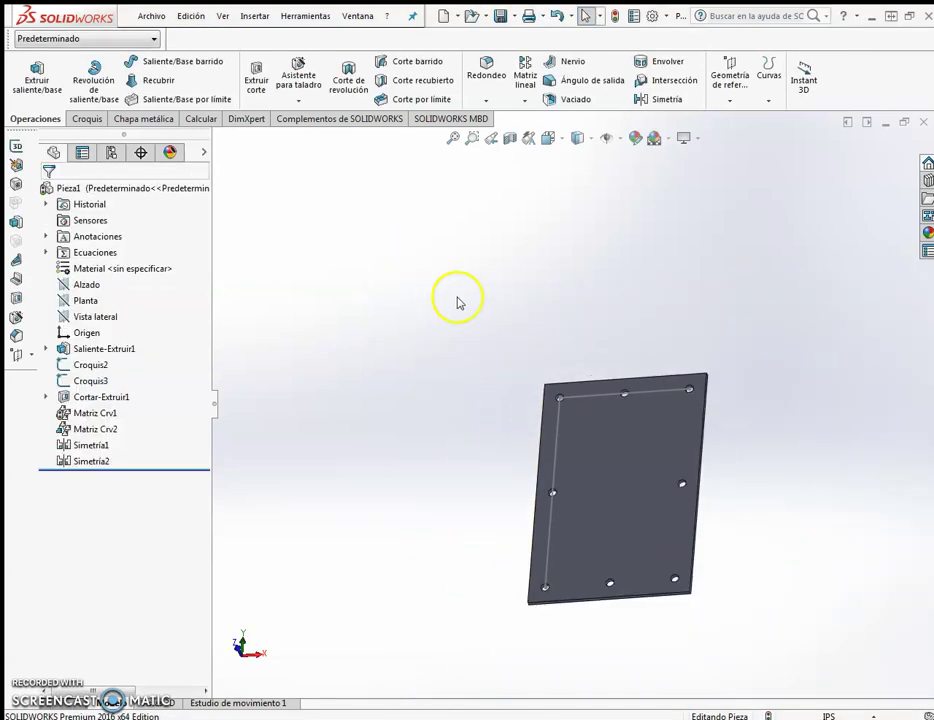
{"action": "left_click", "coordinate": [100, 429]}
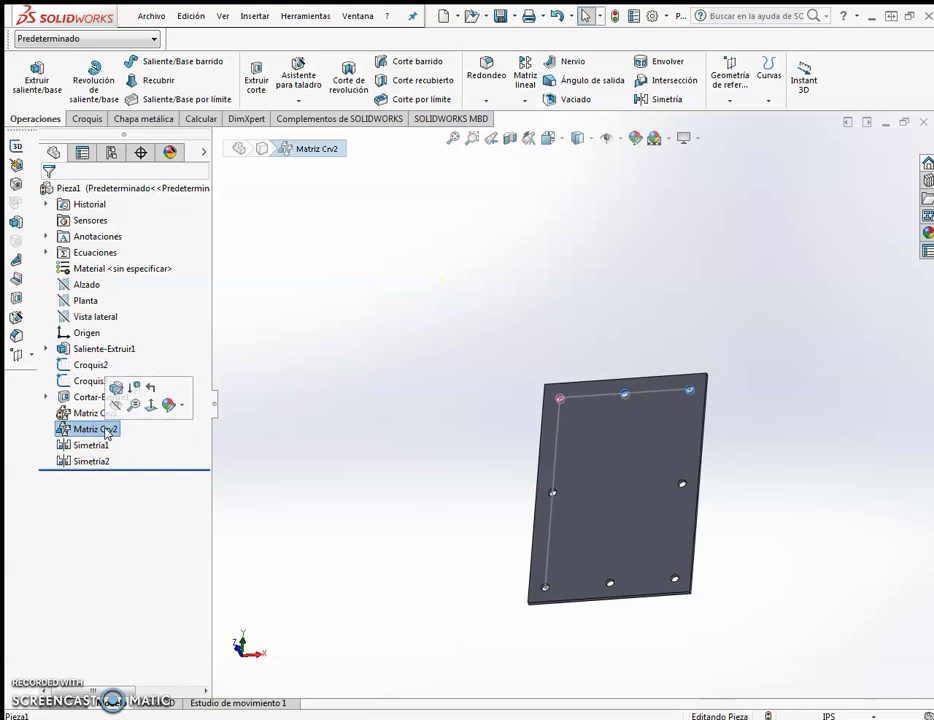
Select Matriz Crv2 to show its dimensions, cancelling an accidental rename.
{"action": "left_click", "coordinate": [107, 432]}
{"action": "scroll", "coordinate": [627, 406], "scroll_direction": "down", "scroll_amount": 1}
{"action": "scroll", "coordinate": [653, 406], "scroll_direction": "down", "scroll_amount": 2}
{"action": "scroll", "coordinate": [642, 379], "scroll_direction": "down", "scroll_amount": 2}
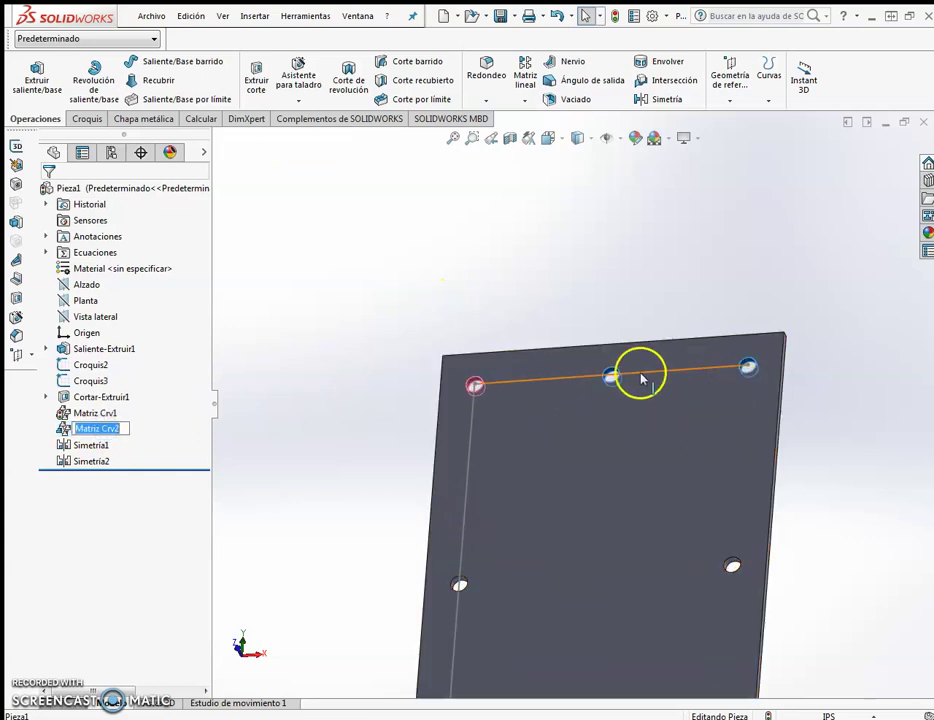
{"action": "scroll", "coordinate": [510, 388], "scroll_direction": "down", "scroll_amount": 2}
{"action": "left_click", "coordinate": [239, 446]}
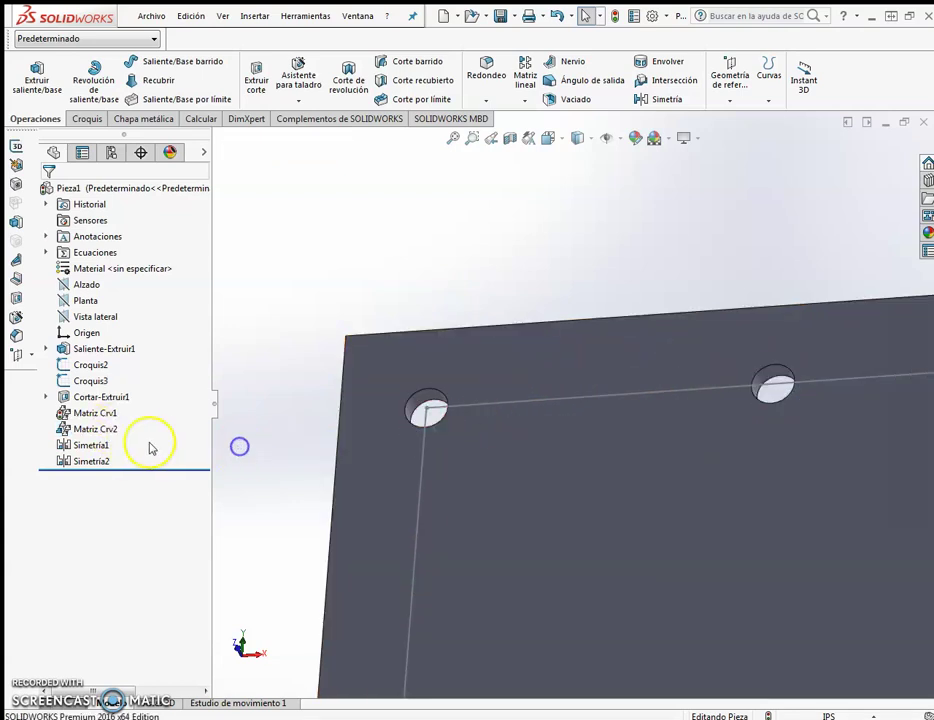
{"action": "left_click", "coordinate": [140, 429]}
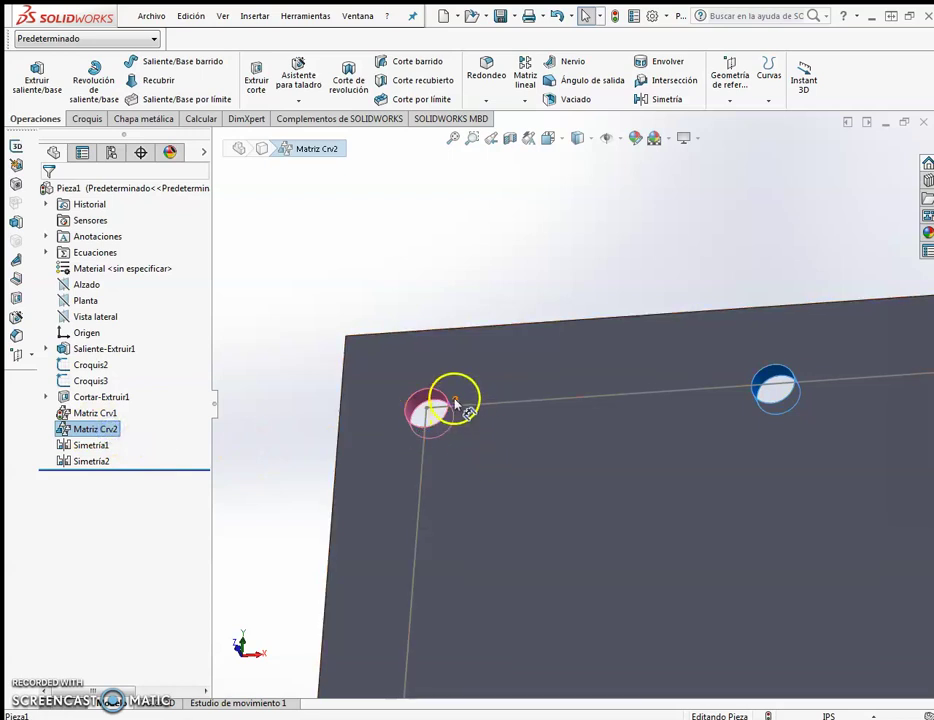
Set the Matriz Crv2 instance count to =N from the global variables list.
{"action": "left_click", "coordinate": [455, 401]}
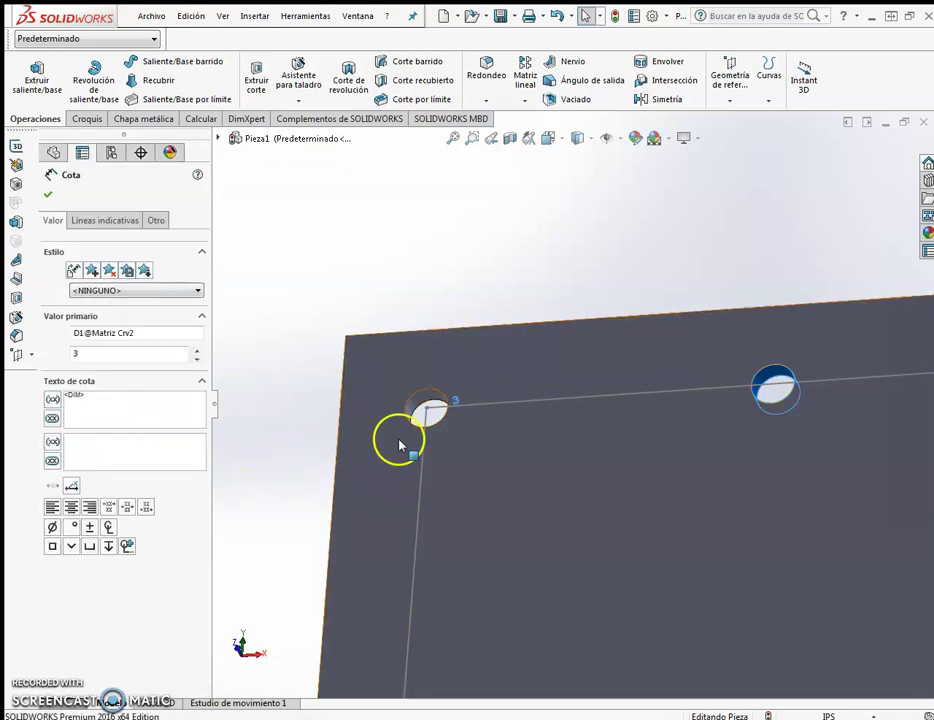
{"action": "double_click", "coordinate": [455, 401]}
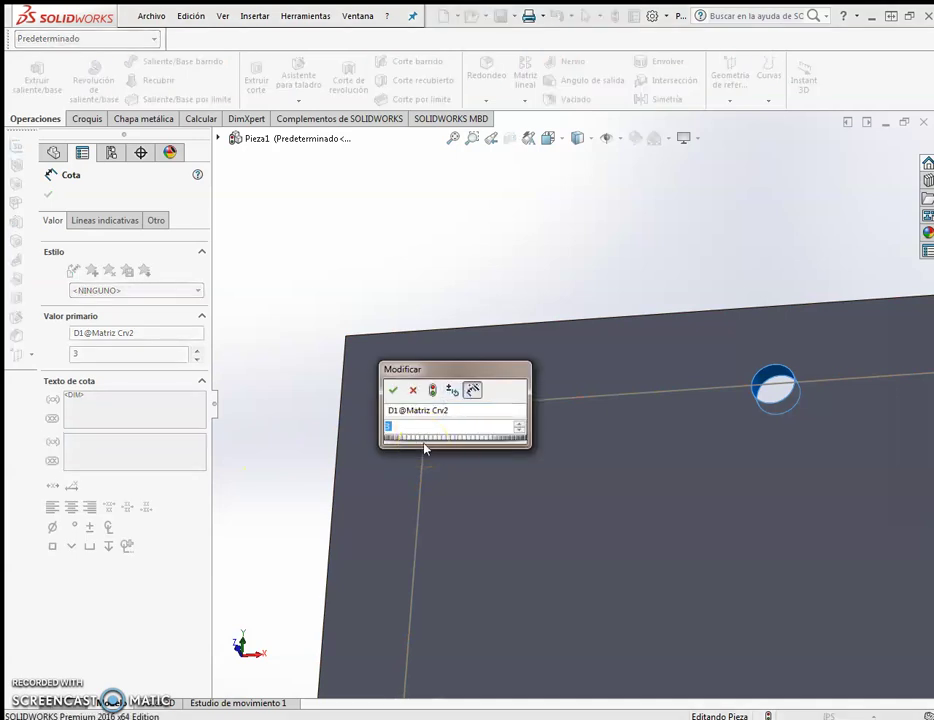
{"action": "type", "text": "="}
{"action": "left_click", "coordinate": [542, 446]}
{"action": "left_click", "coordinate": [400, 400]}
{"action": "left_click", "coordinate": [431, 302]}
{"action": "scroll", "coordinate": [551, 326], "scroll_direction": "up", "scroll_amount": 5}
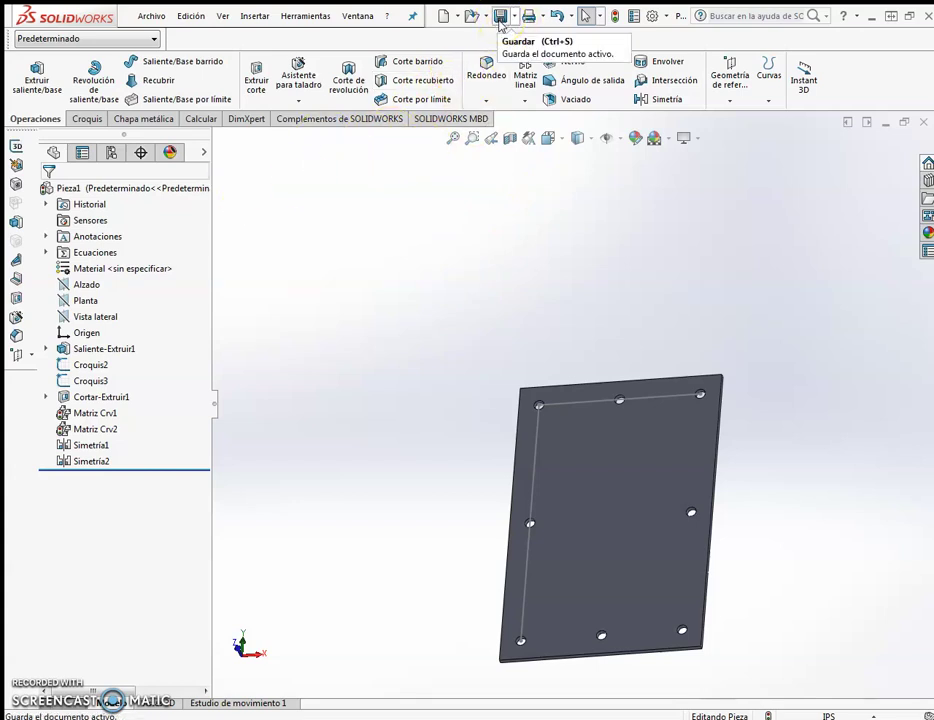
Change global variable N from 3 to 5 in the equations manager, then view the plate from the front.
{"action": "double_click", "coordinate": [98, 251]}
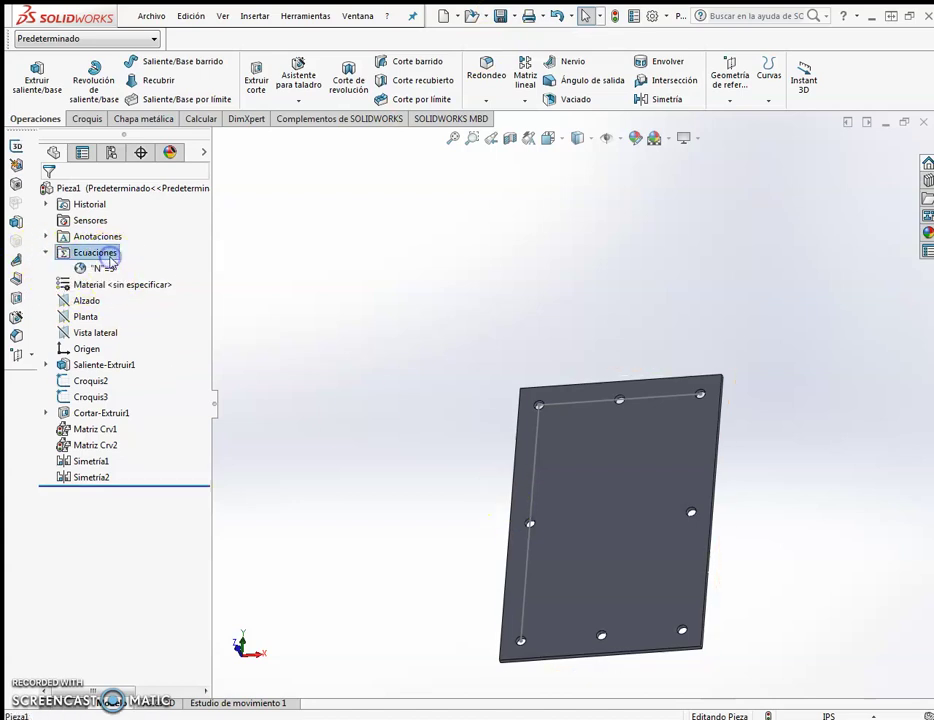
{"action": "left_click", "coordinate": [108, 268]}
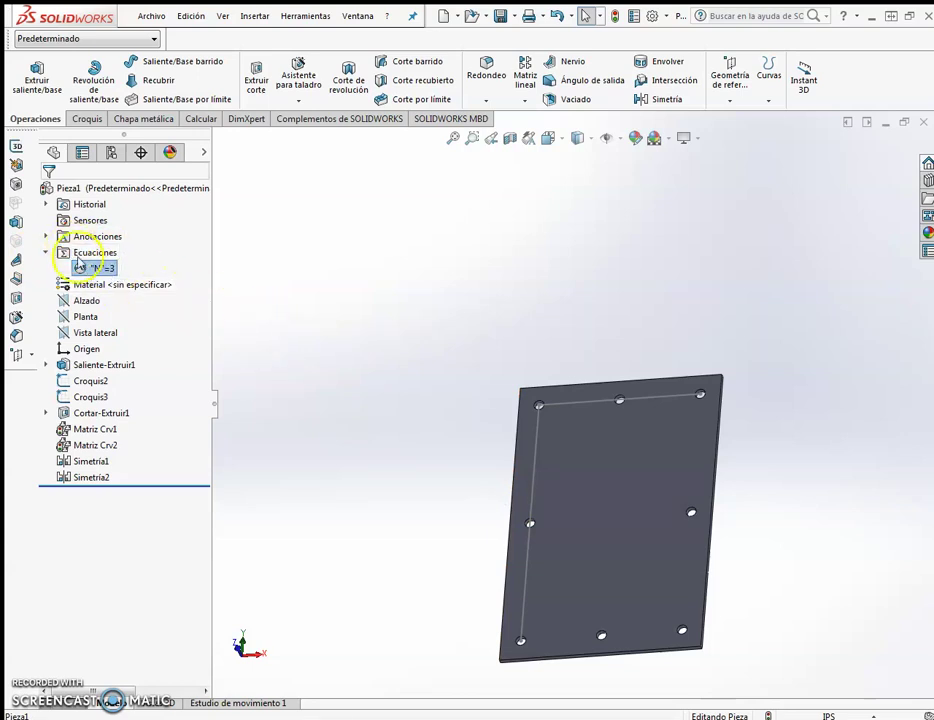
{"action": "right_click", "coordinate": [107, 270]}
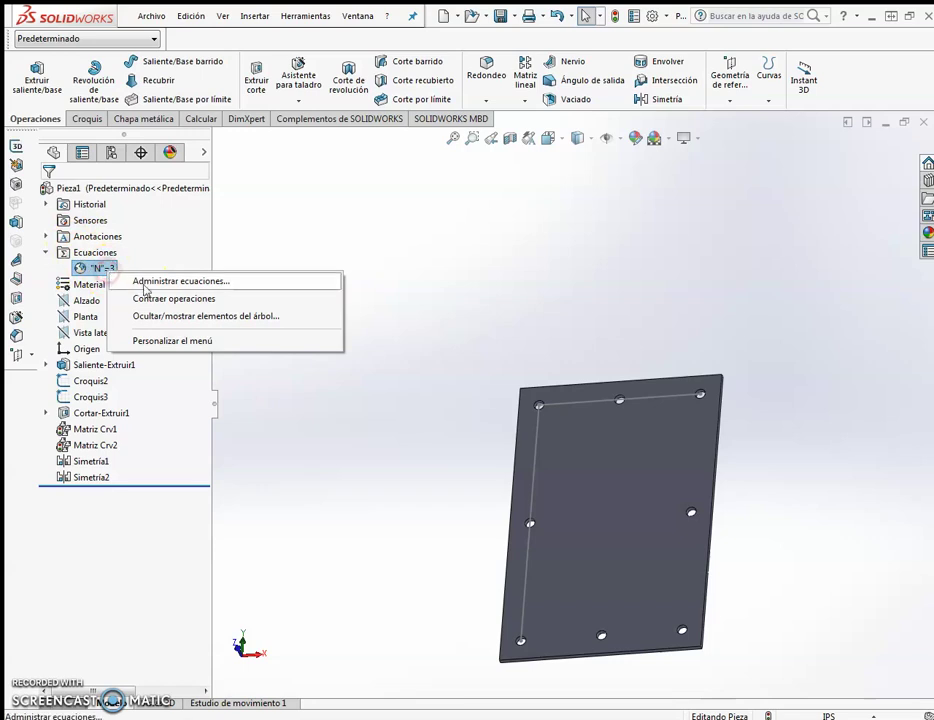
{"action": "left_click", "coordinate": [146, 284]}
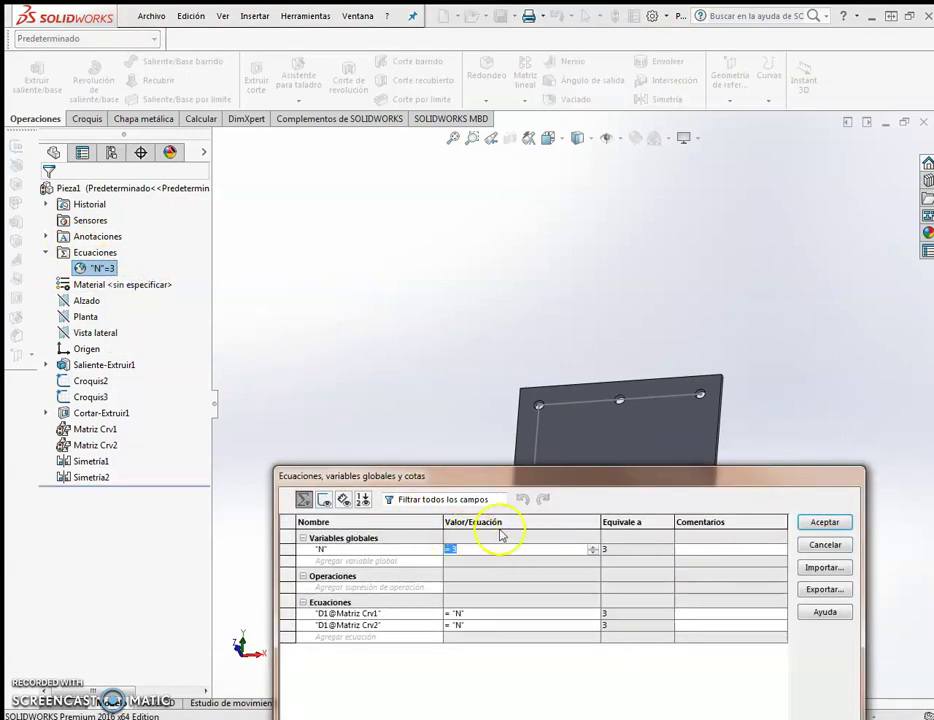
{"action": "left_click_drag", "start_coordinate": [508, 478], "coordinate": [444, 630]}
{"action": "type", "text": "5"}
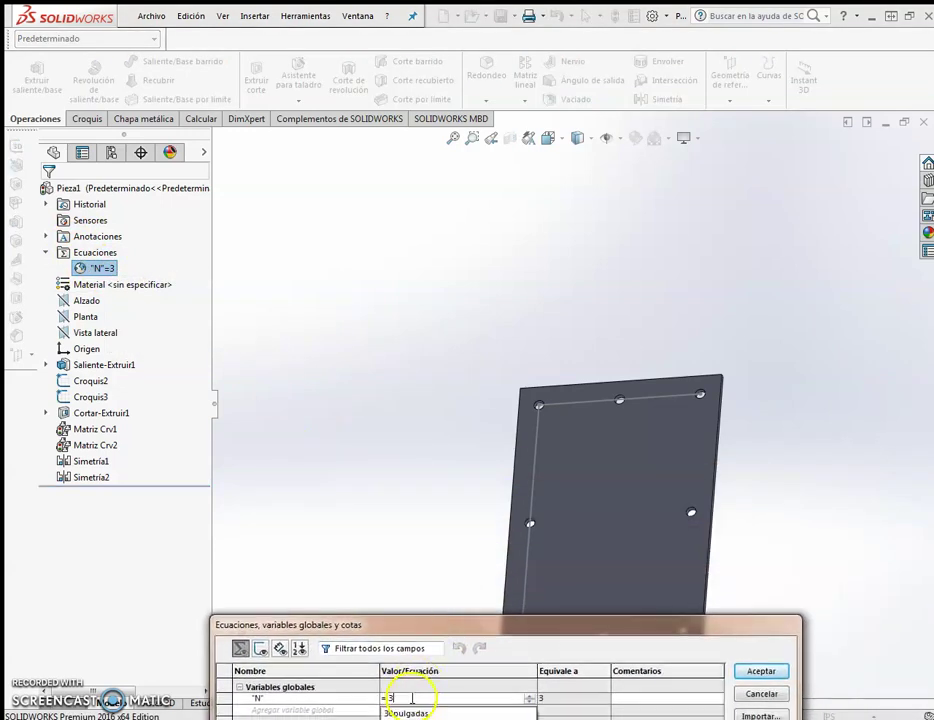
{"action": "key", "text": "Return"}
{"action": "scroll", "coordinate": [740, 470], "scroll_direction": "up", "scroll_amount": 3}
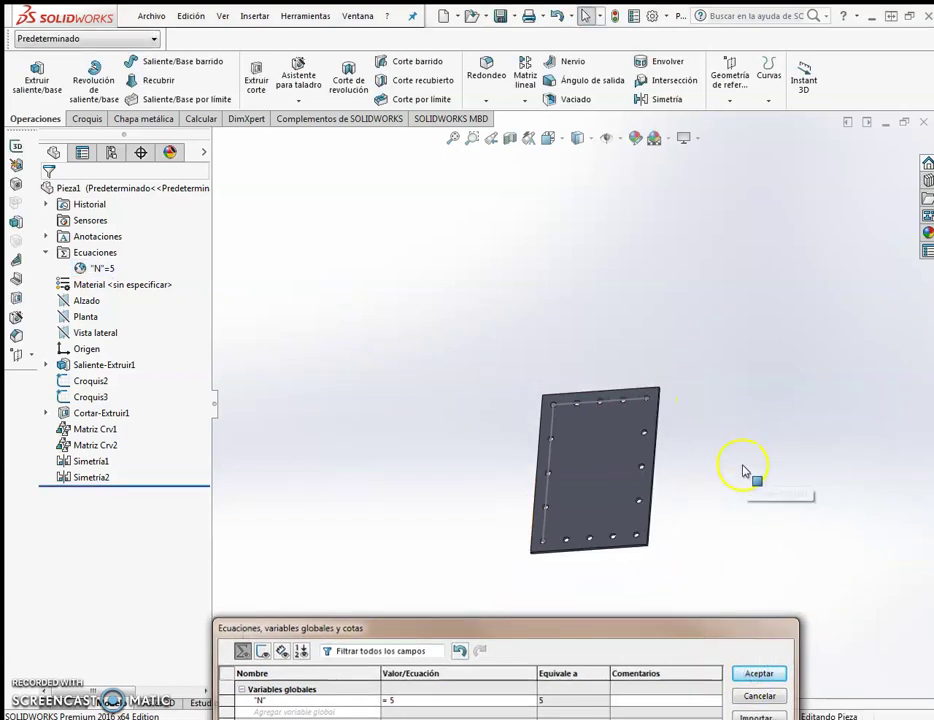
{"action": "left_click", "coordinate": [759, 673]}
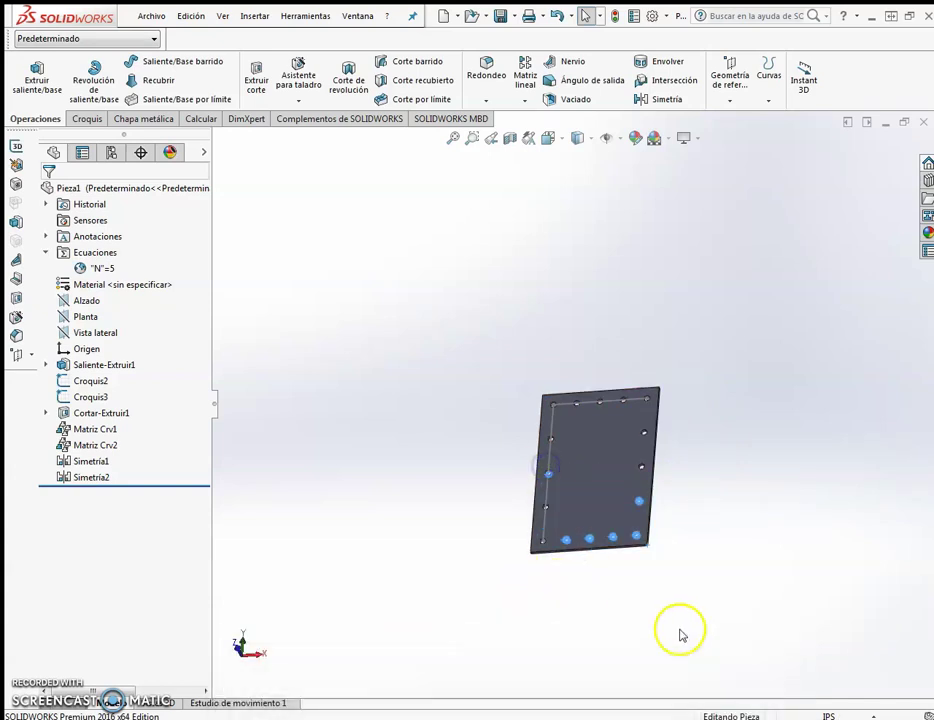
{"action": "scroll", "coordinate": [622, 519], "scroll_direction": "down", "scroll_amount": 5}
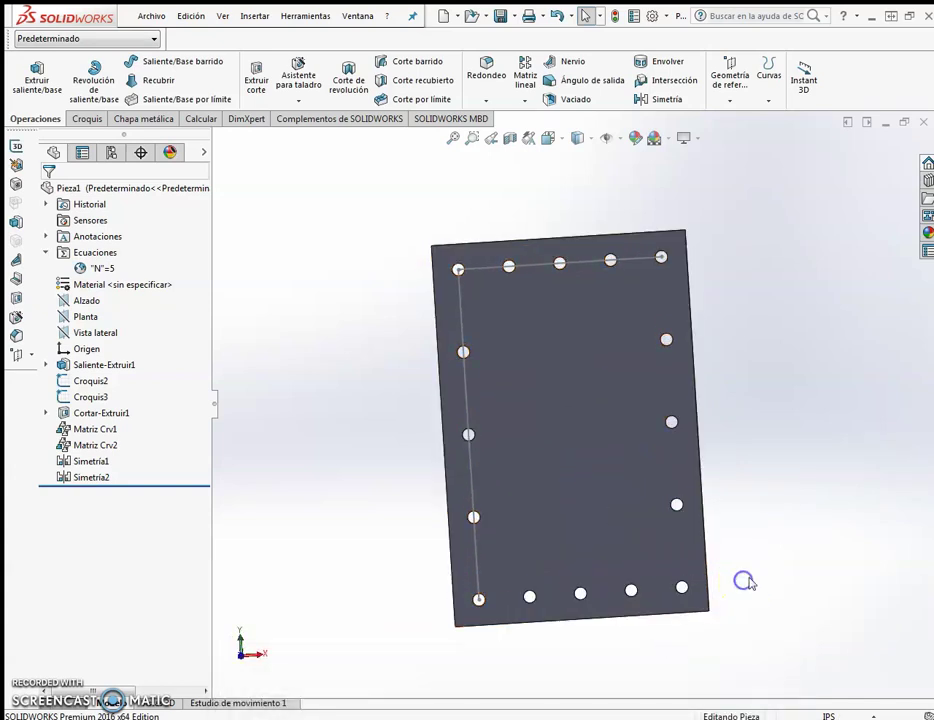
{"action": "key", "text": "ctrl+1"}
Change the plate's 10.00 width dimension to 25 and rebuild.
{"action": "double_click", "coordinate": [598, 455]}
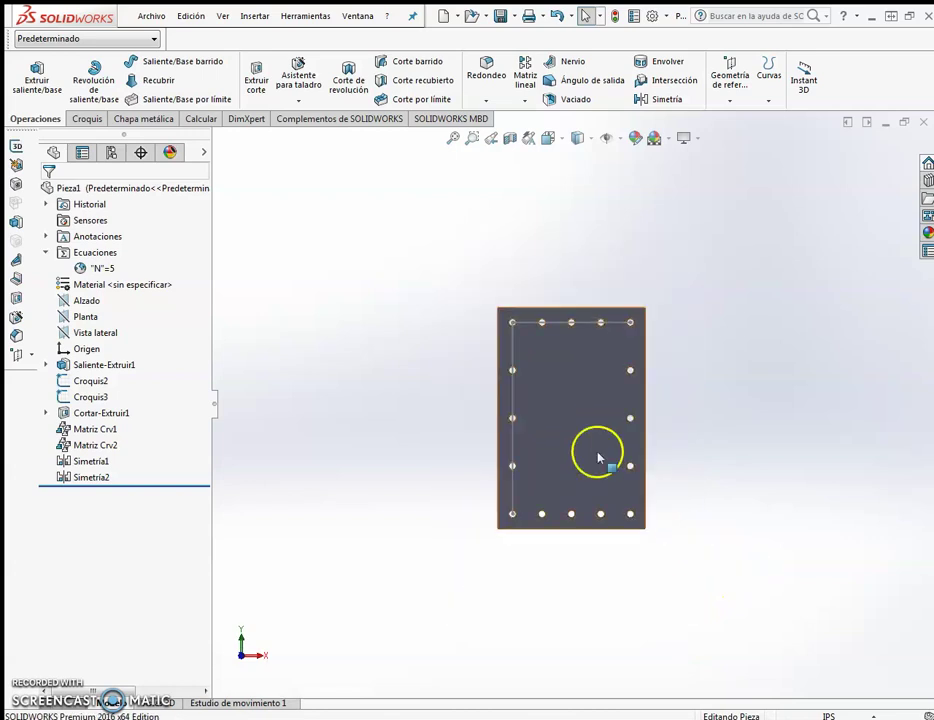
{"action": "left_click", "coordinate": [567, 260]}
{"action": "double_click", "coordinate": [567, 260]}
{"action": "type", "text": "25"}
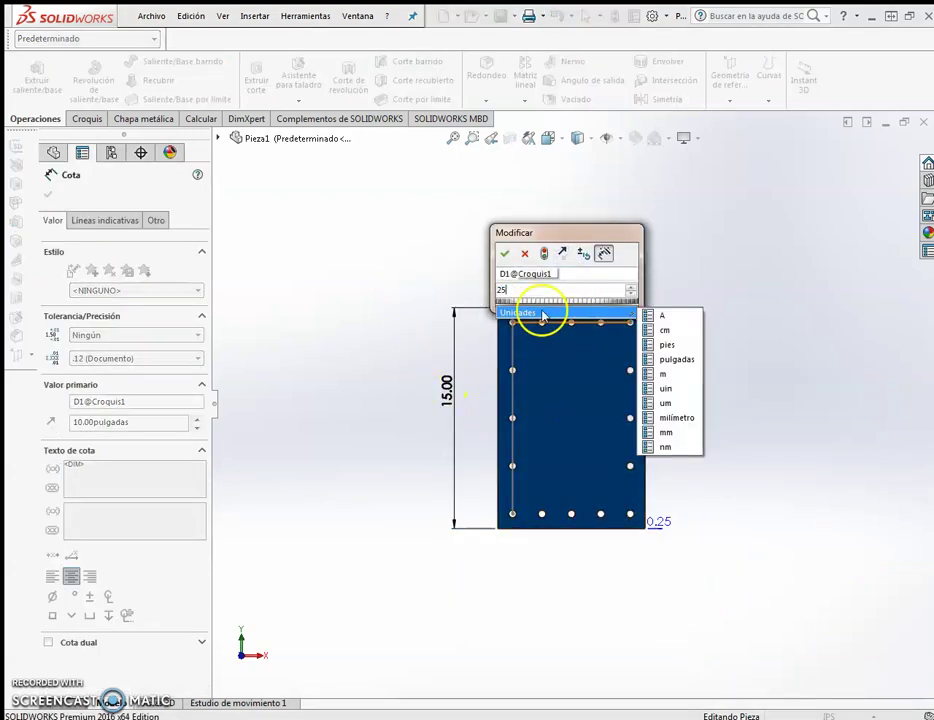
{"action": "left_click", "coordinate": [507, 256]}
{"action": "left_click", "coordinate": [434, 246]}
{"action": "left_click", "coordinate": [616, 17]}
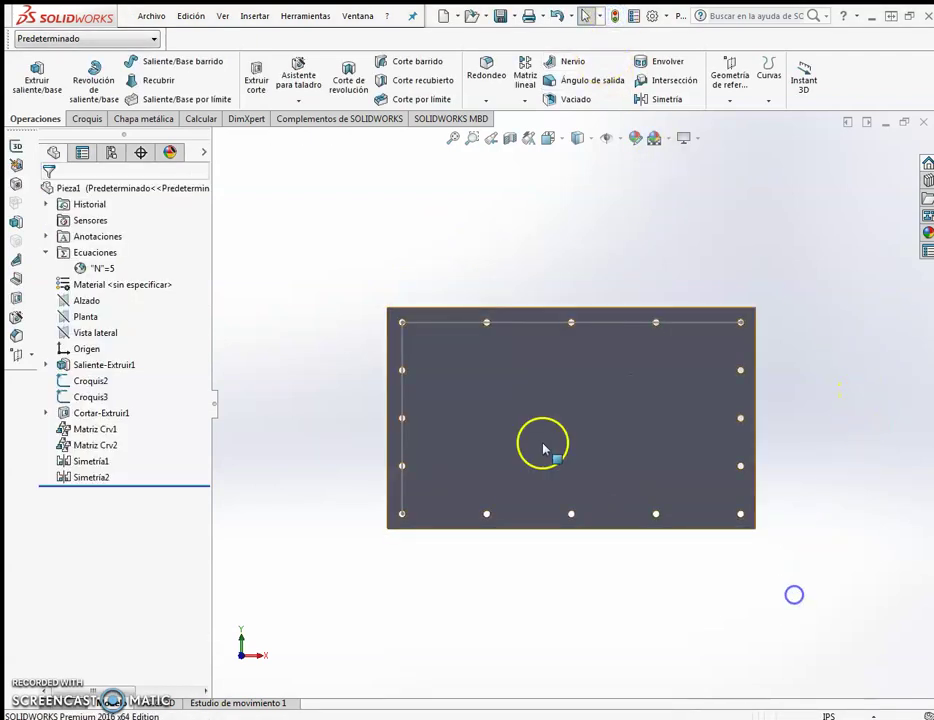
Change the plate's 15.00 height dimension to 10 and rebuild.
{"action": "double_click", "coordinate": [535, 442]}
{"action": "double_click", "coordinate": [339, 385]}
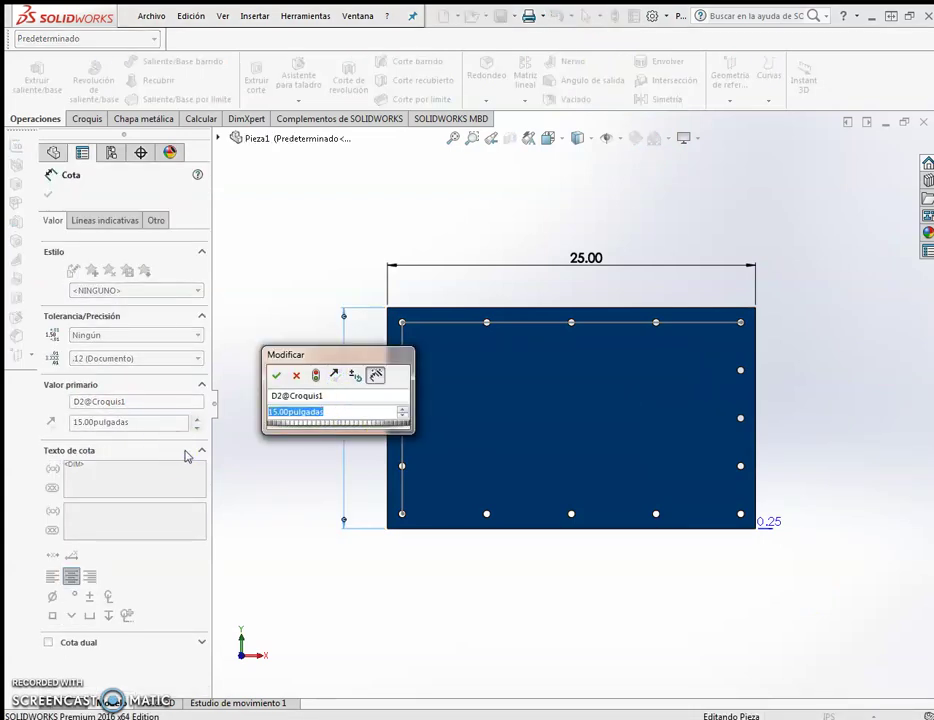
{"action": "type", "text": "10"}
{"action": "left_click", "coordinate": [276, 375]}
{"action": "left_click", "coordinate": [327, 366]}
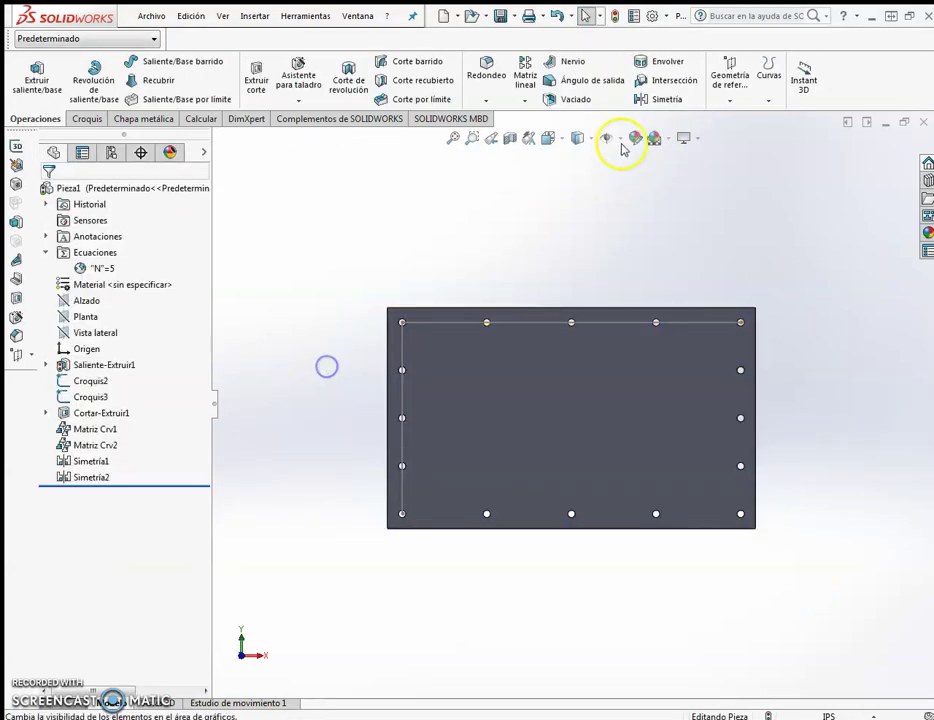
{"action": "left_click", "coordinate": [614, 16]}
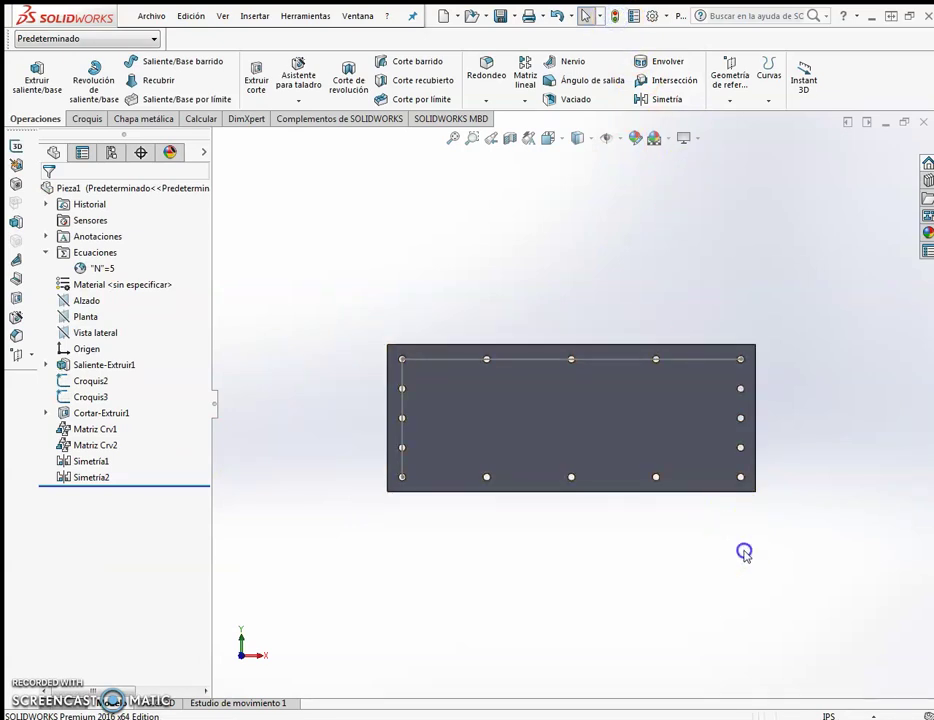
Change global variable N from 5 to 4 in the equations manager and return to the front view.
{"action": "middle_click_drag", "start_coordinate": [728, 544], "coordinate": [613, 457]}
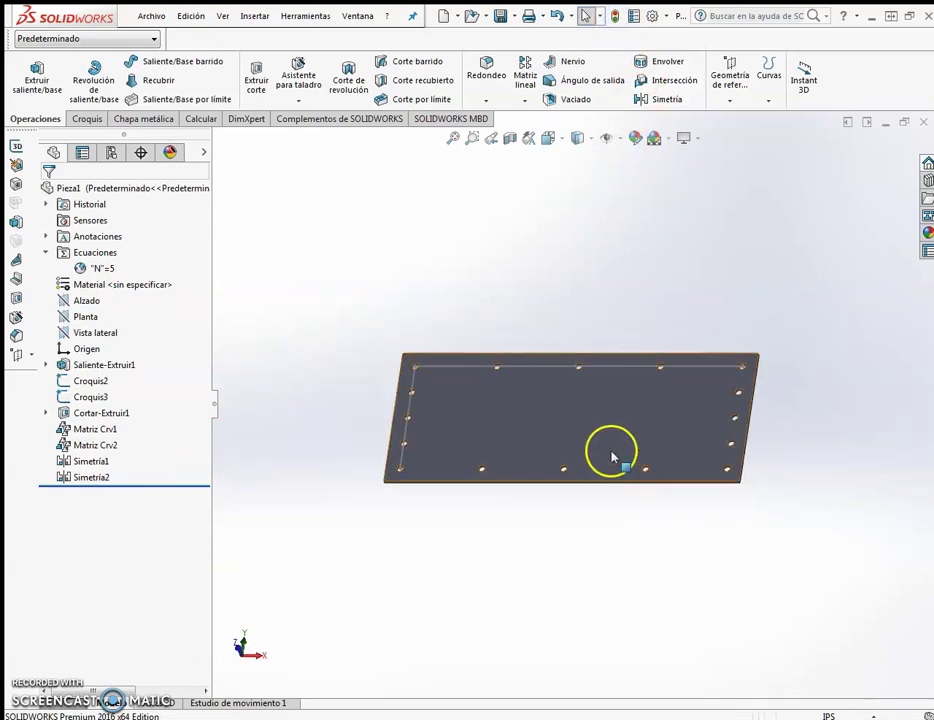
{"action": "right_click", "coordinate": [112, 268]}
{"action": "left_click", "coordinate": [163, 274]}
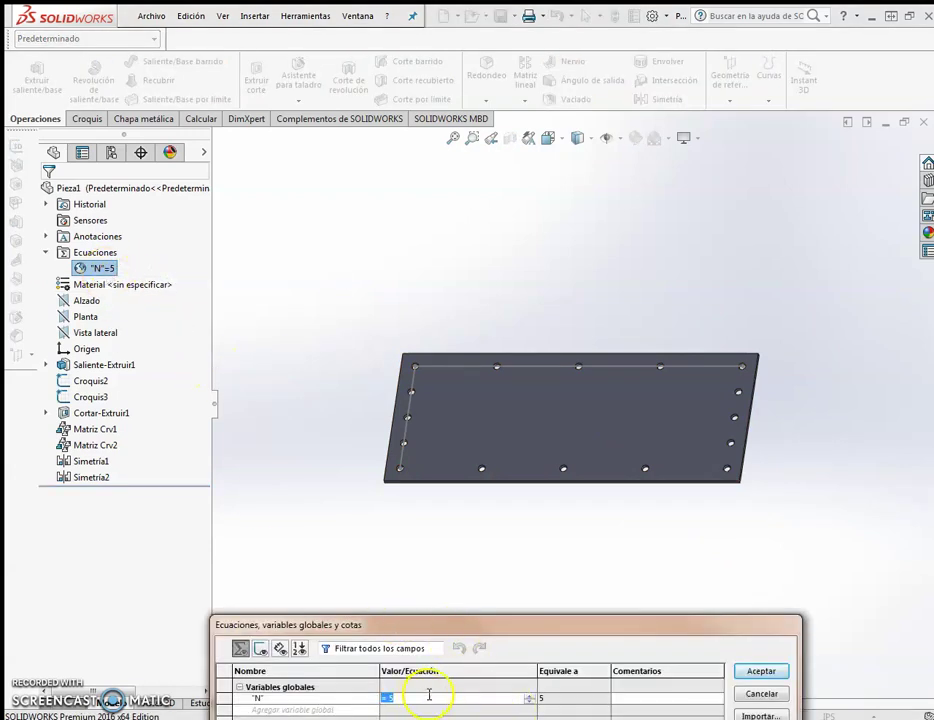
{"action": "left_click_drag", "start_coordinate": [436, 629], "coordinate": [243, 312]}
{"action": "left_click", "coordinate": [225, 381]}
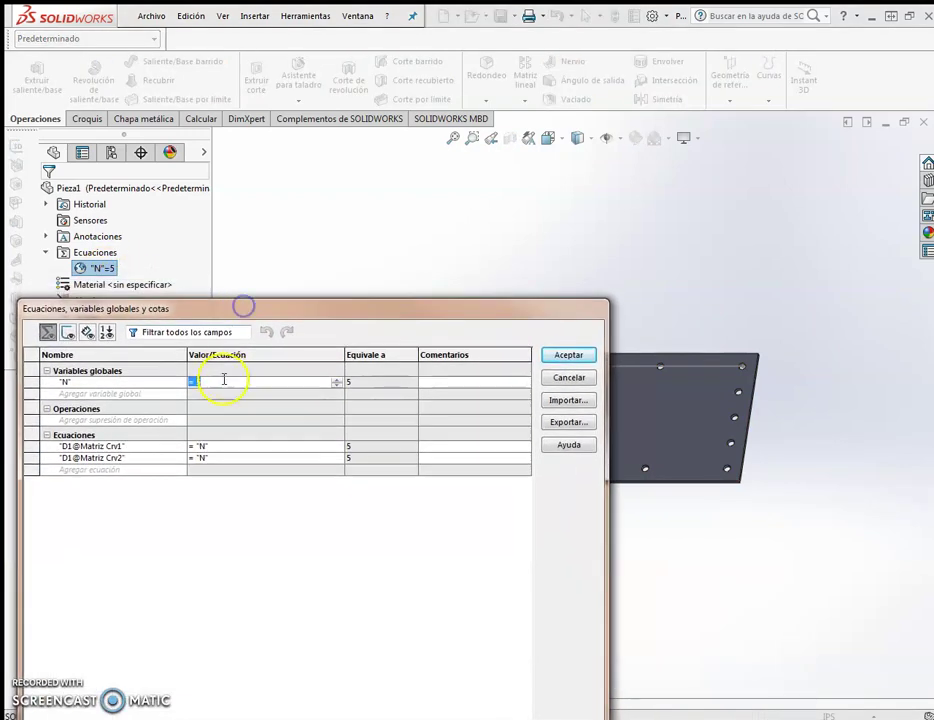
{"action": "key", "text": "BackSpace"}
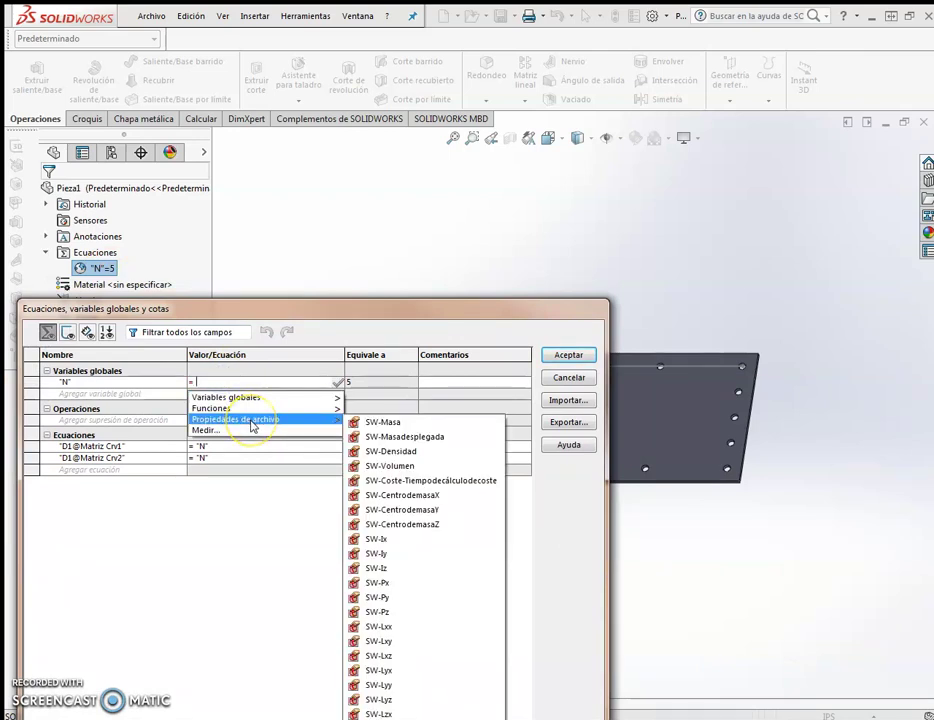
{"action": "type", "text": "4"}
{"action": "key", "text": "Return"}
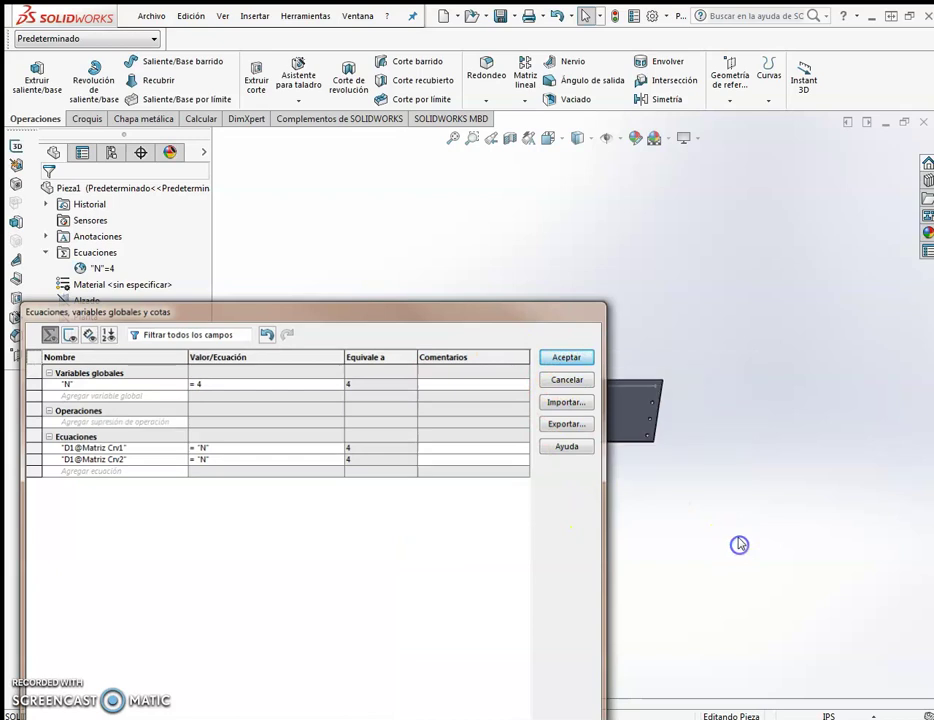
{"action": "scroll", "coordinate": [584, 442], "scroll_direction": "down", "scroll_amount": 2}
{"action": "scroll", "coordinate": [636, 402], "scroll_direction": "down", "scroll_amount": 3}
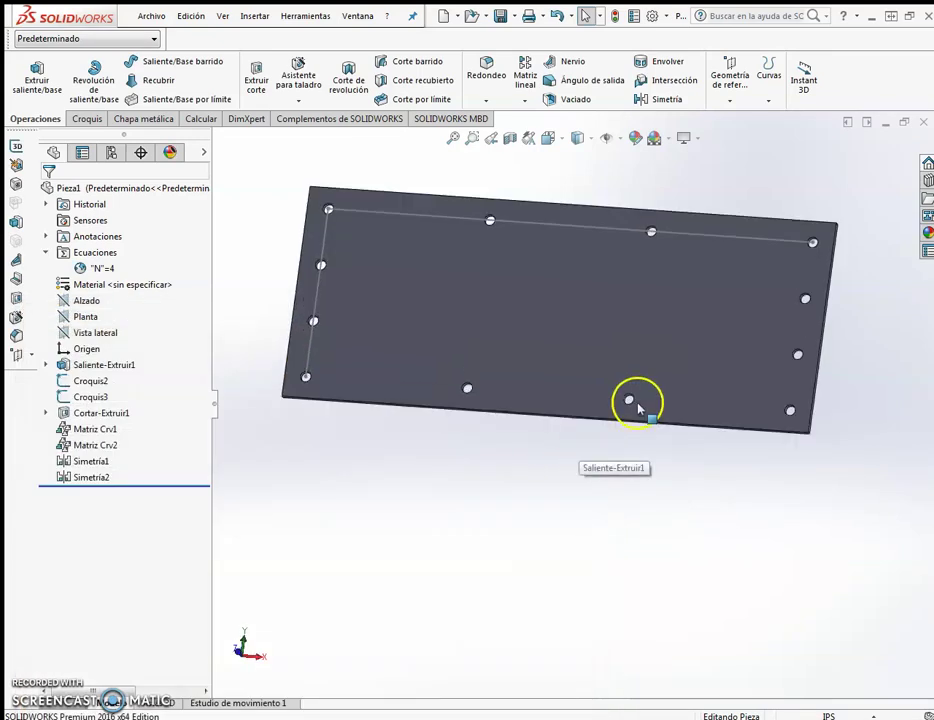
{"action": "key", "text": "ctrl+1"}
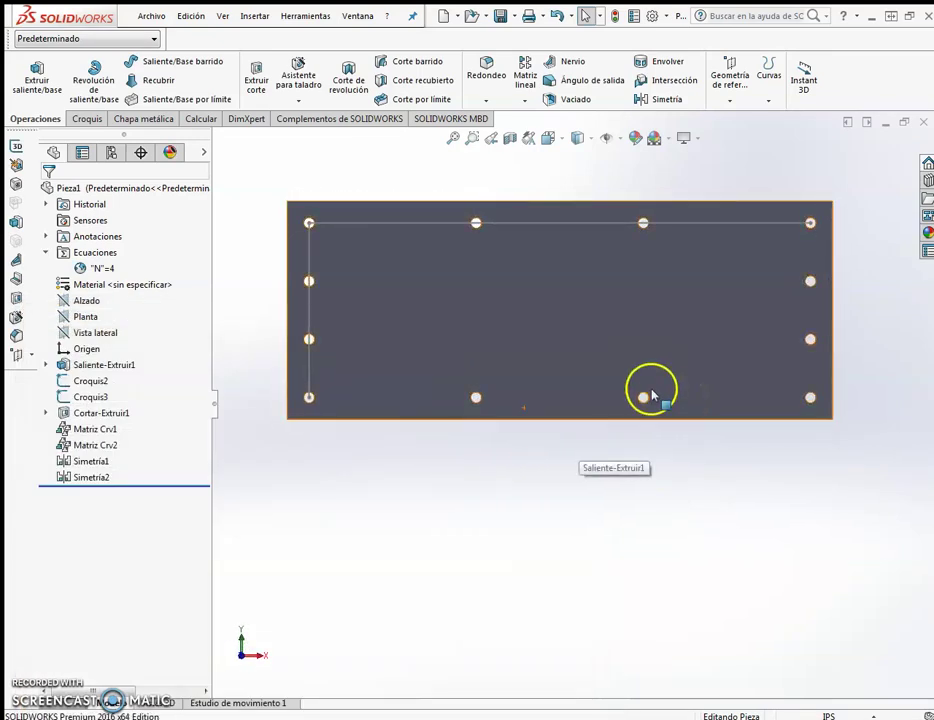
{"action": "scroll", "coordinate": [690, 275], "scroll_direction": "down", "scroll_amount": 1}
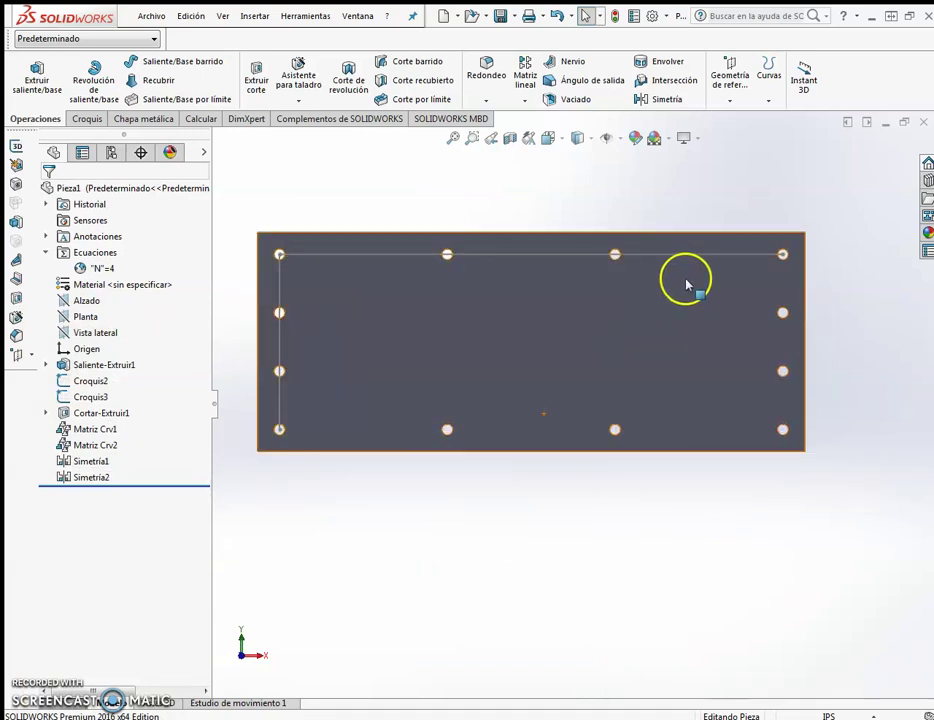